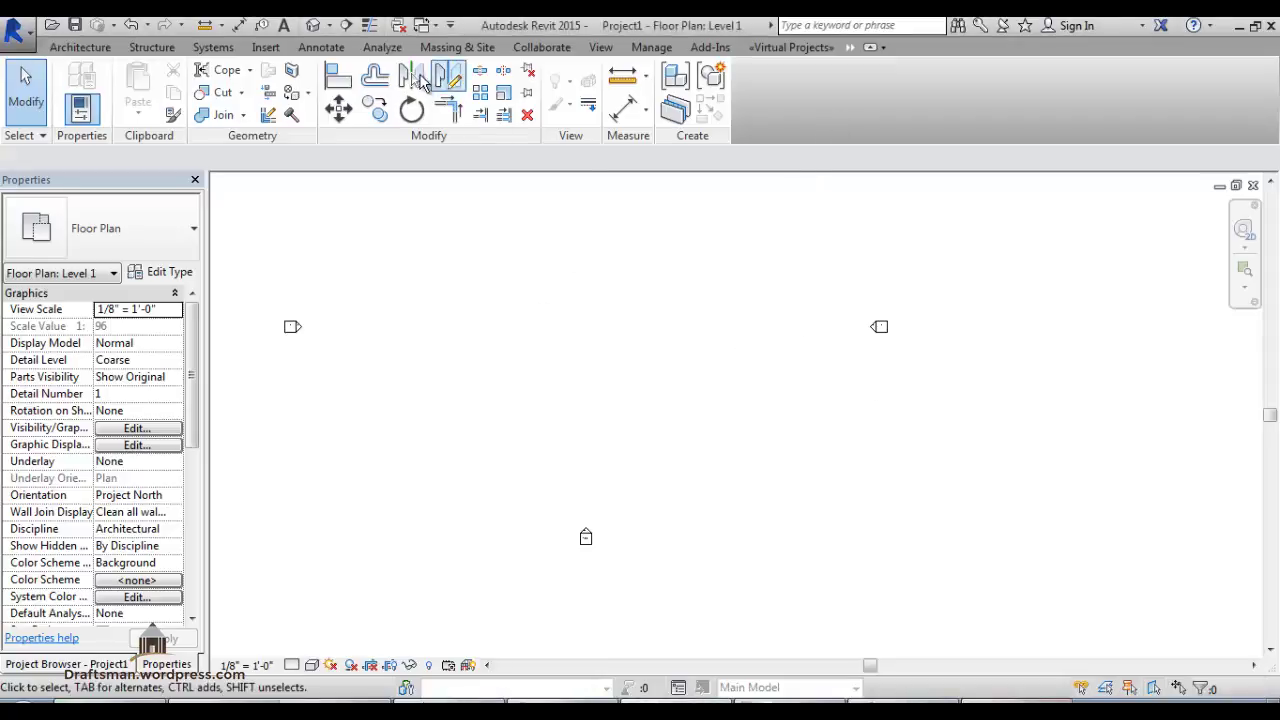
- Start a new in-place mass, skip the save reminder, and keep the name Mass 1
{"action": "left_click", "coordinate": [454, 44]}
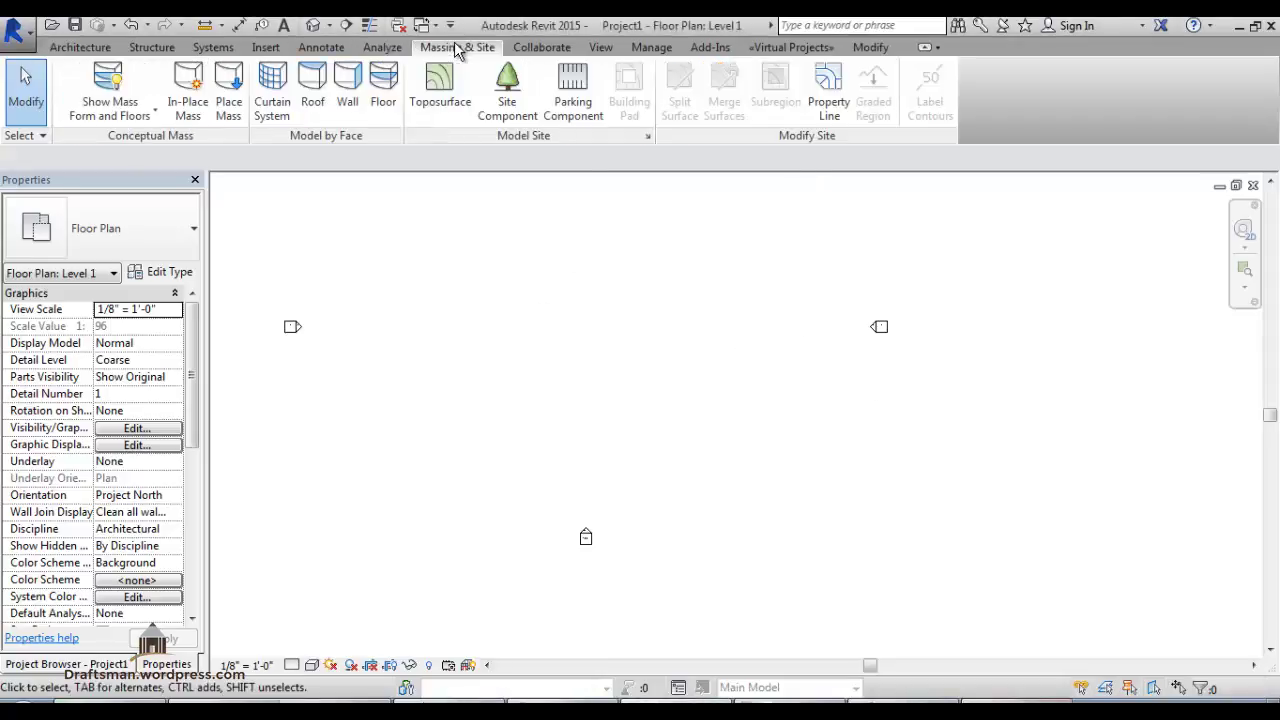
{"action": "left_click", "coordinate": [185, 118]}
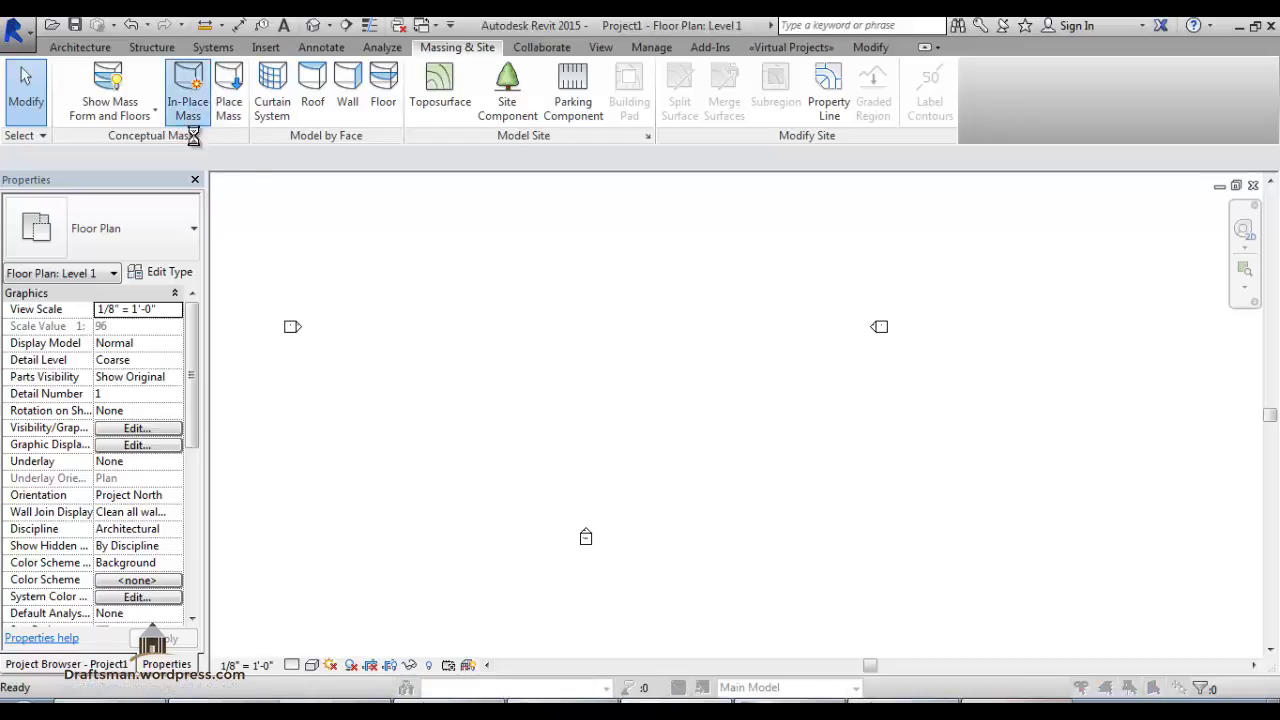
{"action": "left_click", "coordinate": [738, 445]}
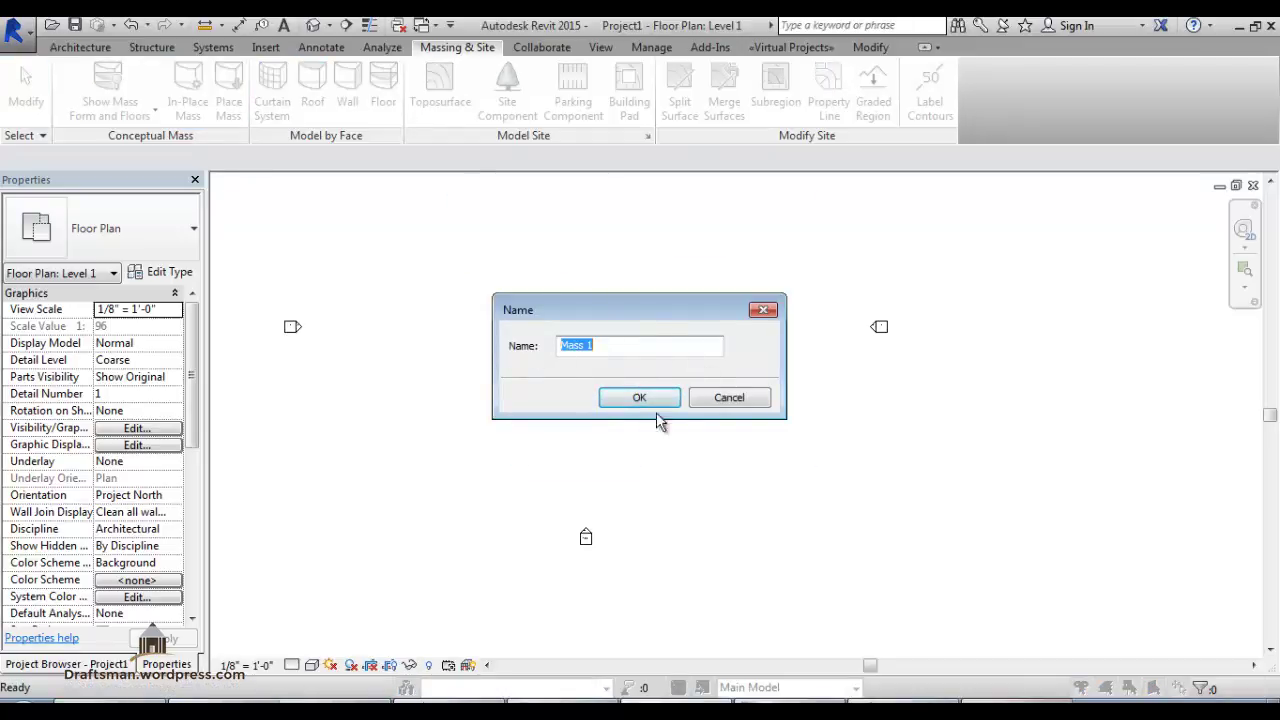
{"action": "left_click", "coordinate": [641, 399]}
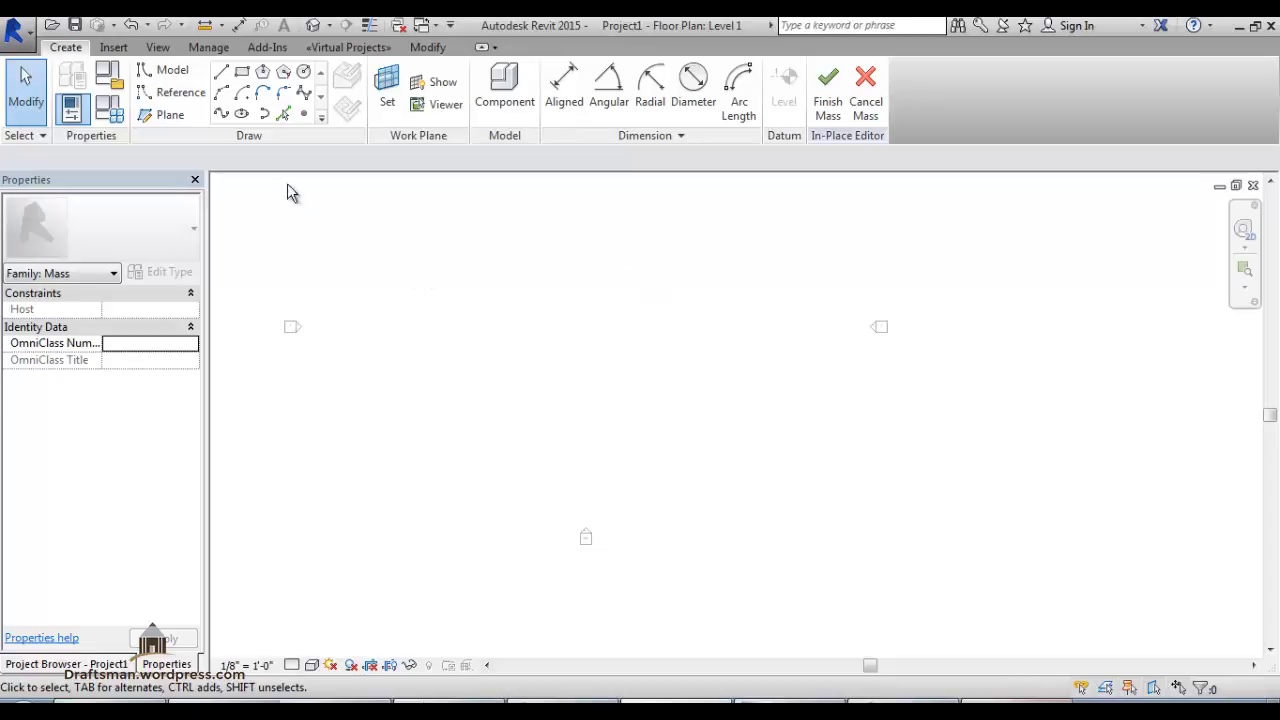
- Sketch a trial chain of straight model lines on Level 1
{"action": "left_click", "coordinate": [222, 73]}
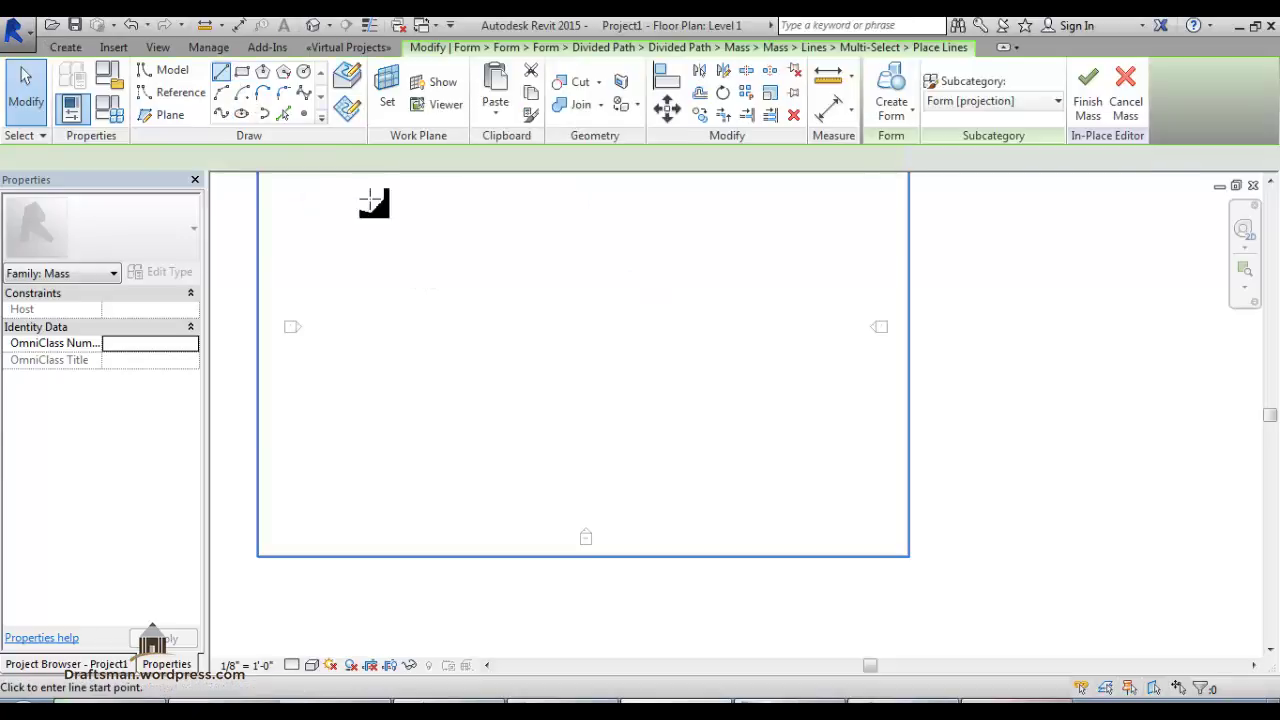
{"action": "left_click", "coordinate": [379, 253]}
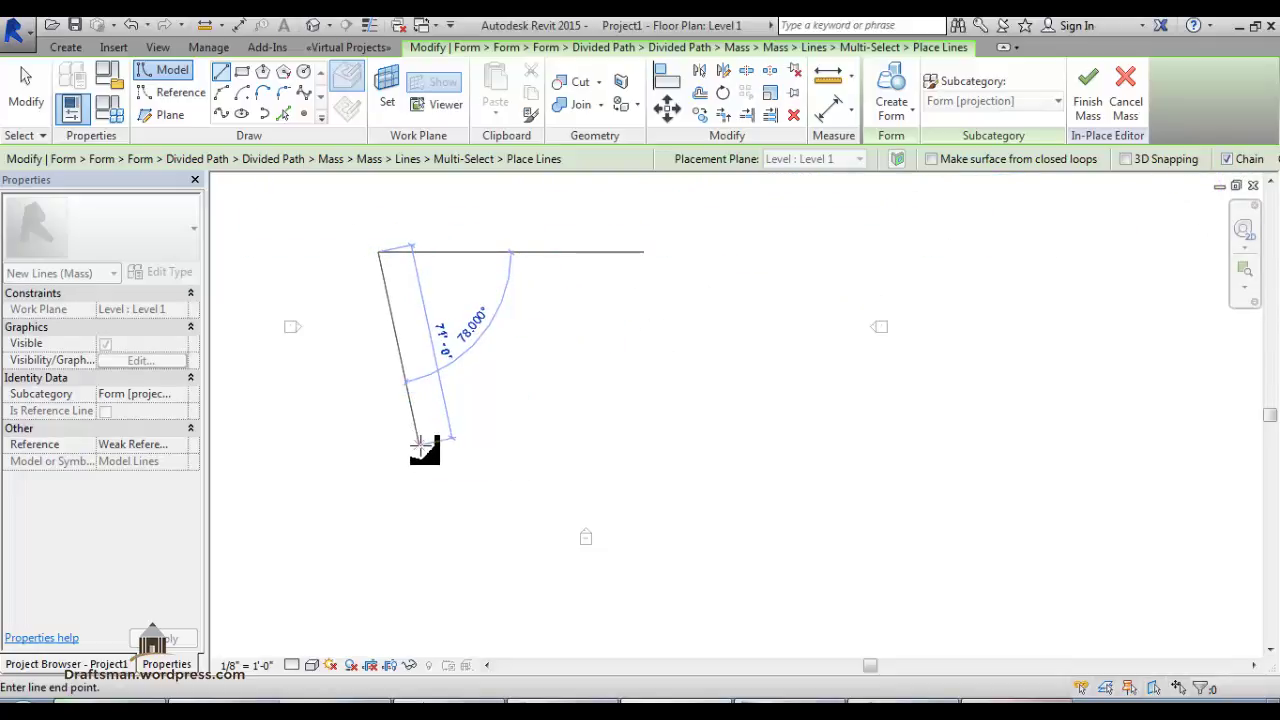
{"action": "left_click", "coordinate": [419, 443]}
{"action": "left_click", "coordinate": [605, 470]}
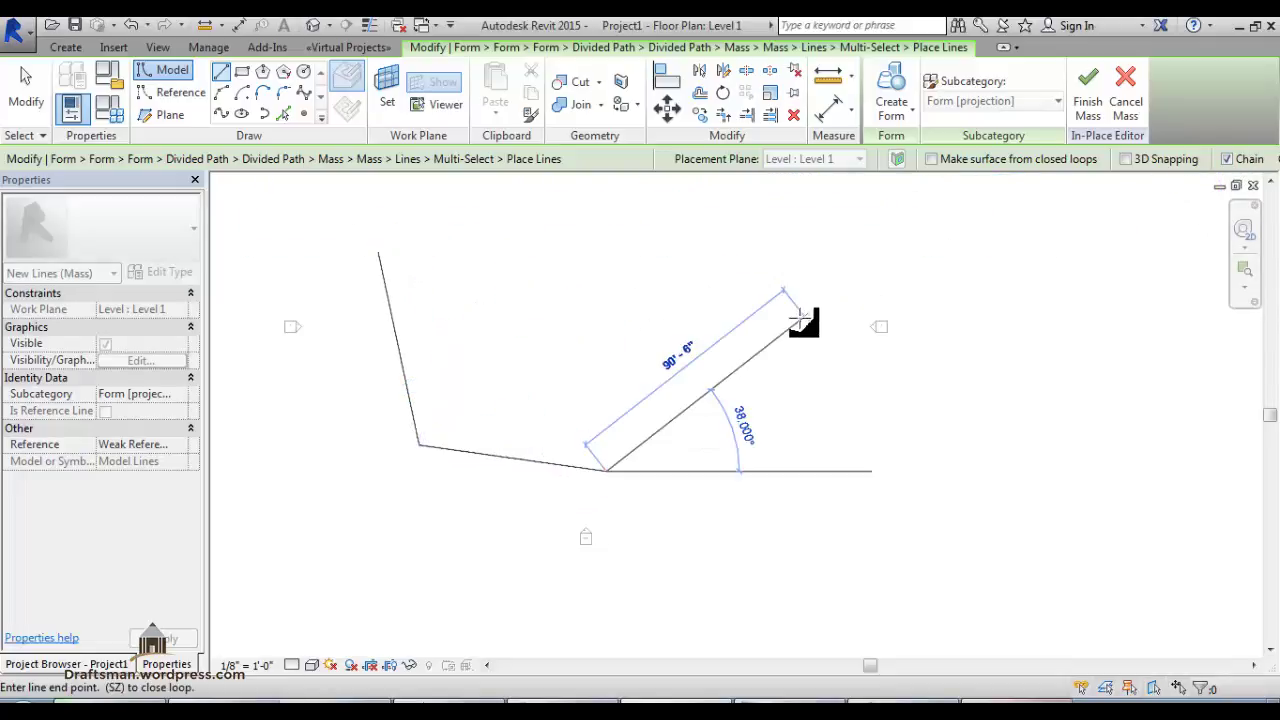
{"action": "left_click", "coordinate": [770, 369]}
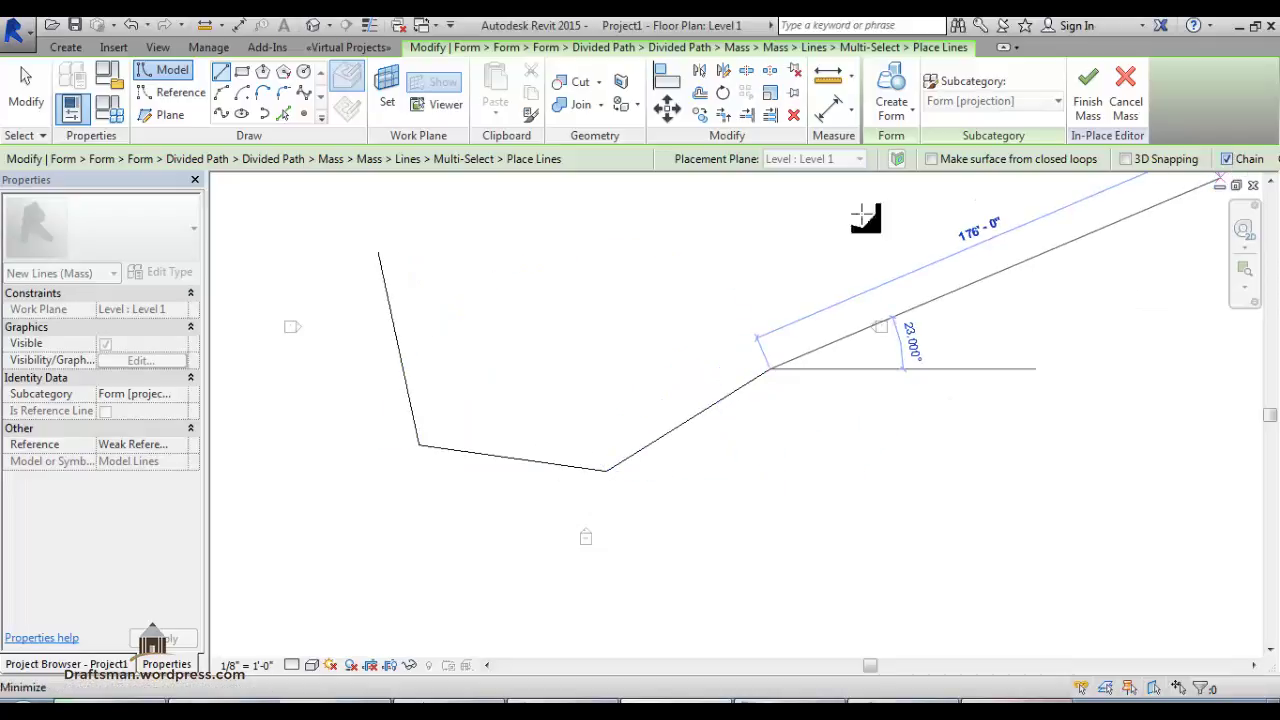
{"action": "left_click", "coordinate": [664, 271]}
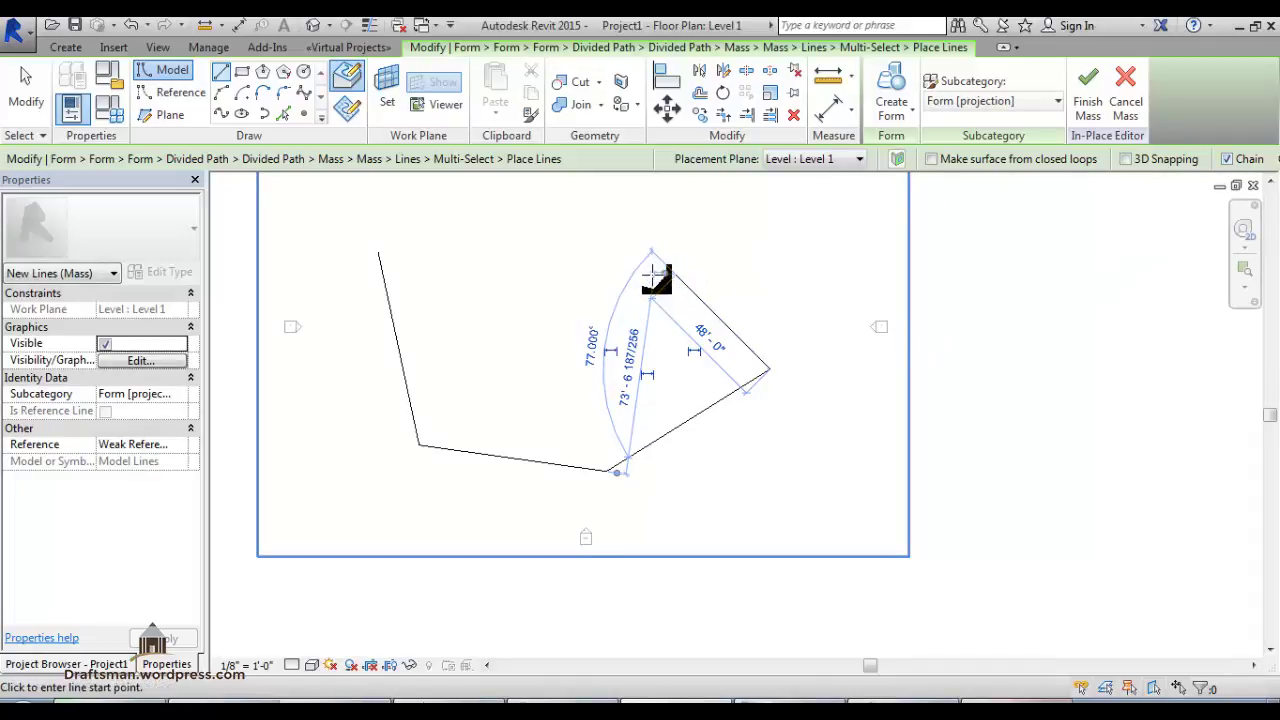
- End the chain, undo the trial lines, and type LI to restart model lines
{"action": "key", "text": "Escape"}
{"action": "key", "text": "ctrl+z"}
{"action": "key", "text": "ctrl+z"}
{"action": "key", "text": "ctrl+z"}
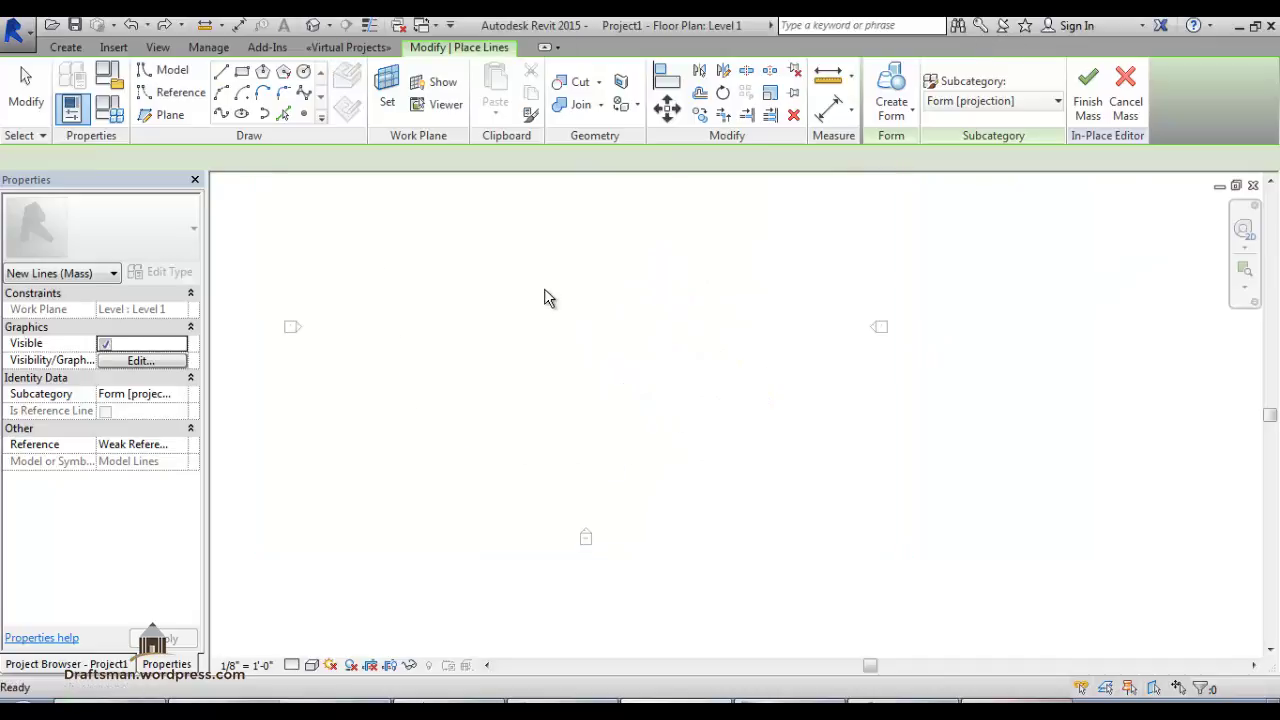
{"action": "key", "text": "l"}
{"action": "key", "text": "i"}
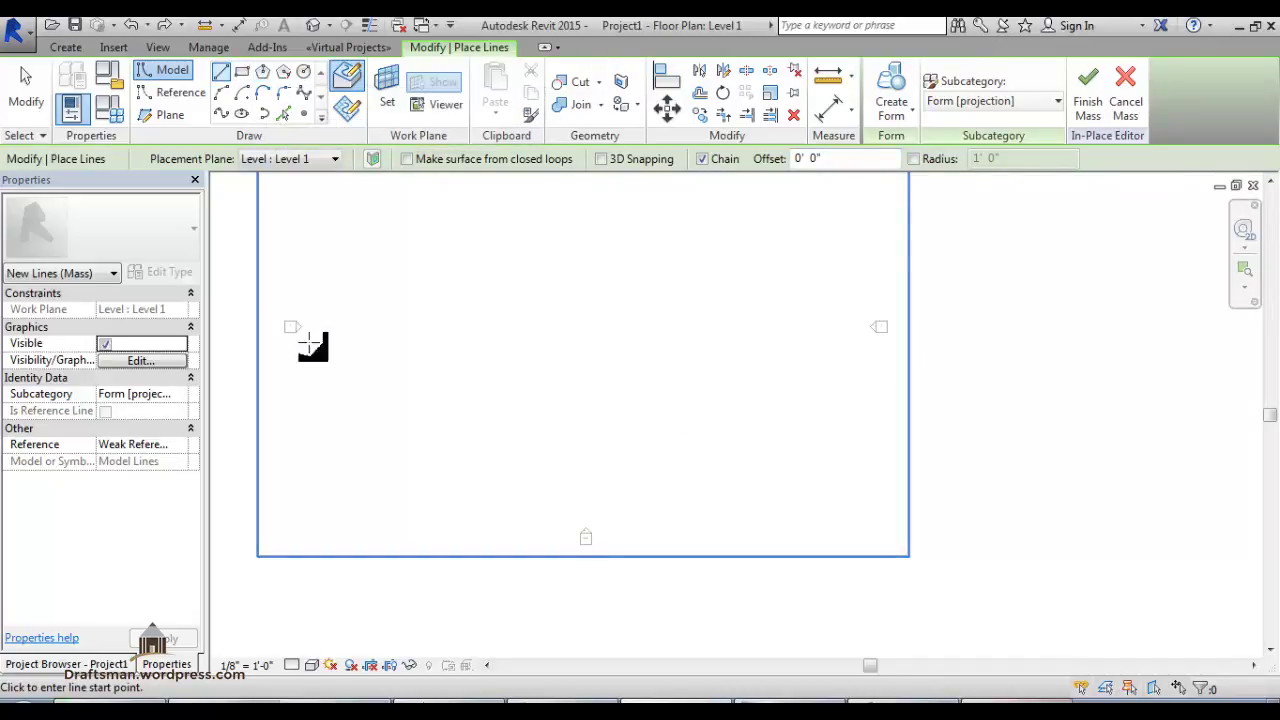
- Draw the first two chained start-end-radius arcs of the lobed outline
{"action": "left_click", "coordinate": [221, 92]}
{"action": "left_click", "coordinate": [351, 234]}
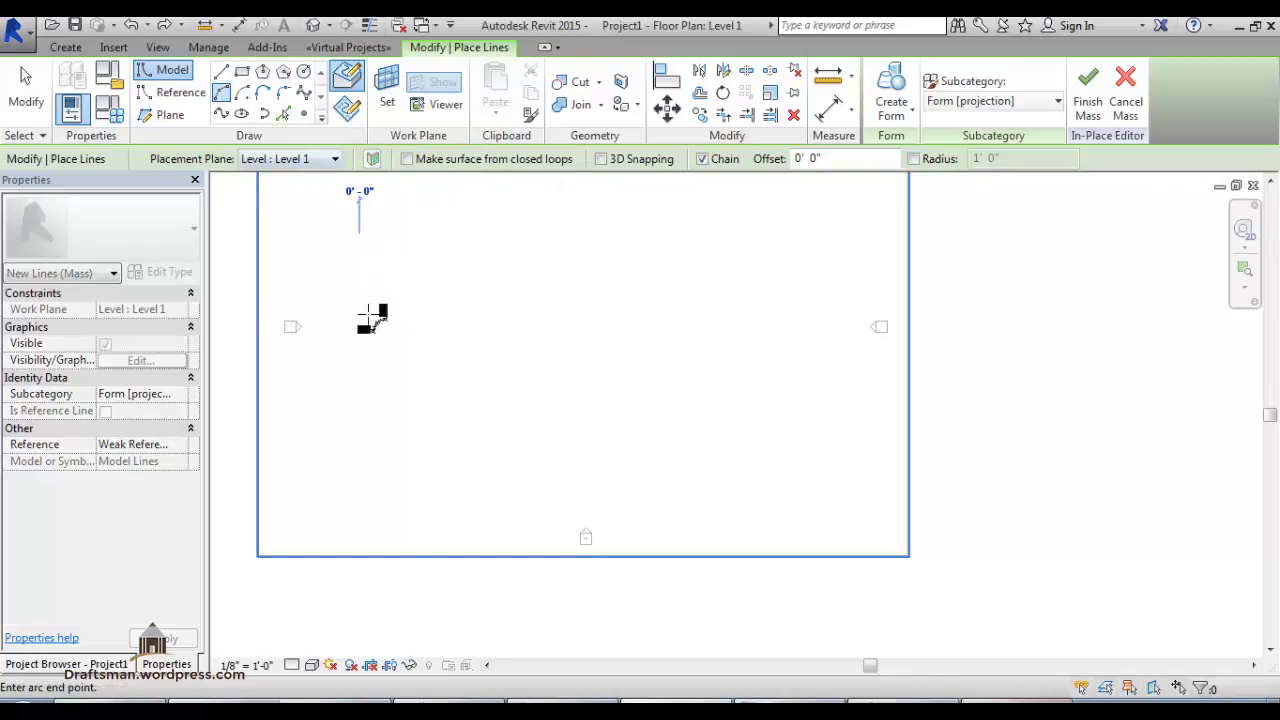
{"action": "left_click", "coordinate": [587, 425]}
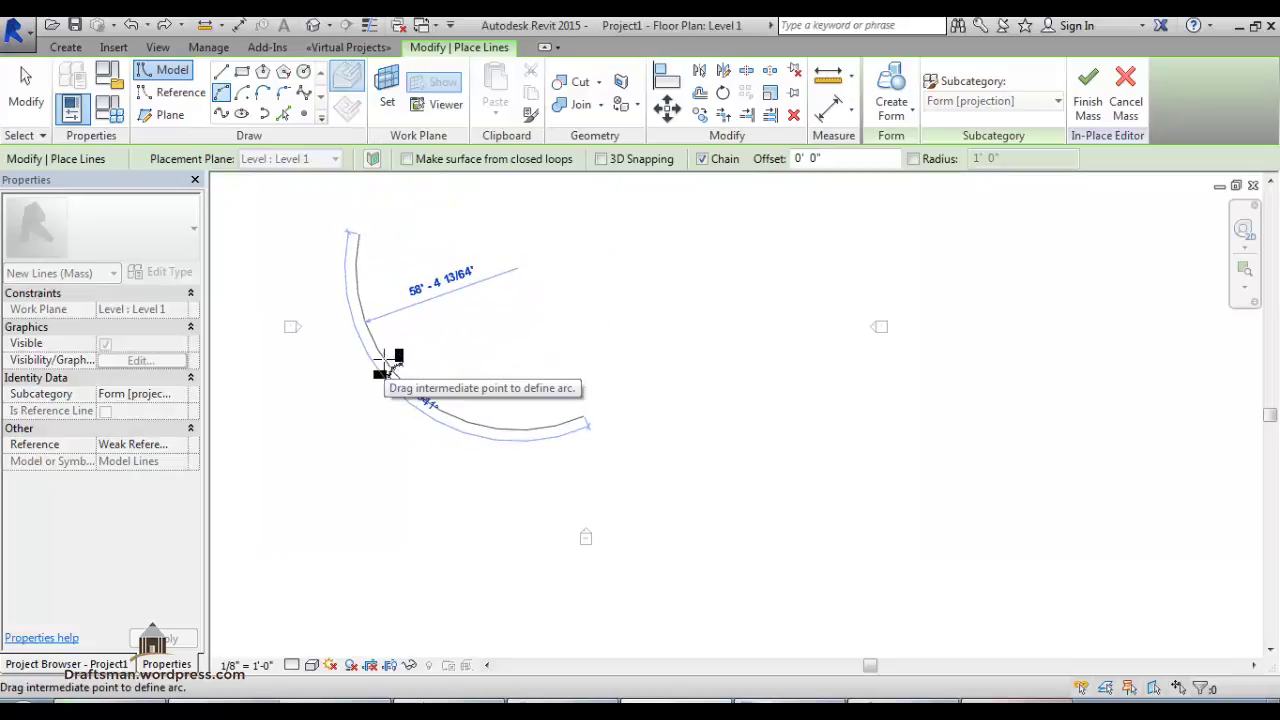
{"action": "left_click", "coordinate": [386, 358]}
{"action": "left_click", "coordinate": [670, 236]}
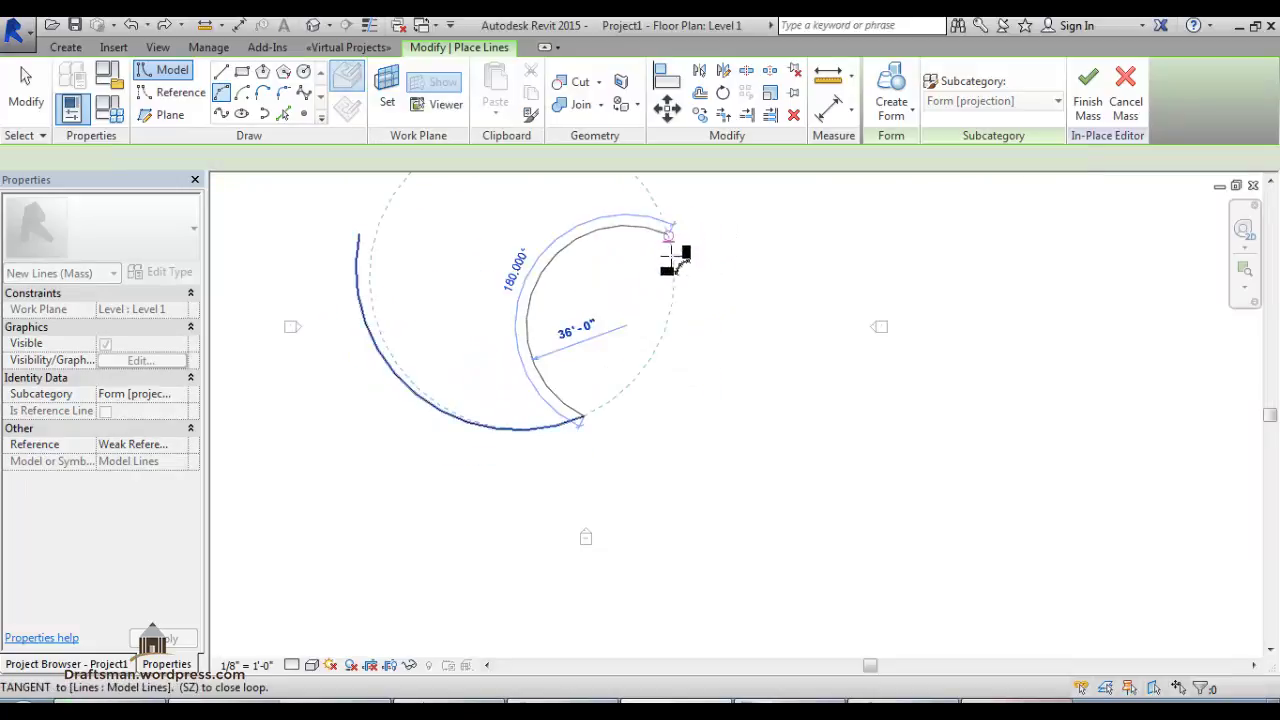
{"action": "left_click", "coordinate": [703, 323]}
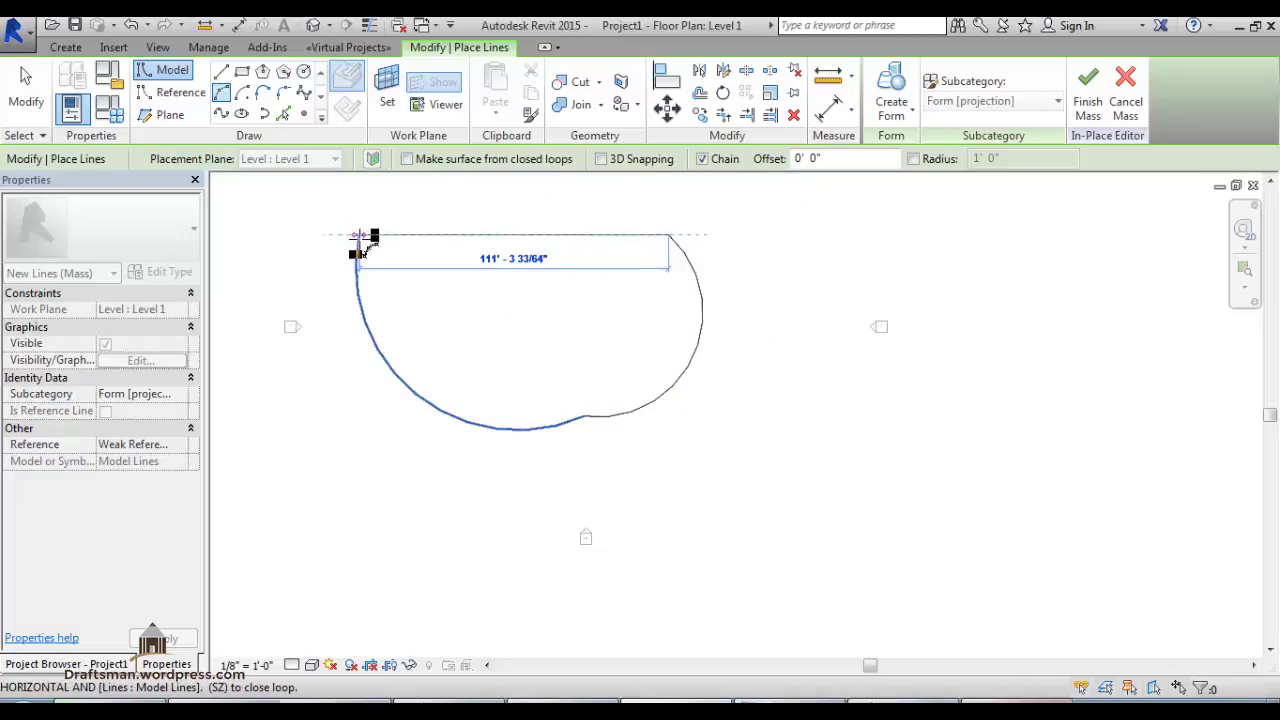
- Close the outline with a final snapped arc and end arc sketching
{"action": "key", "text": "s"}
{"action": "key", "text": "z"}
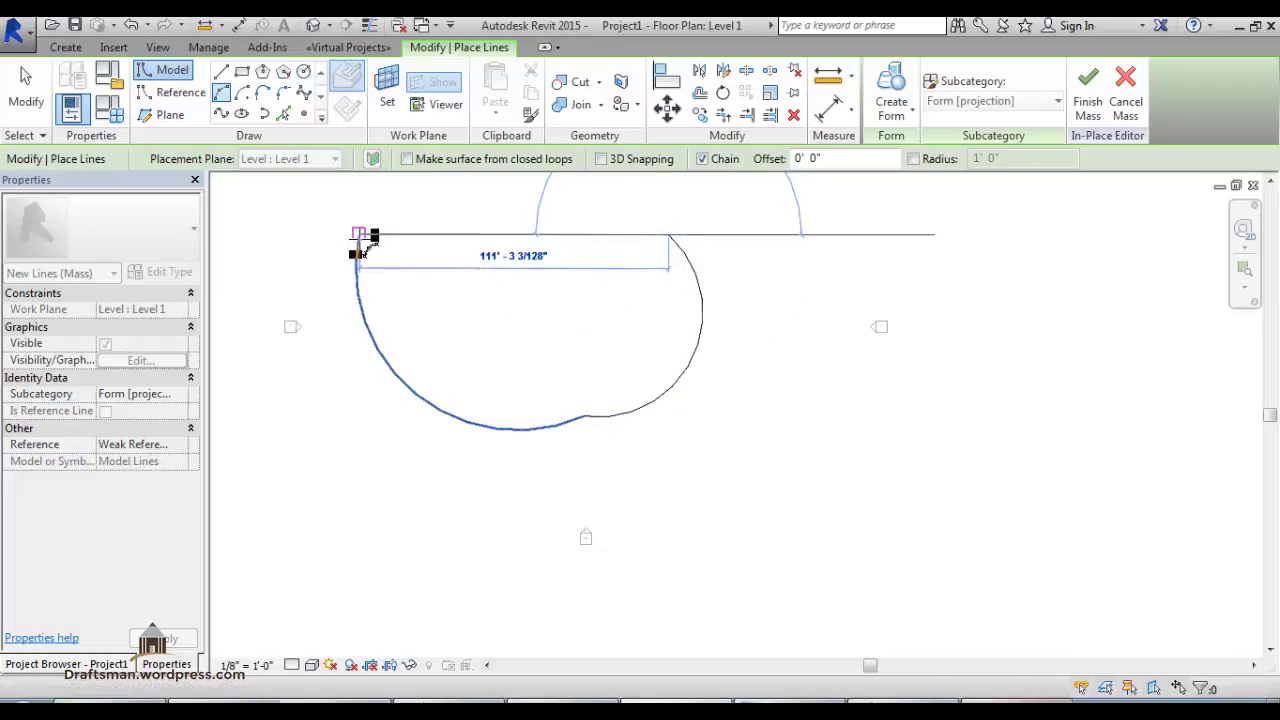
{"action": "middle_click_drag", "start_coordinate": [414, 206], "coordinate": [487, 300]}
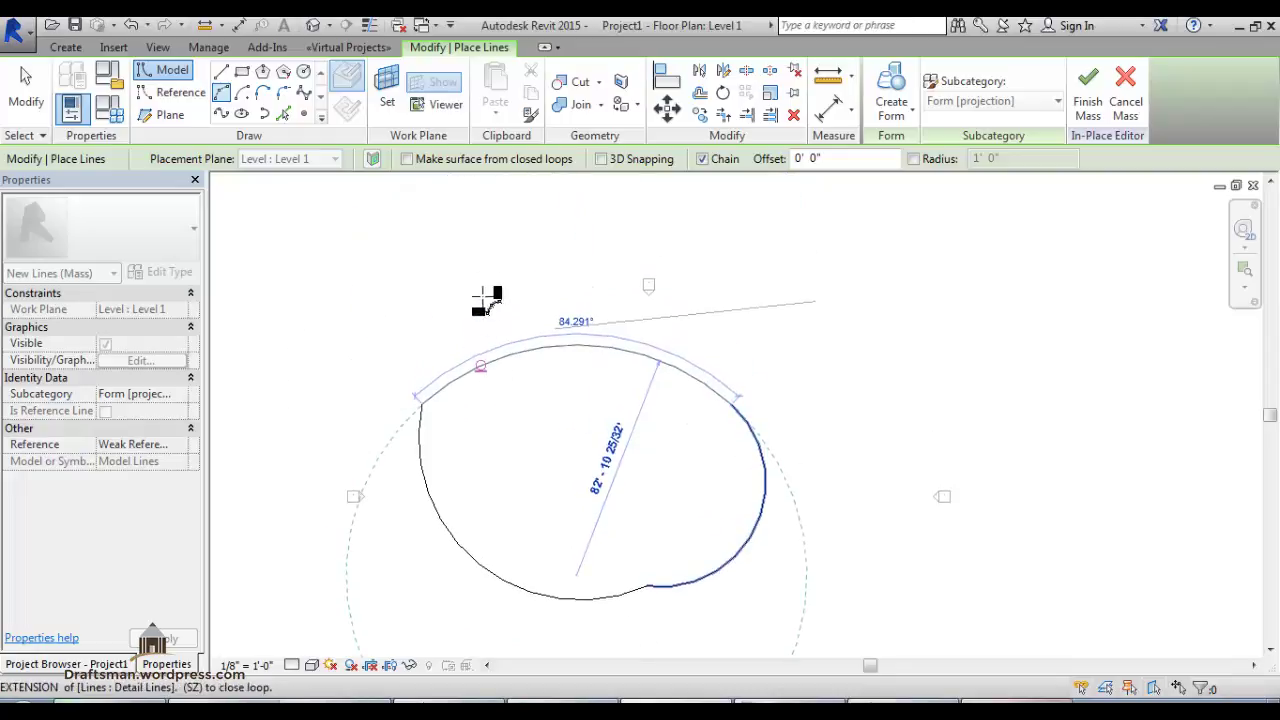
{"action": "left_click", "coordinate": [523, 280]}
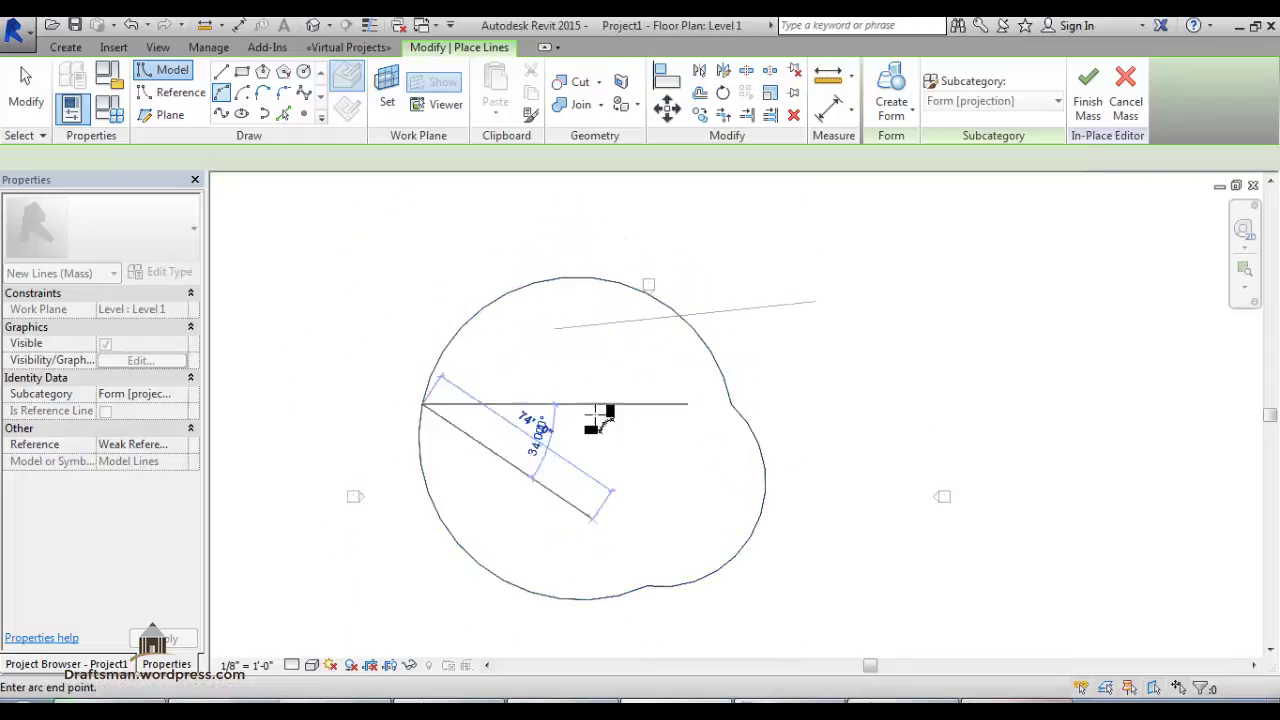
{"action": "right_click", "coordinate": [384, 244]}
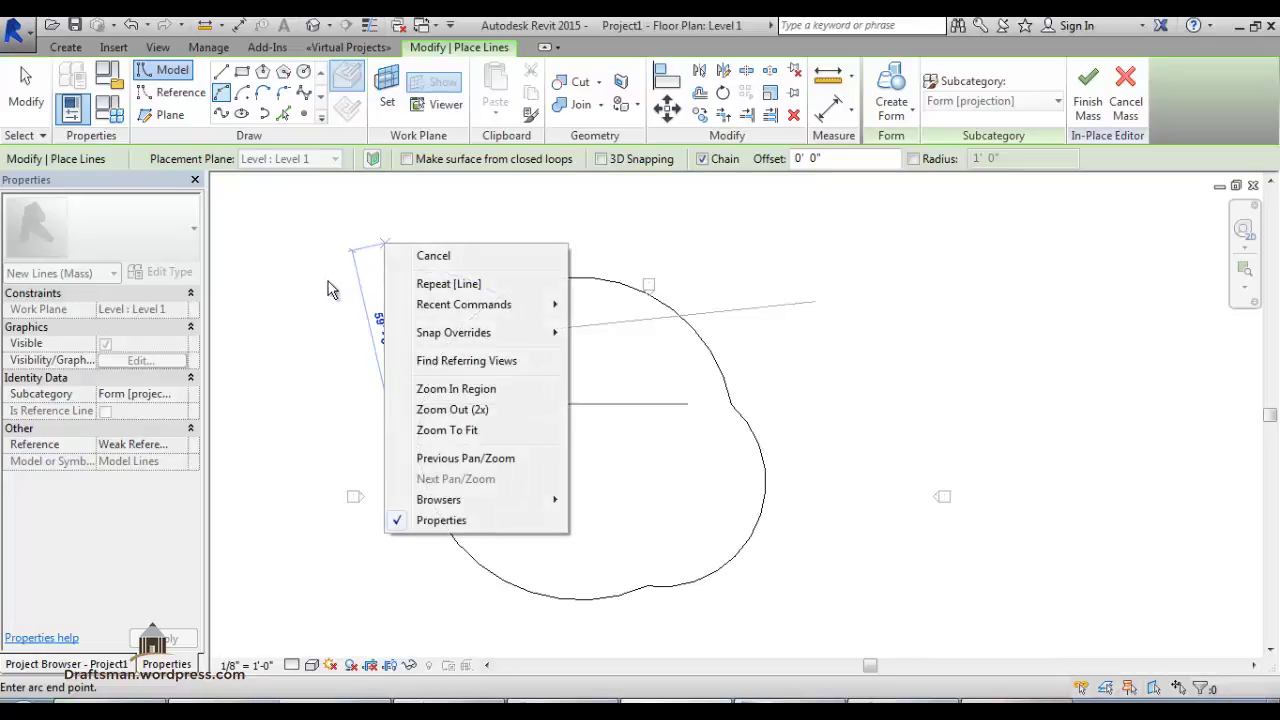
{"action": "left_click", "coordinate": [440, 257]}
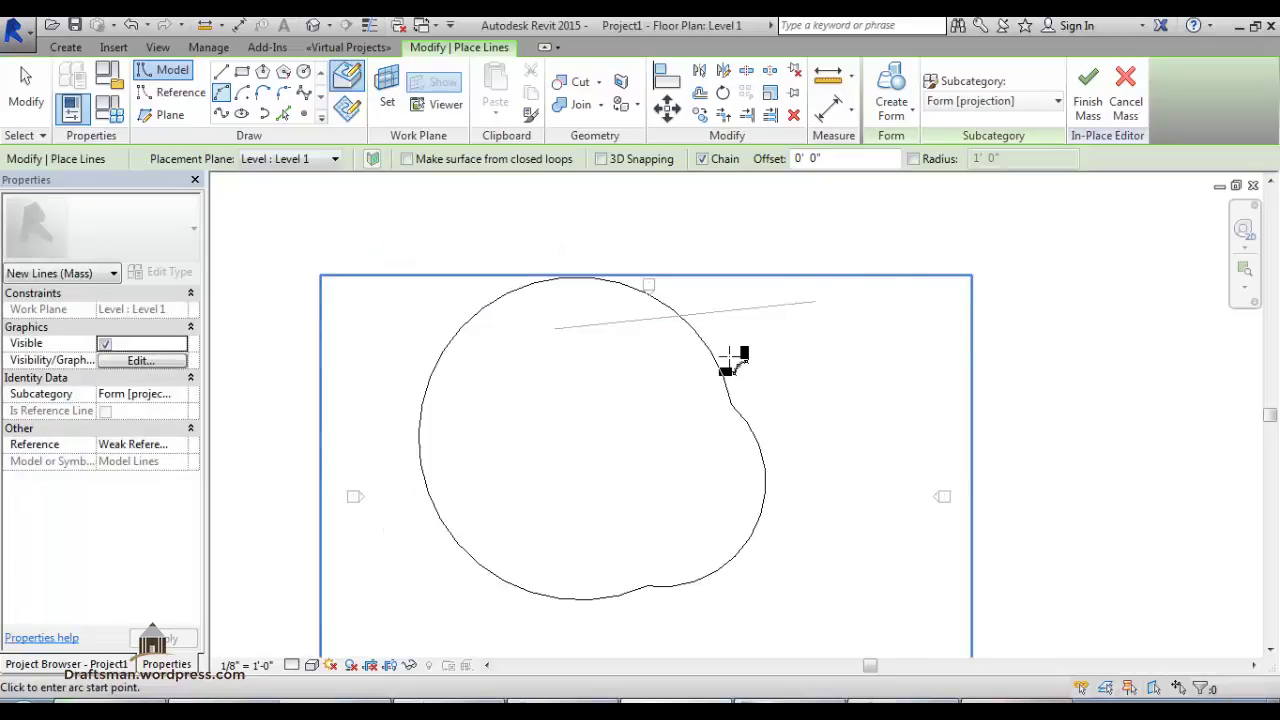
{"action": "key", "text": "Escape"}
{"action": "key", "text": "Escape"}
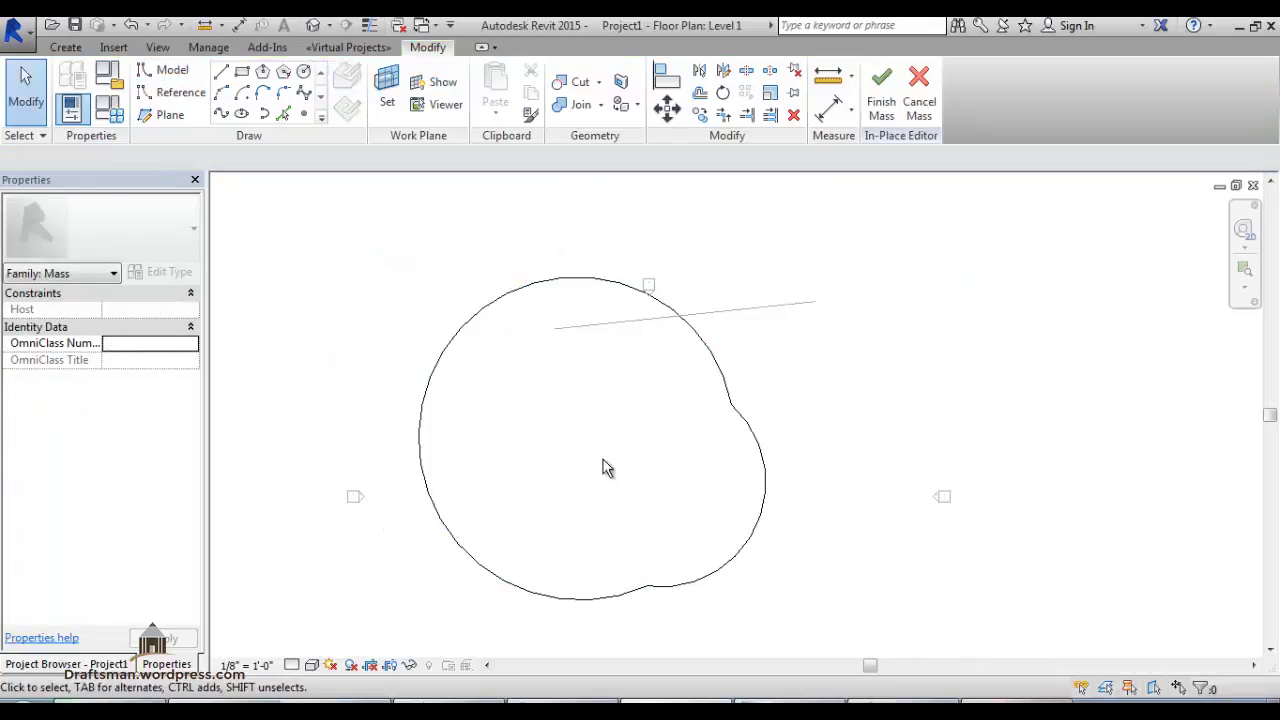
- Extrude the closed arc chain into a solid form and view it in default 3D
{"action": "left_click", "coordinate": [768, 491]}
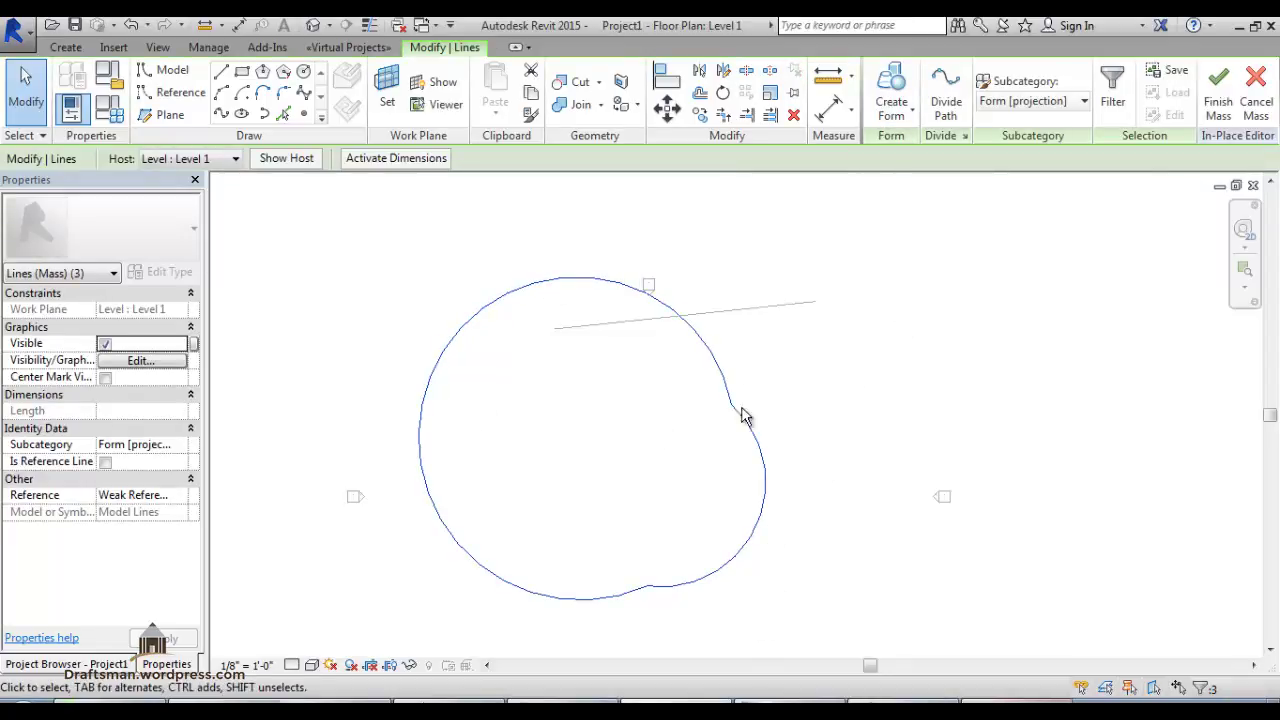
{"action": "left_click", "coordinate": [885, 115]}
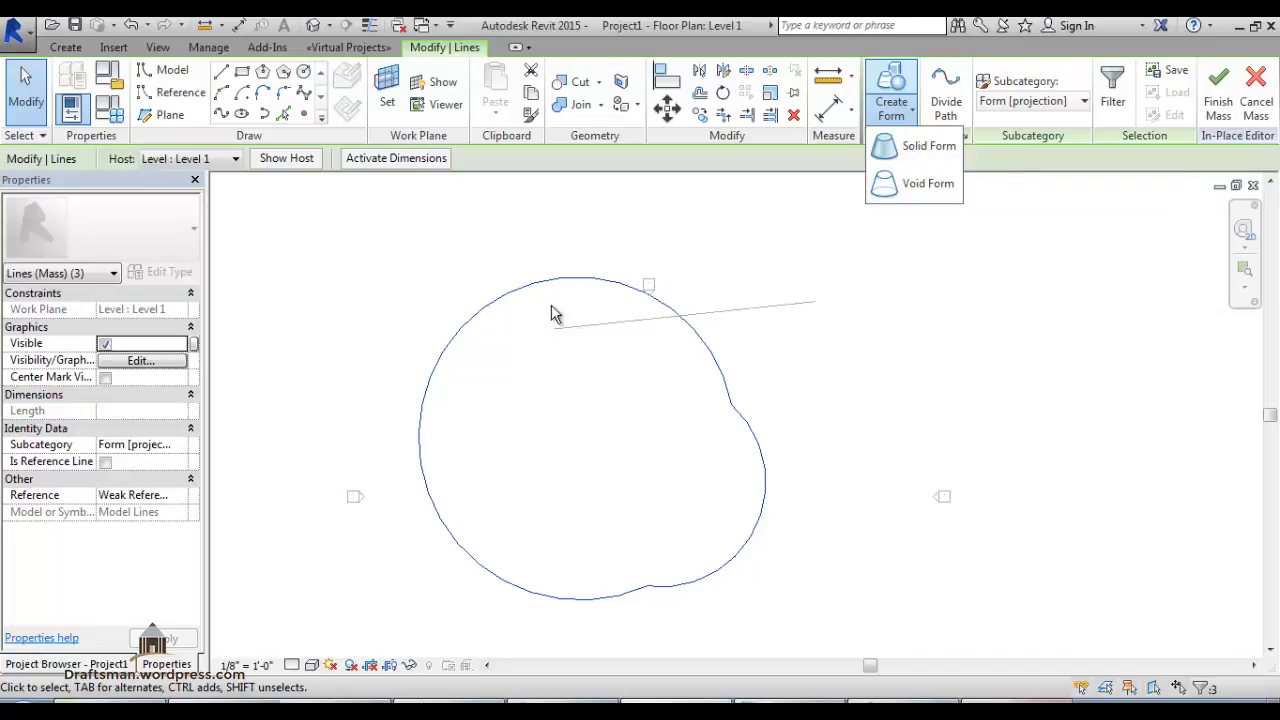
{"action": "left_click", "coordinate": [918, 160]}
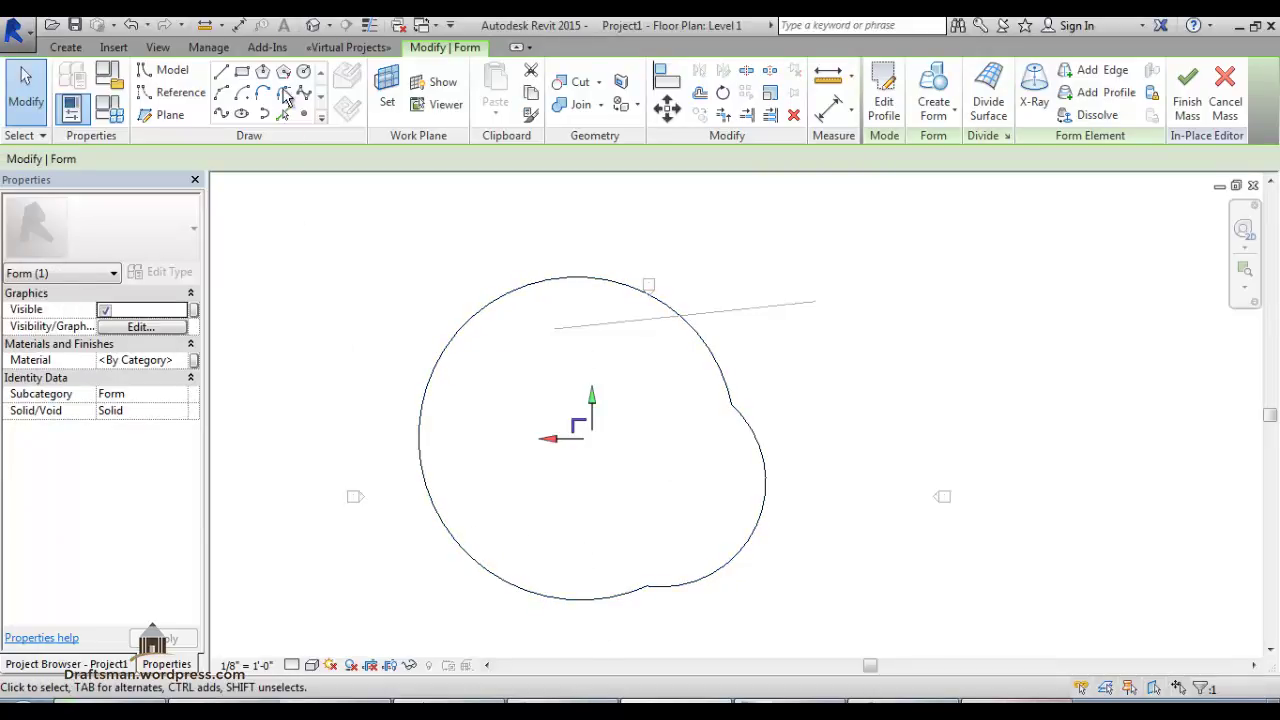
{"action": "left_click", "coordinate": [314, 25]}
- Set the 3D view's visual style to Shaded and frame the lobed mass at an angle
{"action": "left_click", "coordinate": [606, 569]}
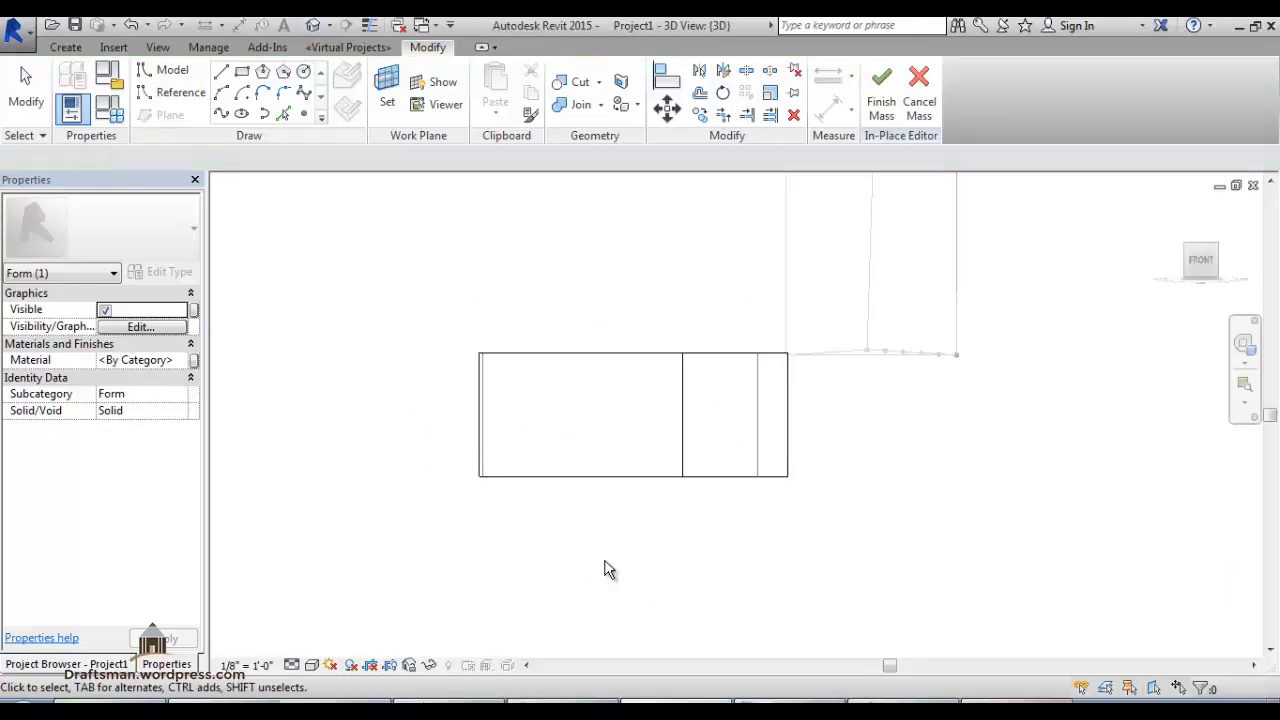
{"action": "middle_click_drag", "start_coordinate": [545, 472], "coordinate": [480, 580], "text": "shift"}
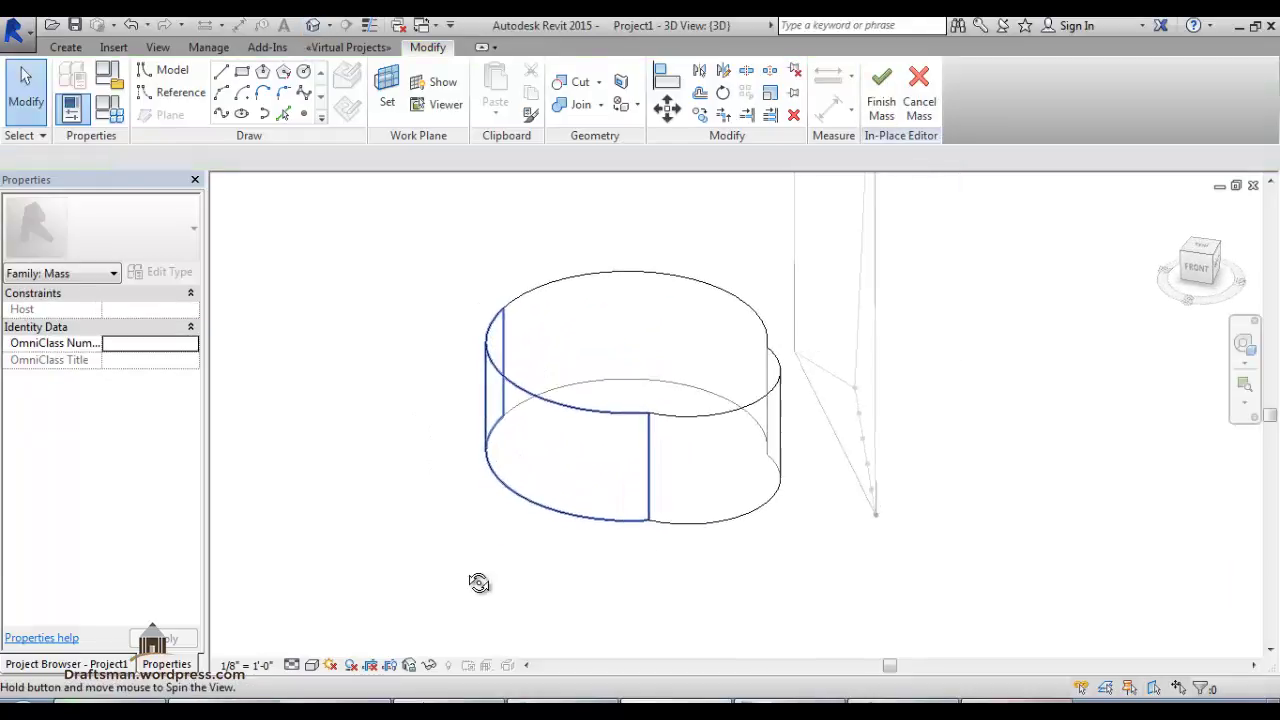
{"action": "left_click", "coordinate": [311, 665]}
{"action": "left_click", "coordinate": [340, 589]}
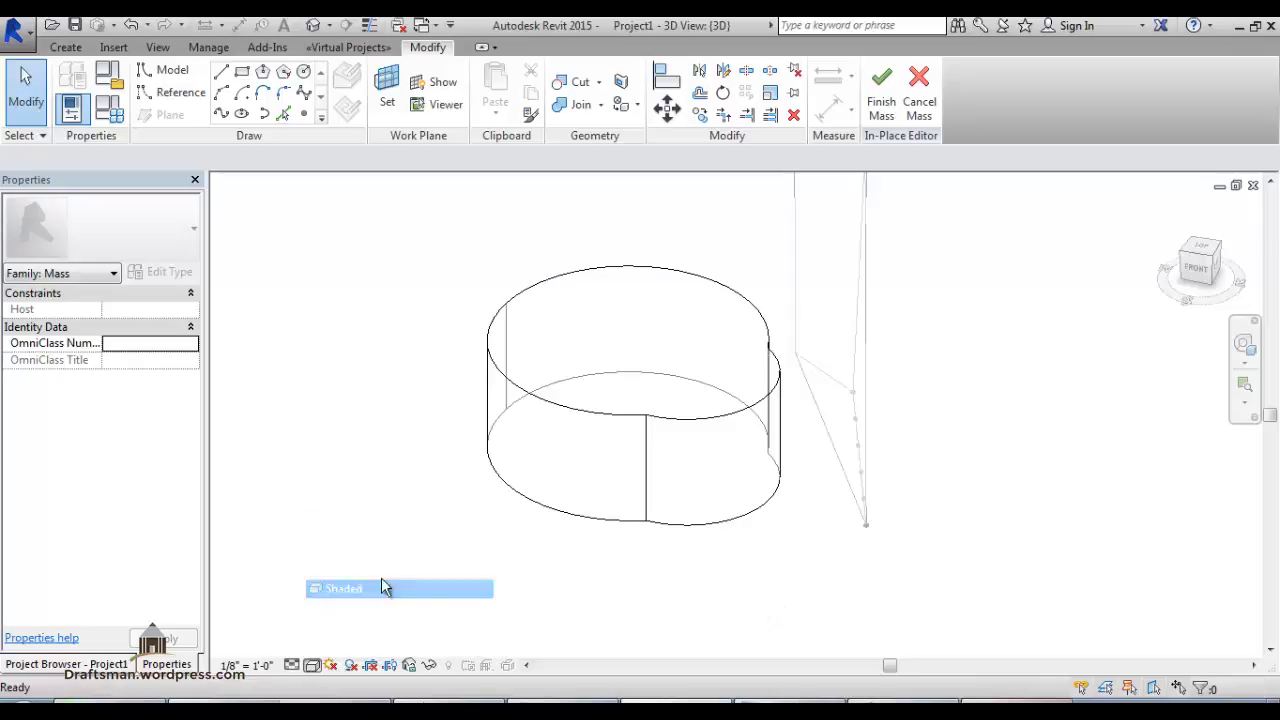
{"action": "mouse_move", "coordinate": [528, 543]}
{"action": "middle_mouse_down", "text": "shift"}
{"action": "mouse_move", "coordinate": [608, 506]}
{"action": "mouse_move", "coordinate": [606, 586]}
{"action": "mouse_move", "coordinate": [583, 515]}
{"action": "mouse_move", "coordinate": [737, 509]}
{"action": "mouse_move", "coordinate": [626, 509]}
{"action": "mouse_move", "coordinate": [652, 444]}
{"action": "mouse_move", "coordinate": [723, 457]}
{"action": "mouse_move", "coordinate": [779, 409]}
{"action": "mouse_move", "coordinate": [646, 478]}
{"action": "mouse_move", "coordinate": [606, 471]}
{"action": "middle_mouse_up", "text": "shift"}
{"action": "scroll", "coordinate": [626, 509], "scroll_direction": "down", "scroll_amount": 3}
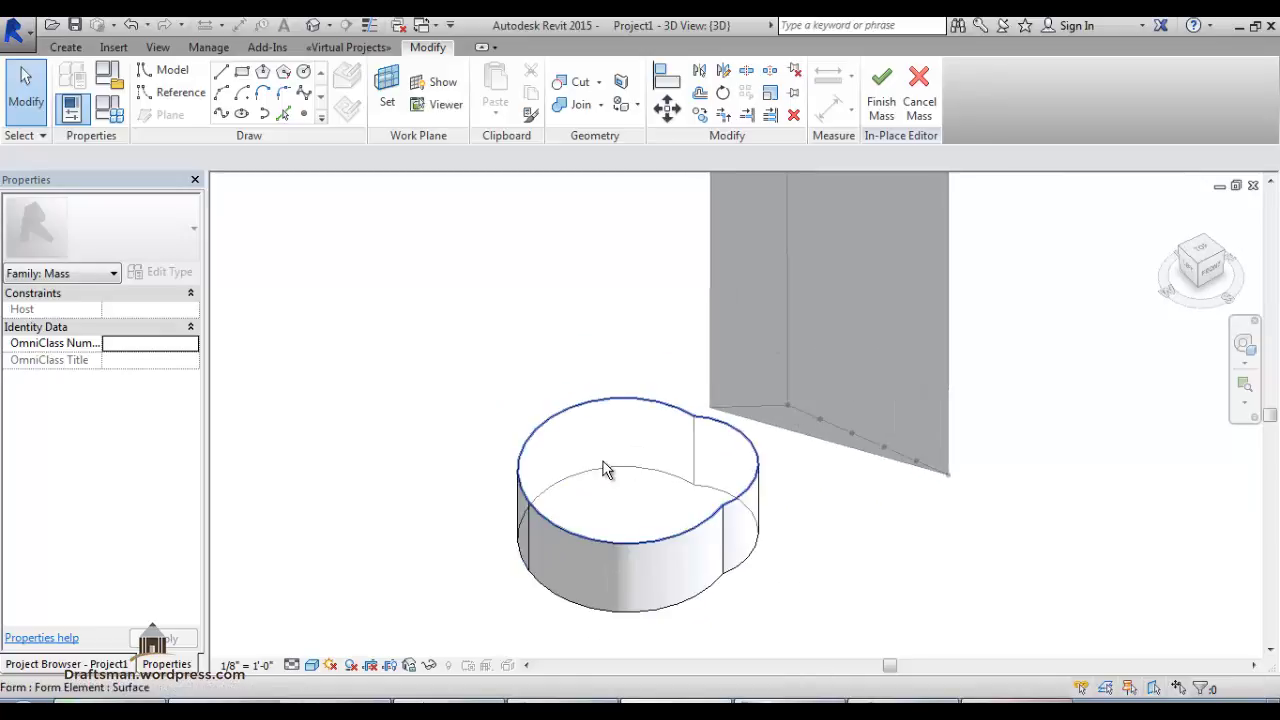
{"action": "scroll", "coordinate": [606, 520], "scroll_direction": "up", "scroll_amount": 2}
{"action": "mouse_move", "coordinate": [620, 580]}
{"action": "middle_mouse_down"}
{"action": "mouse_move", "coordinate": [566, 628]}
{"action": "mouse_move", "coordinate": [551, 591]}
{"action": "middle_mouse_up"}
{"action": "scroll", "coordinate": [603, 517], "scroll_direction": "up", "scroll_amount": 3}
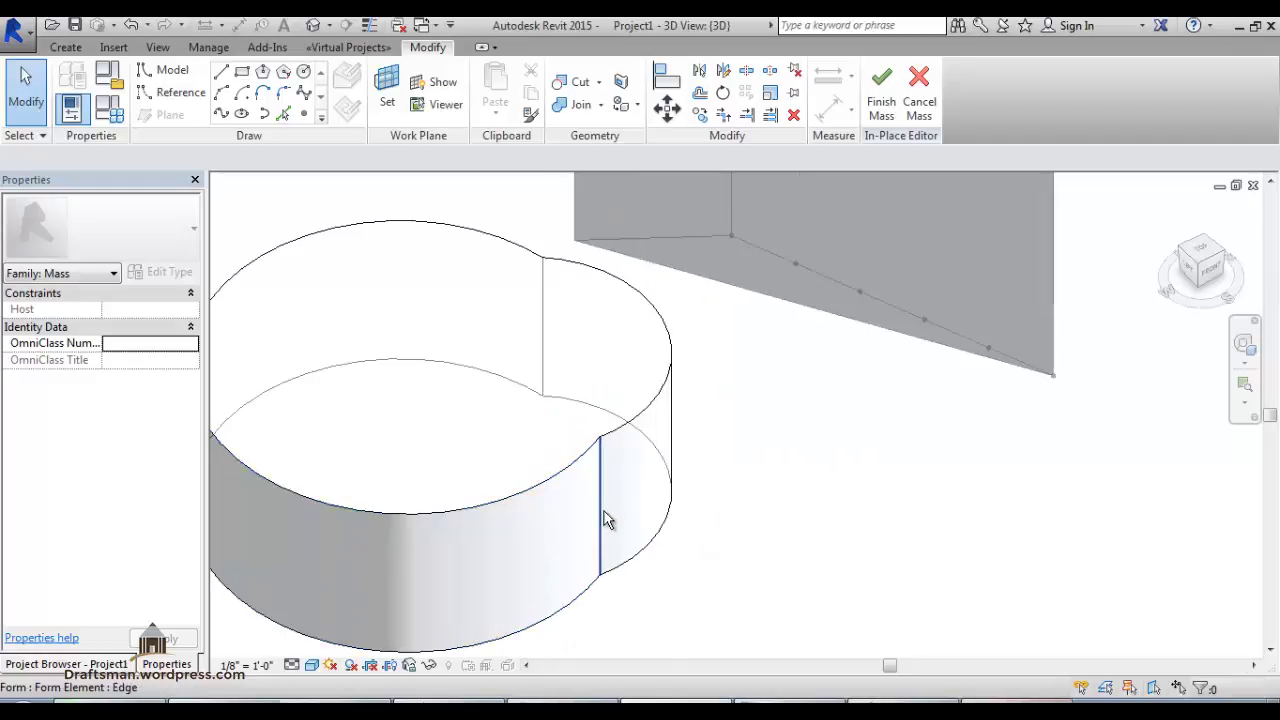
- Shift one vertical edge of the form sideways, then select the top face for rotation
{"action": "left_click", "coordinate": [604, 510]}
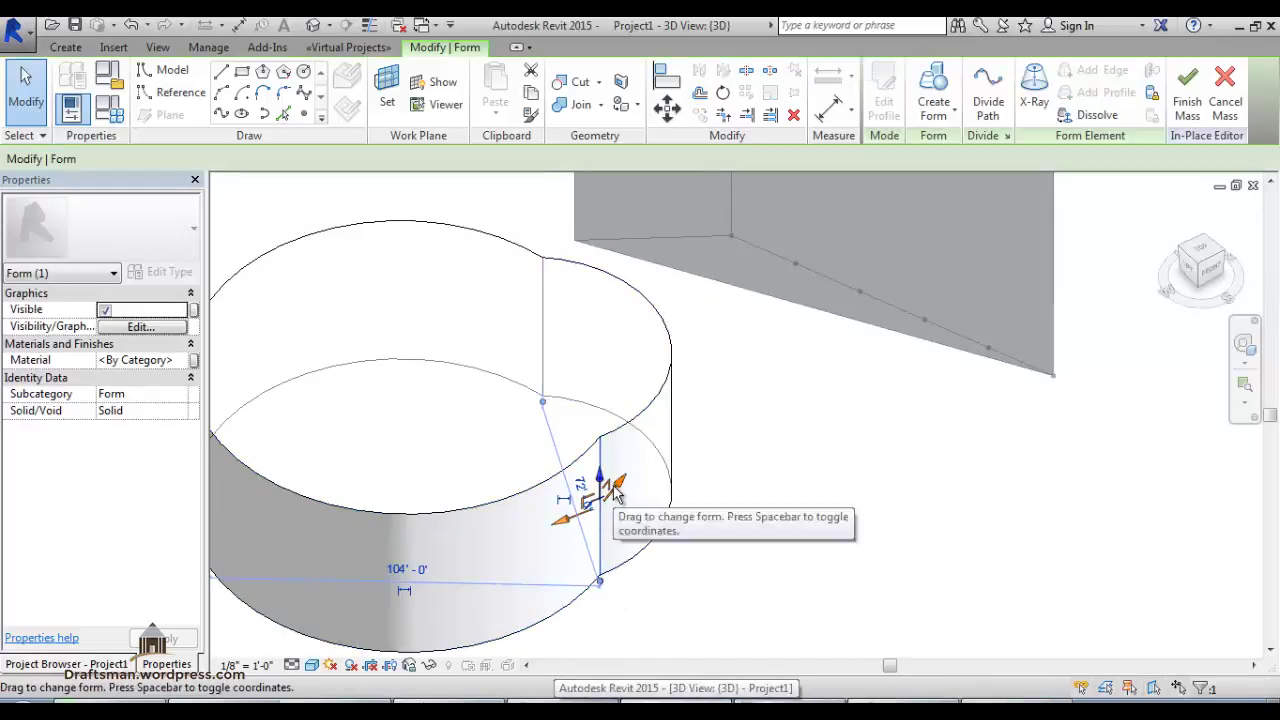
{"action": "left_click_drag", "start_coordinate": [604, 512], "coordinate": [572, 516]}
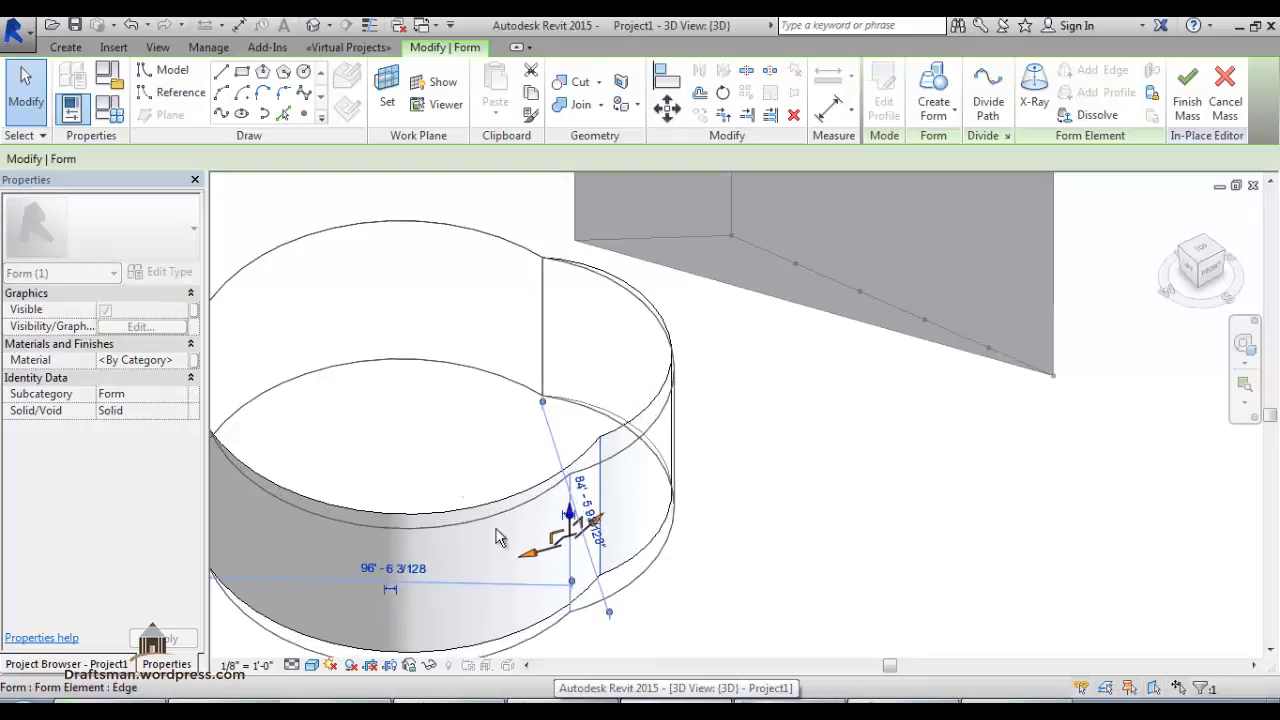
{"action": "scroll", "coordinate": [457, 397], "scroll_direction": "down", "scroll_amount": 1}
{"action": "scroll", "coordinate": [470, 445], "scroll_direction": "down", "scroll_amount": 1}
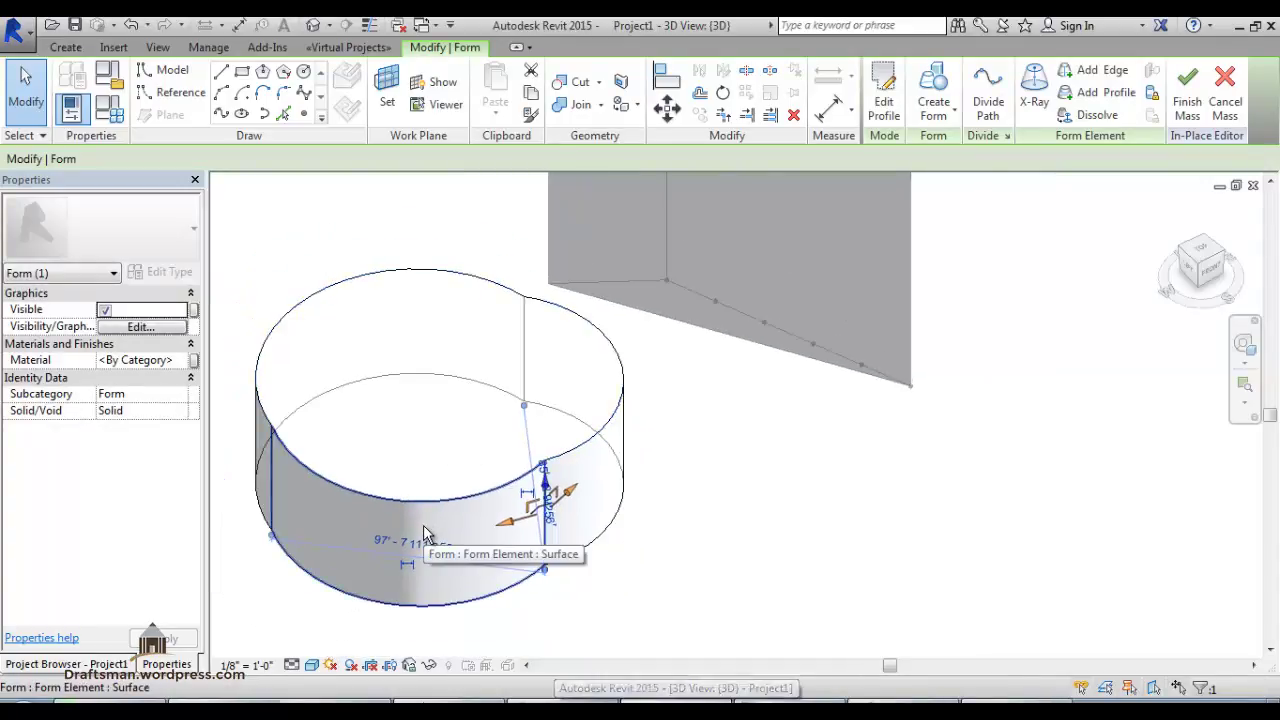
{"action": "left_click", "coordinate": [379, 362]}
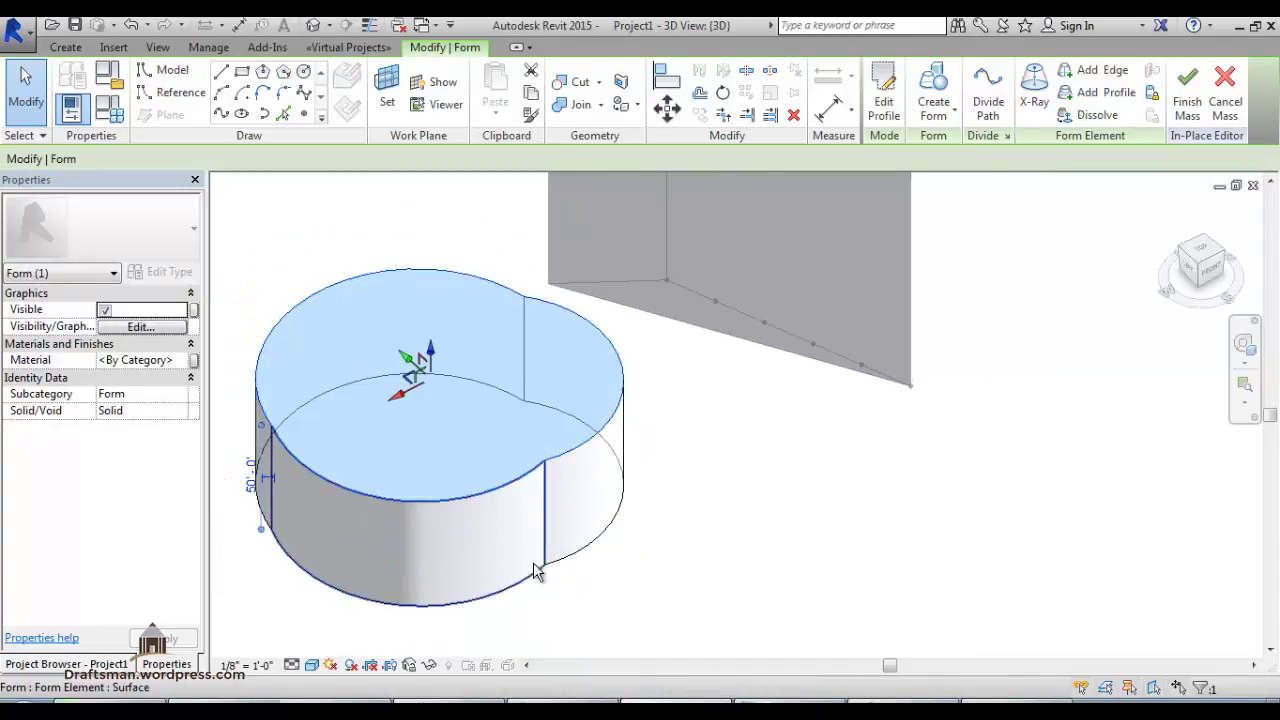
{"action": "left_click_drag", "start_coordinate": [418, 393], "coordinate": [421, 393]}
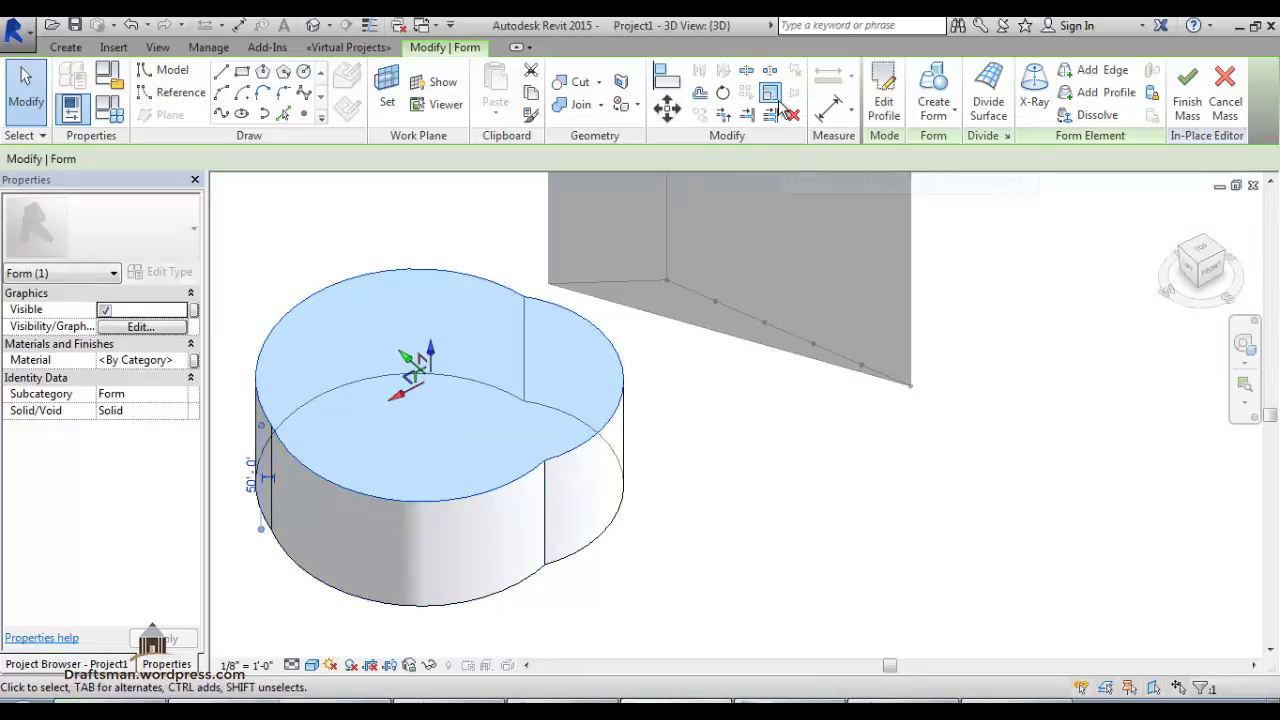
{"action": "left_click", "coordinate": [722, 93]}
- Twist the top face with two rotations, the second about a new centre on its edge
{"action": "left_click", "coordinate": [580, 379]}
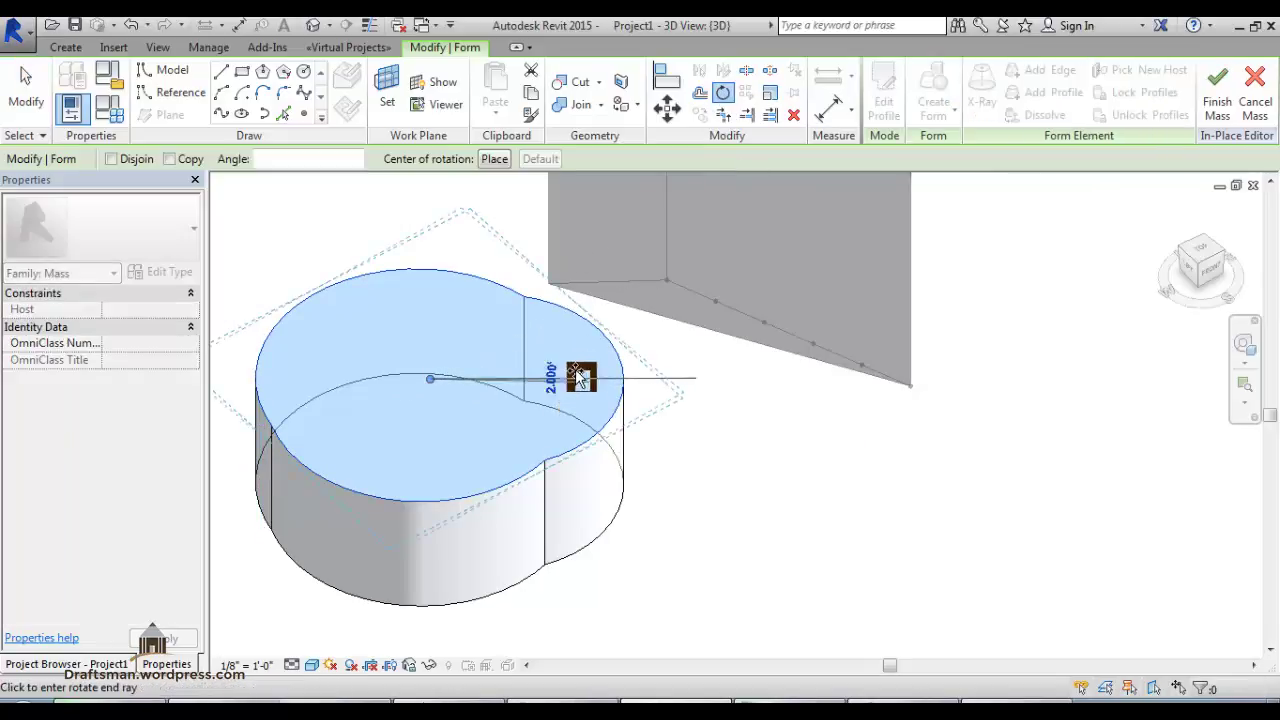
{"action": "left_click", "coordinate": [556, 305]}
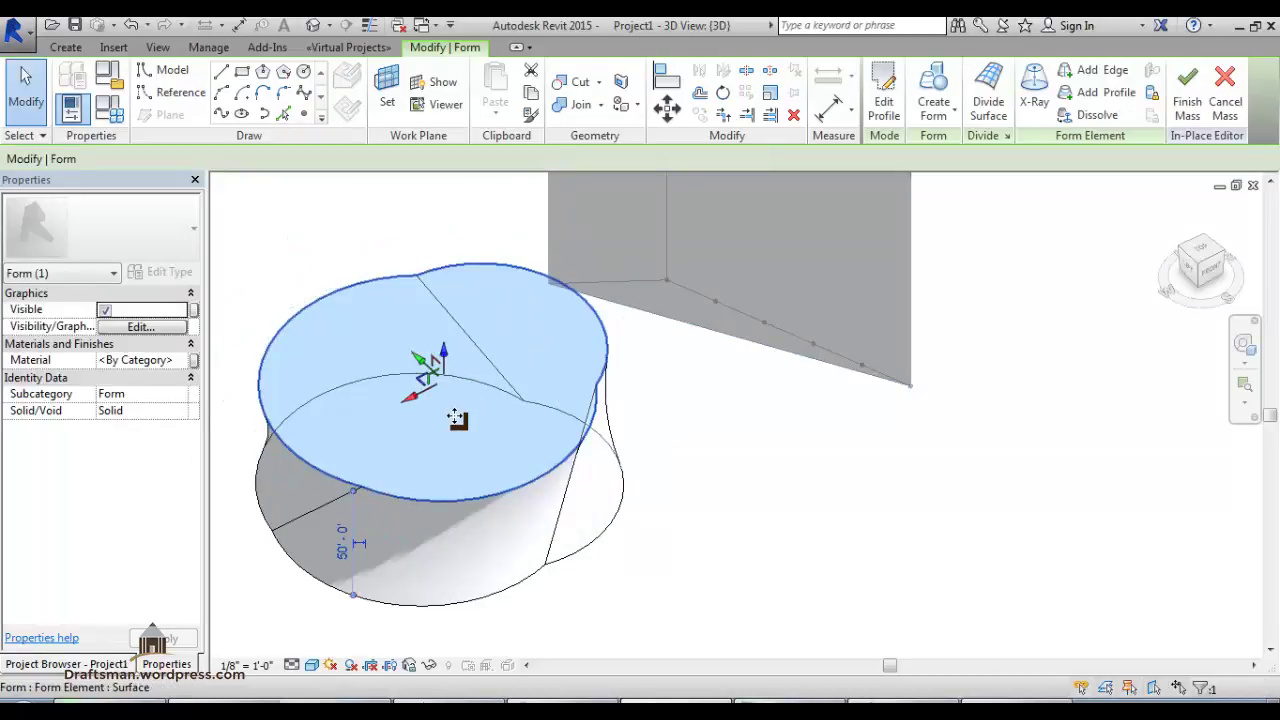
{"action": "left_click", "coordinate": [724, 93]}
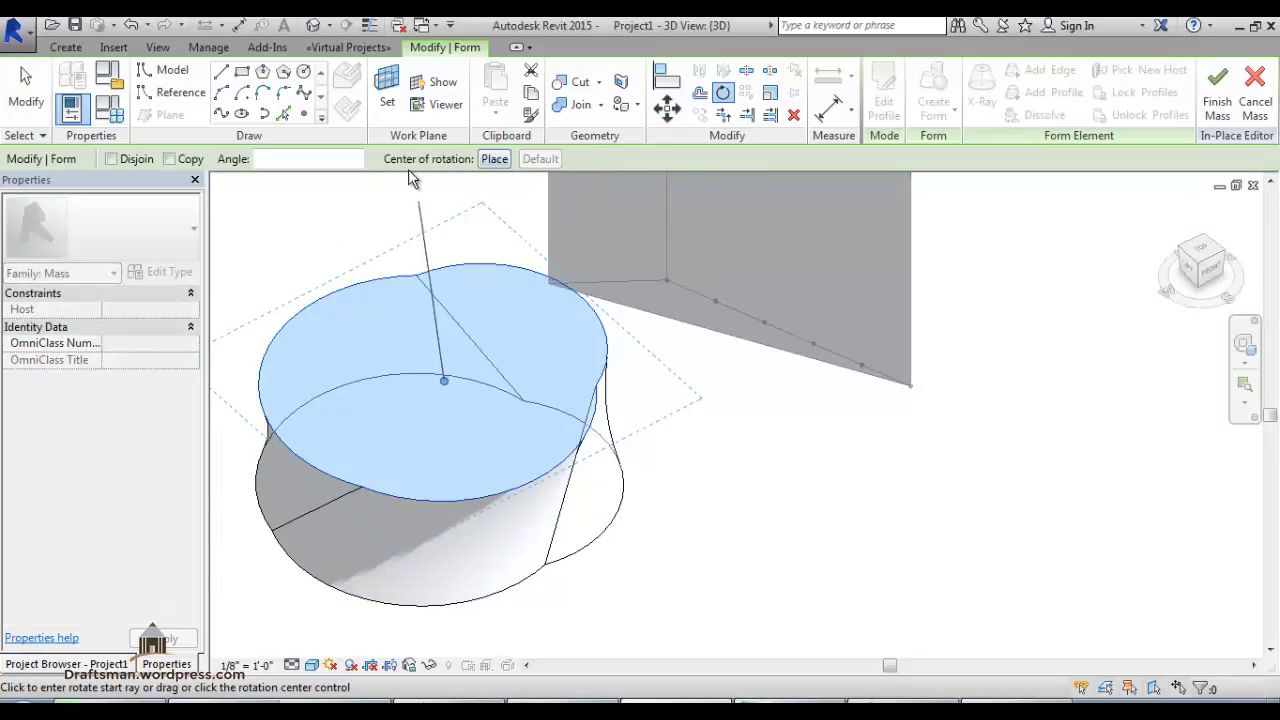
{"action": "left_click", "coordinate": [490, 162]}
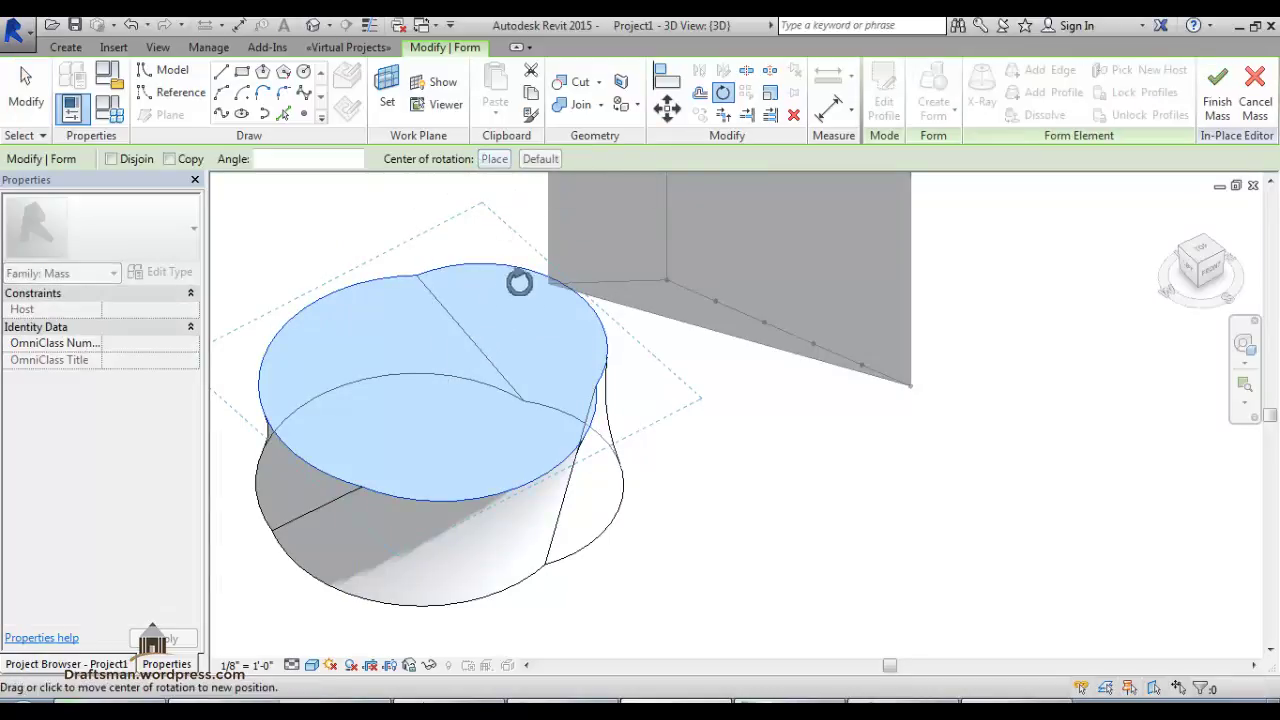
{"action": "left_click", "coordinate": [603, 369]}
{"action": "left_click", "coordinate": [695, 411]}
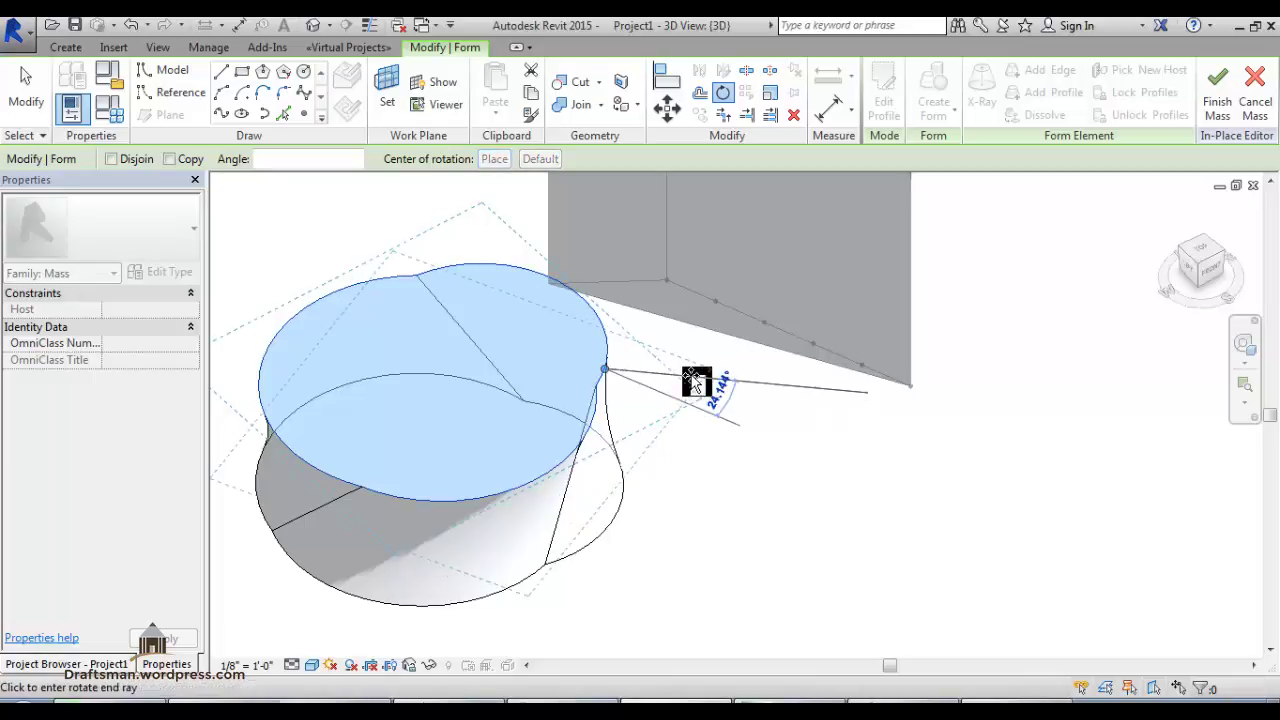
{"action": "left_click", "coordinate": [694, 382]}
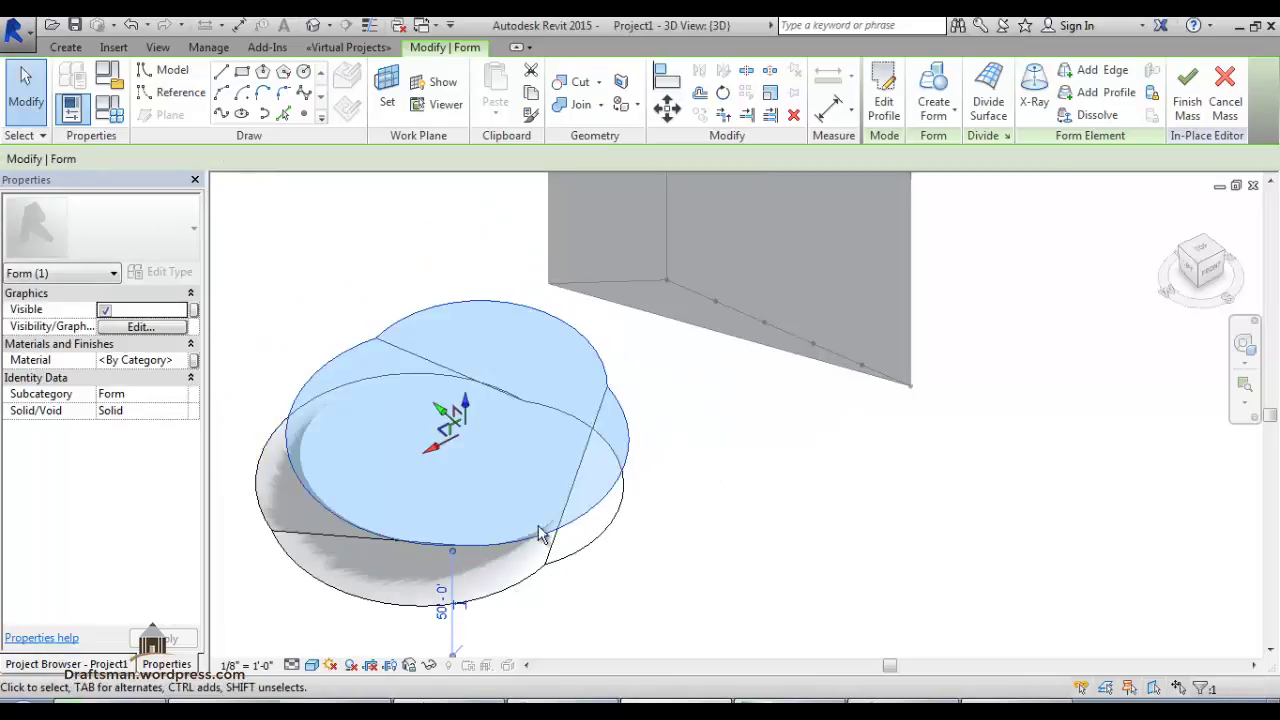
- Orbit to a side view and reselect the twisted form's top face
{"action": "mouse_move", "coordinate": [413, 633]}
{"action": "middle_mouse_down", "text": "shift"}
{"action": "mouse_move", "coordinate": [207, 342]}
{"action": "mouse_move", "coordinate": [622, 500]}
{"action": "mouse_move", "coordinate": [449, 500]}
{"action": "mouse_move", "coordinate": [343, 520]}
{"action": "mouse_move", "coordinate": [611, 491]}
{"action": "mouse_move", "coordinate": [532, 504]}
{"action": "mouse_move", "coordinate": [563, 591]}
{"action": "middle_mouse_up", "text": "shift"}
{"action": "left_click", "coordinate": [496, 602]}
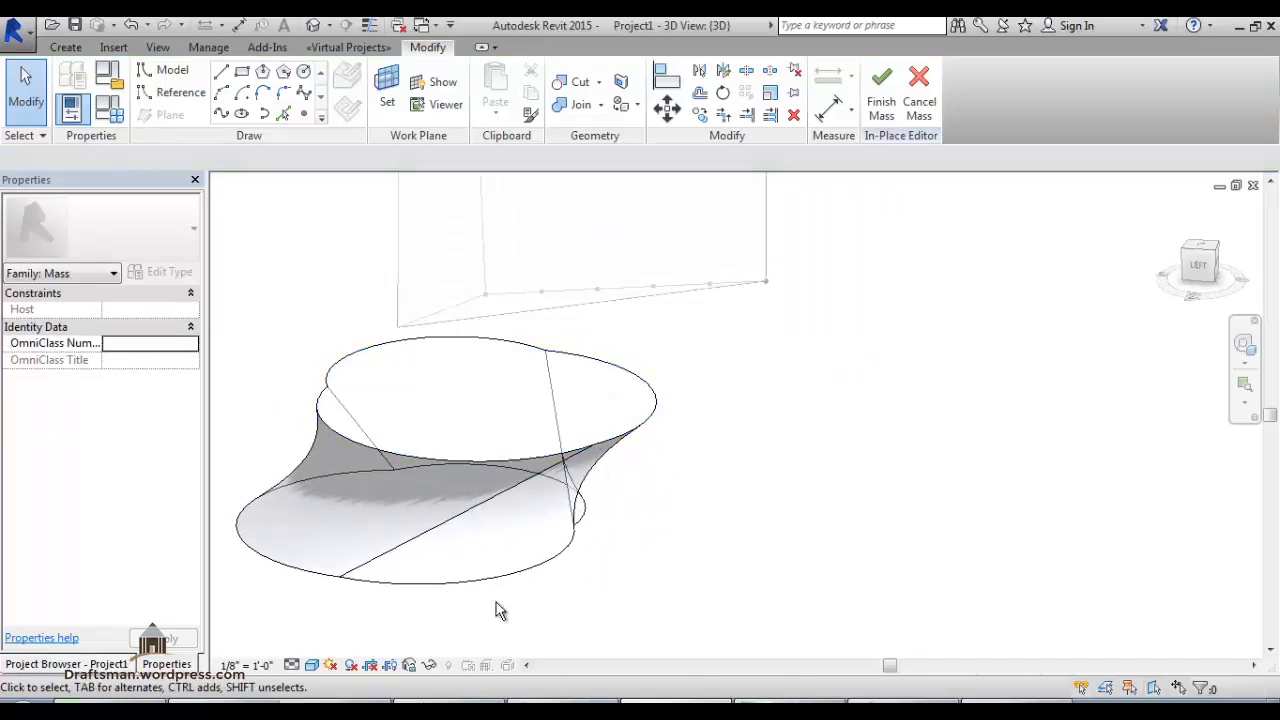
{"action": "left_click", "coordinate": [440, 413]}
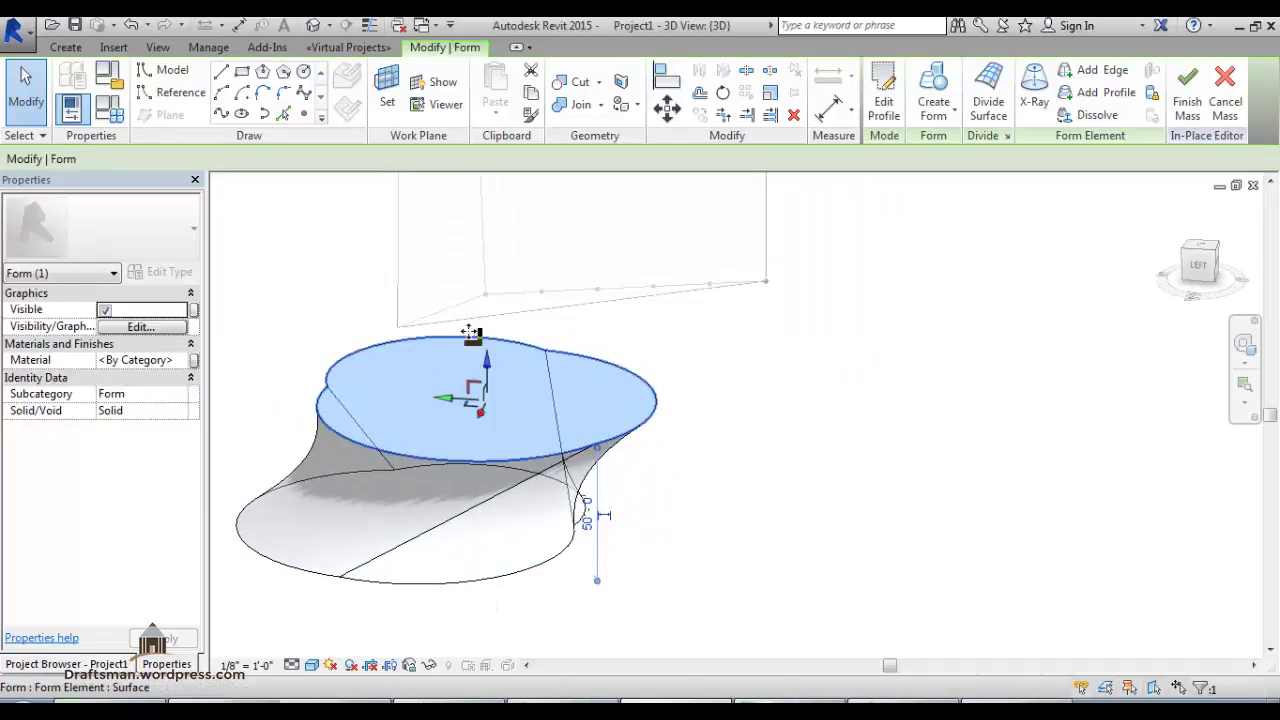
- Divide the top face with a U grid number of 5 and V grid number of 3
{"action": "left_click", "coordinate": [987, 117]}
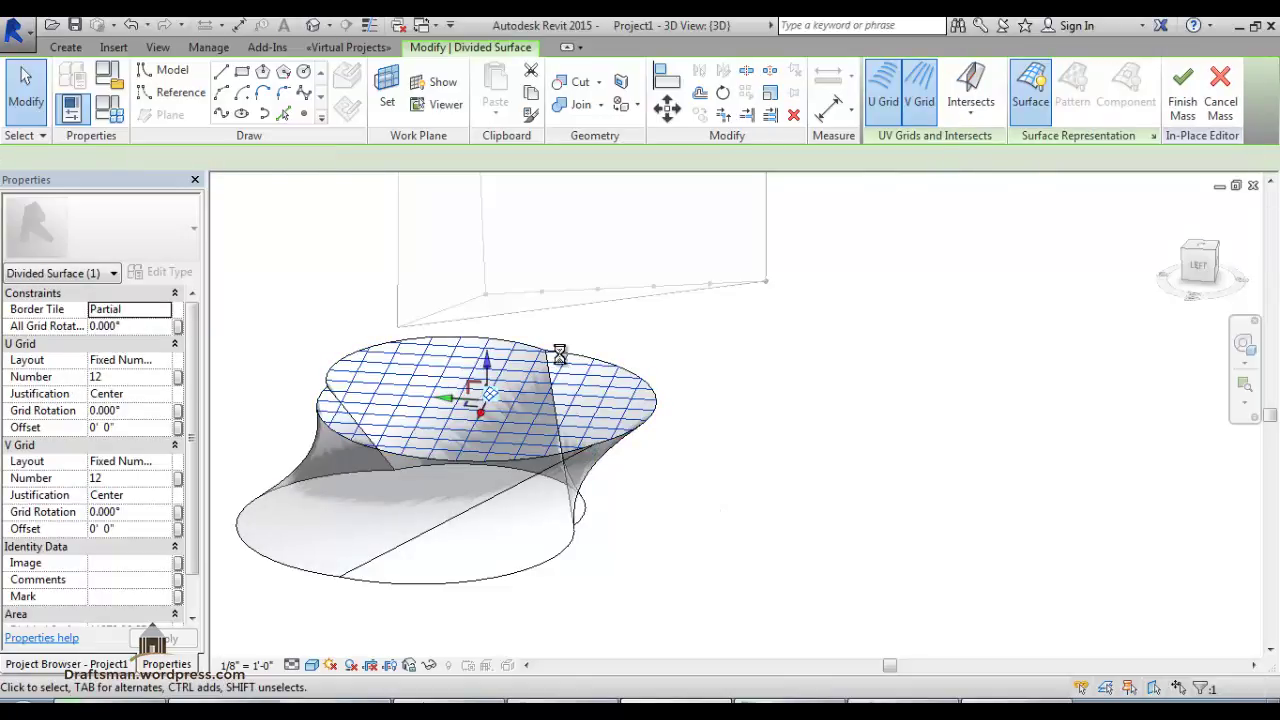
{"action": "left_click", "coordinate": [123, 377]}
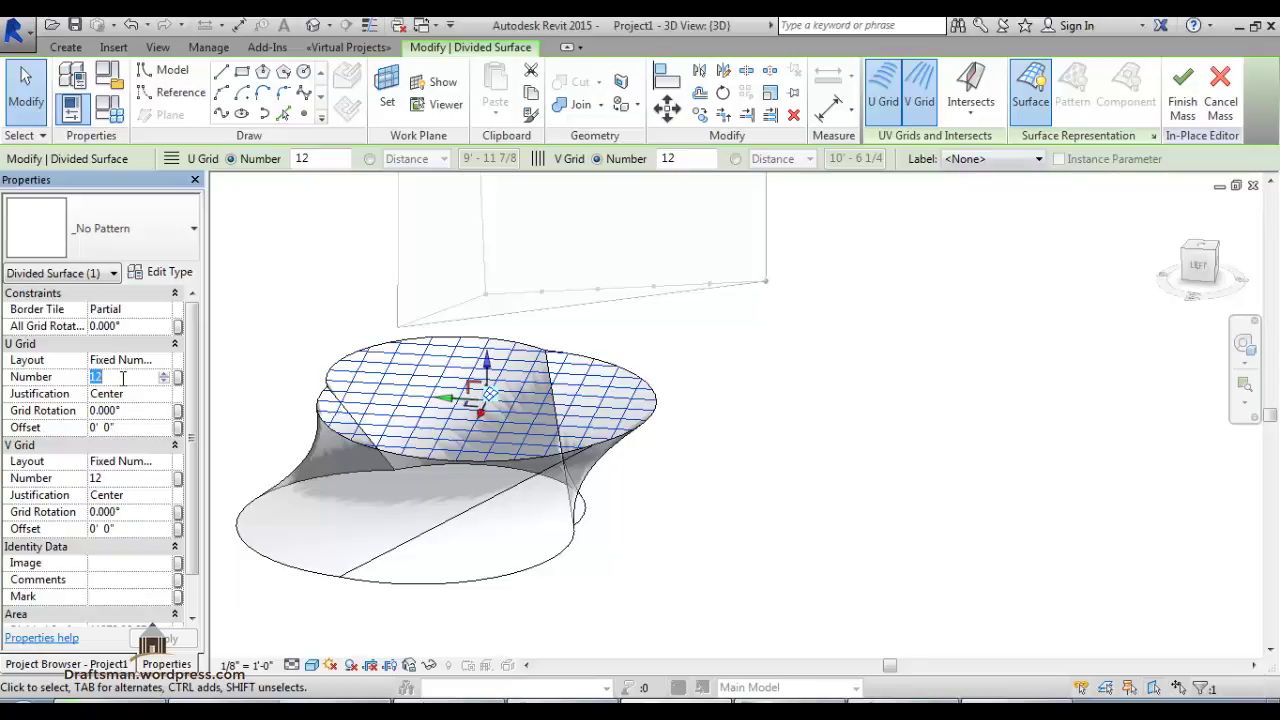
{"action": "type", "text": "5"}
{"action": "key", "text": "Return"}
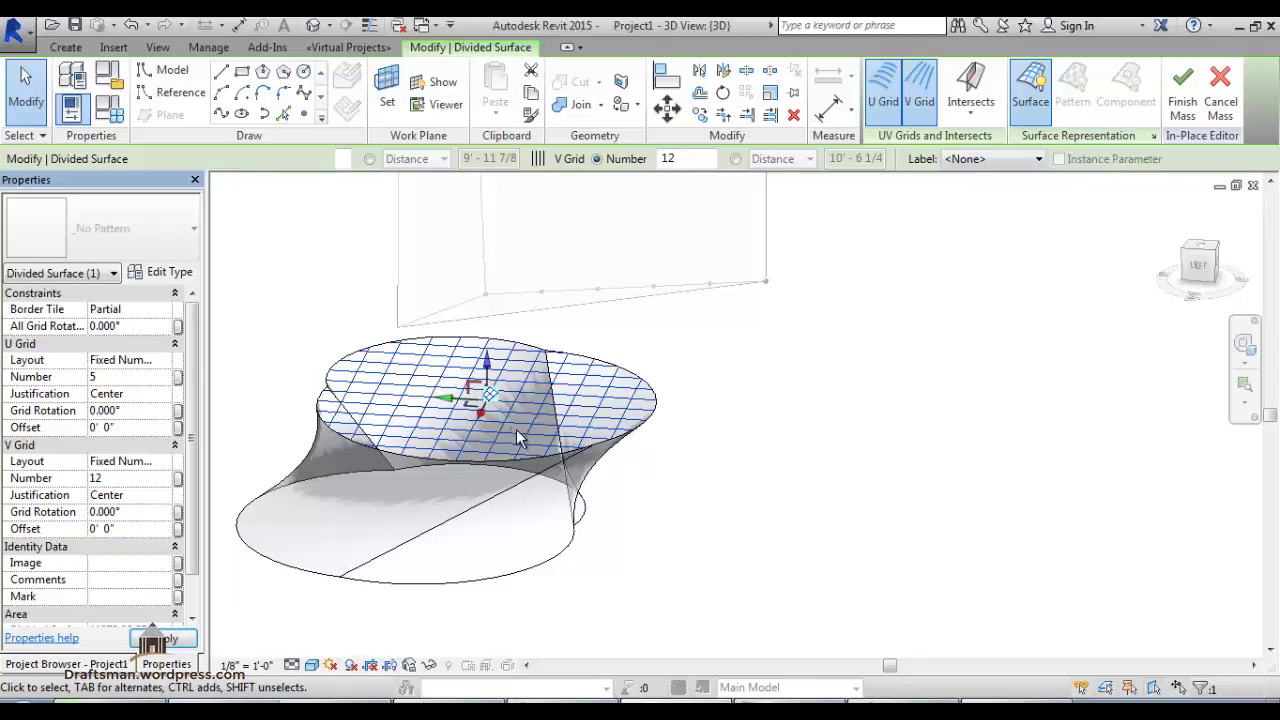
{"action": "left_click", "coordinate": [117, 481]}
{"action": "type", "text": "3"}
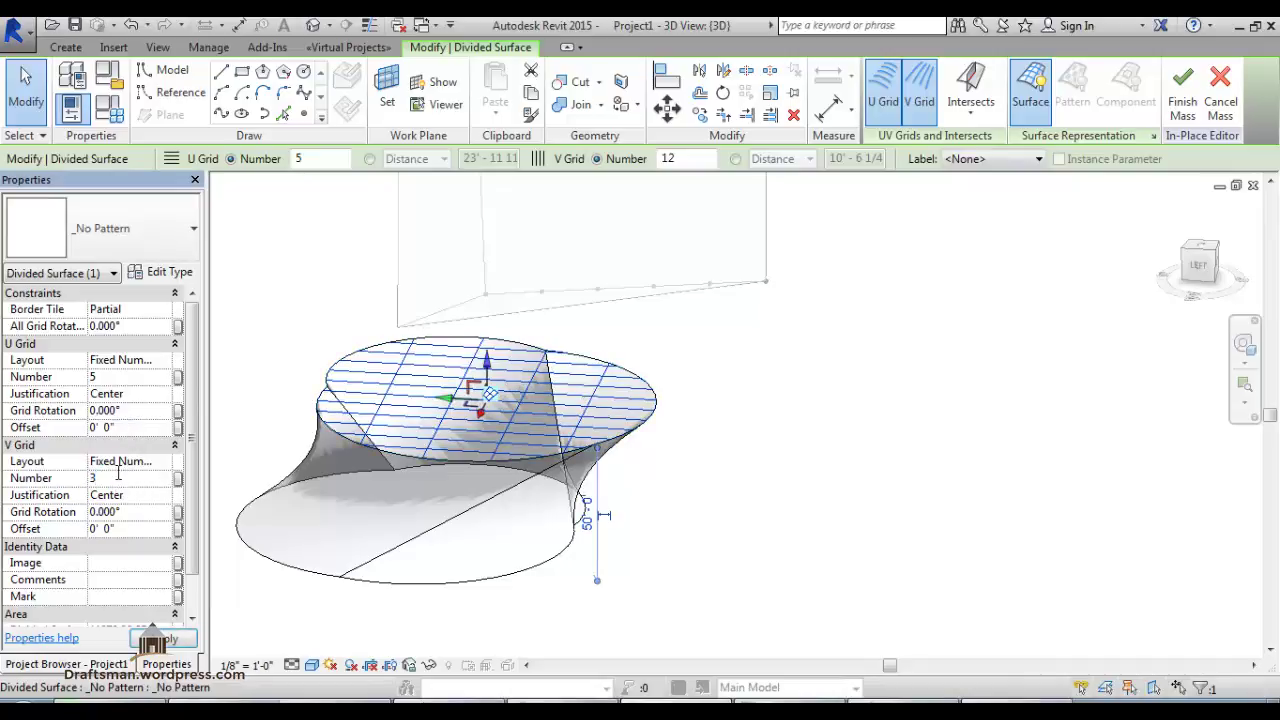
{"action": "key", "text": "Return"}
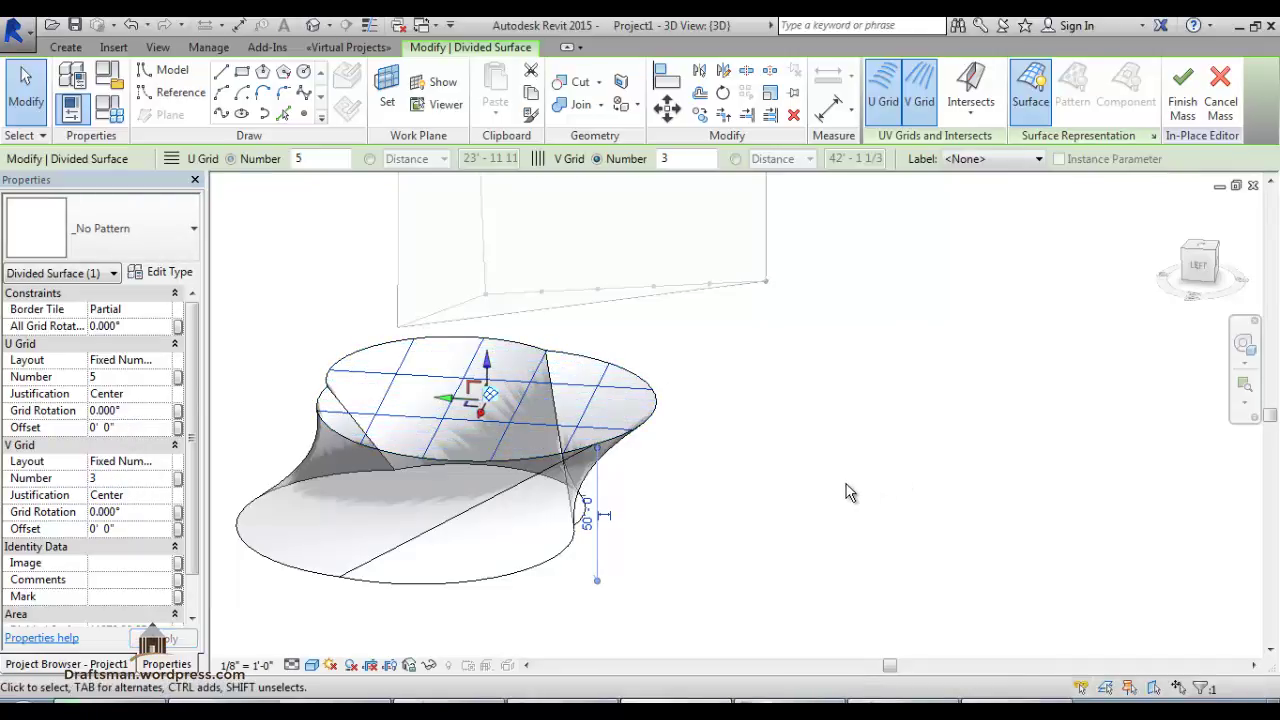
- Check the selection of the twisted form and its divided top surface, then deselect
{"action": "left_click", "coordinate": [846, 498]}
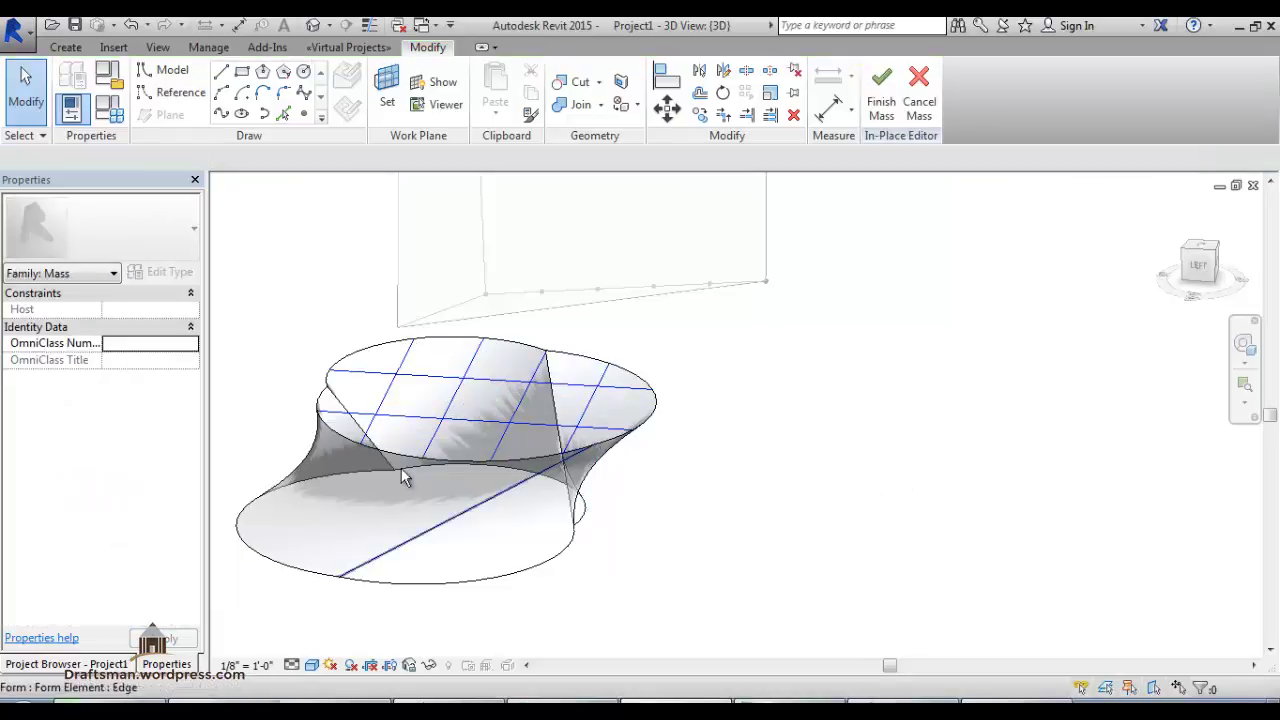
{"action": "left_click", "coordinate": [620, 590]}
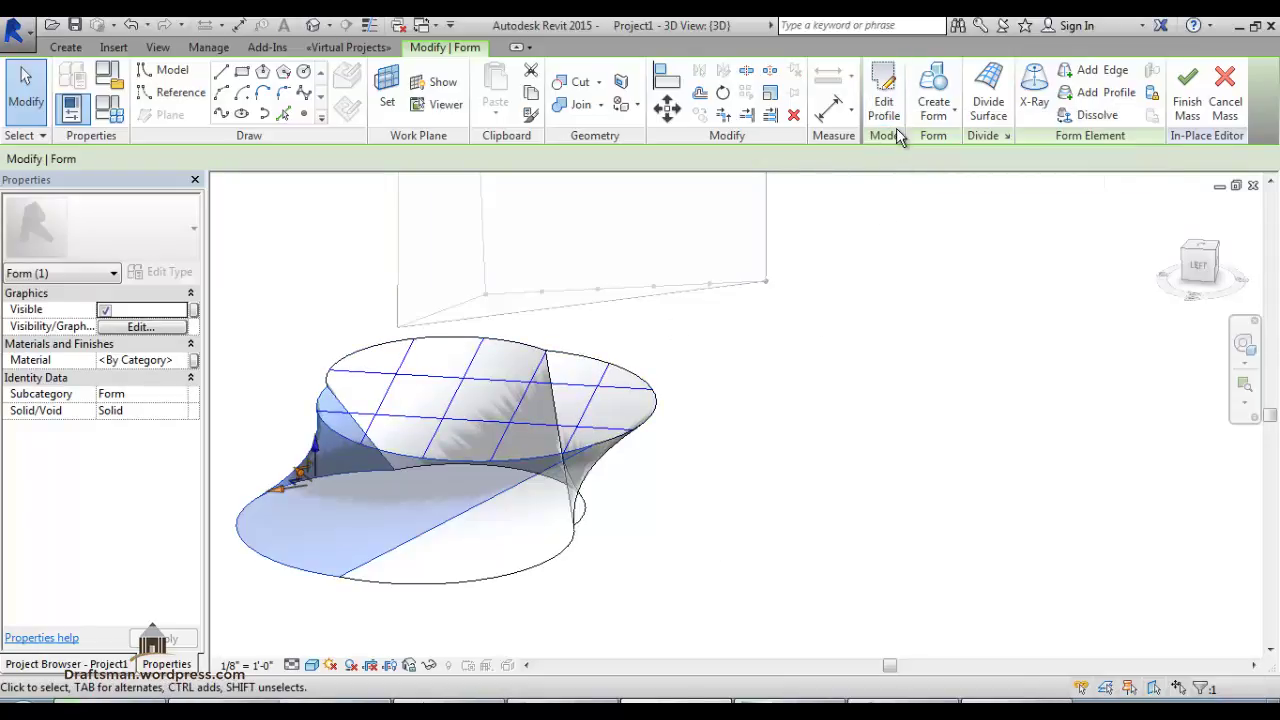
{"action": "left_click", "coordinate": [840, 505]}
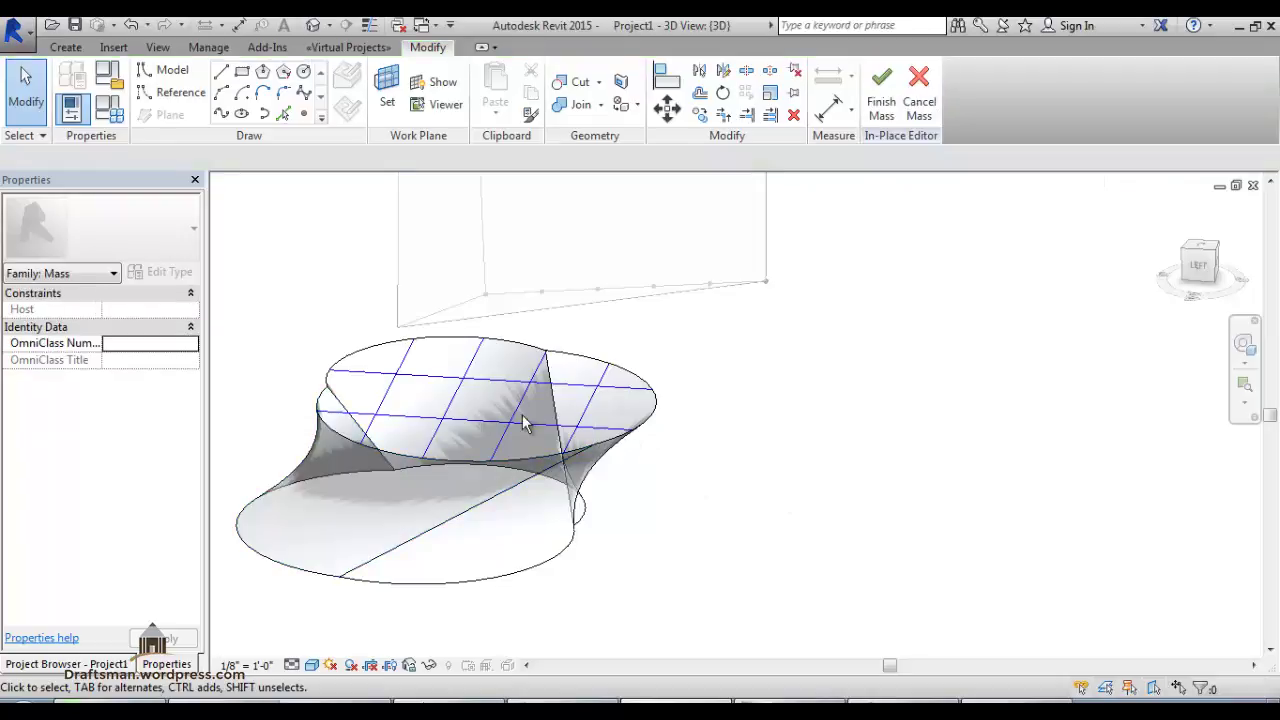
{"action": "left_click", "coordinate": [487, 395]}
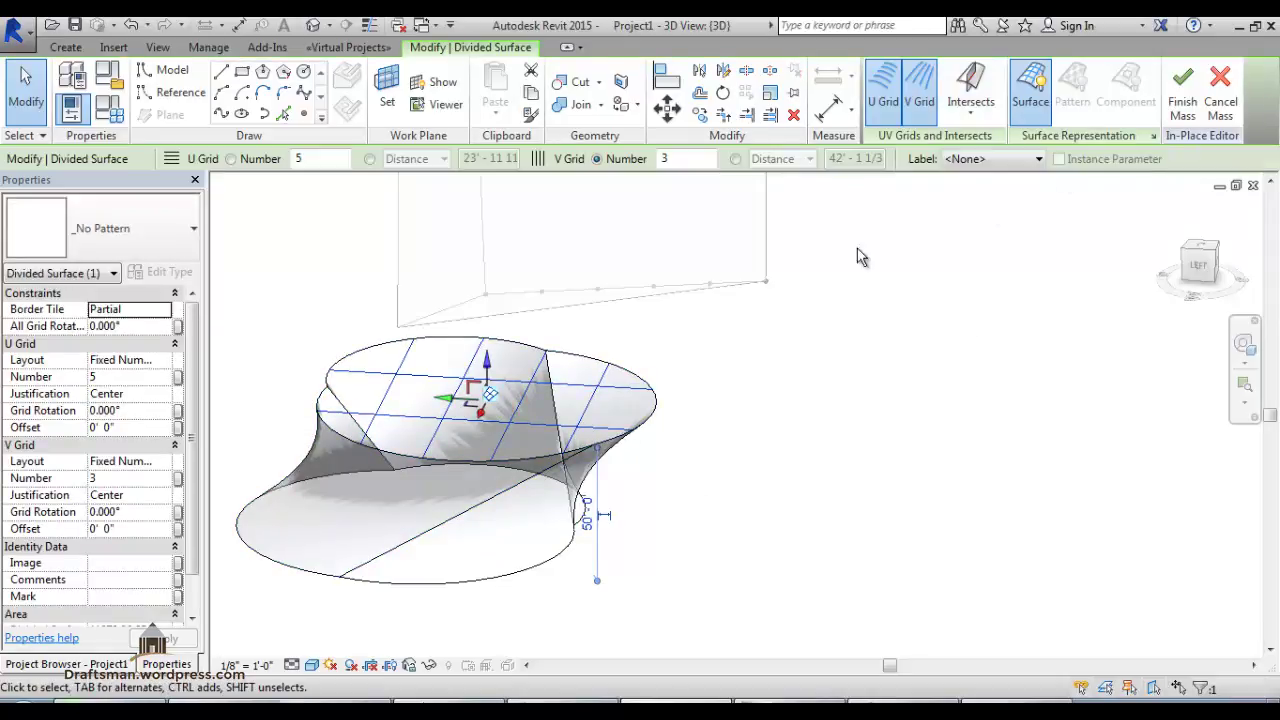
{"action": "left_click", "coordinate": [900, 420]}
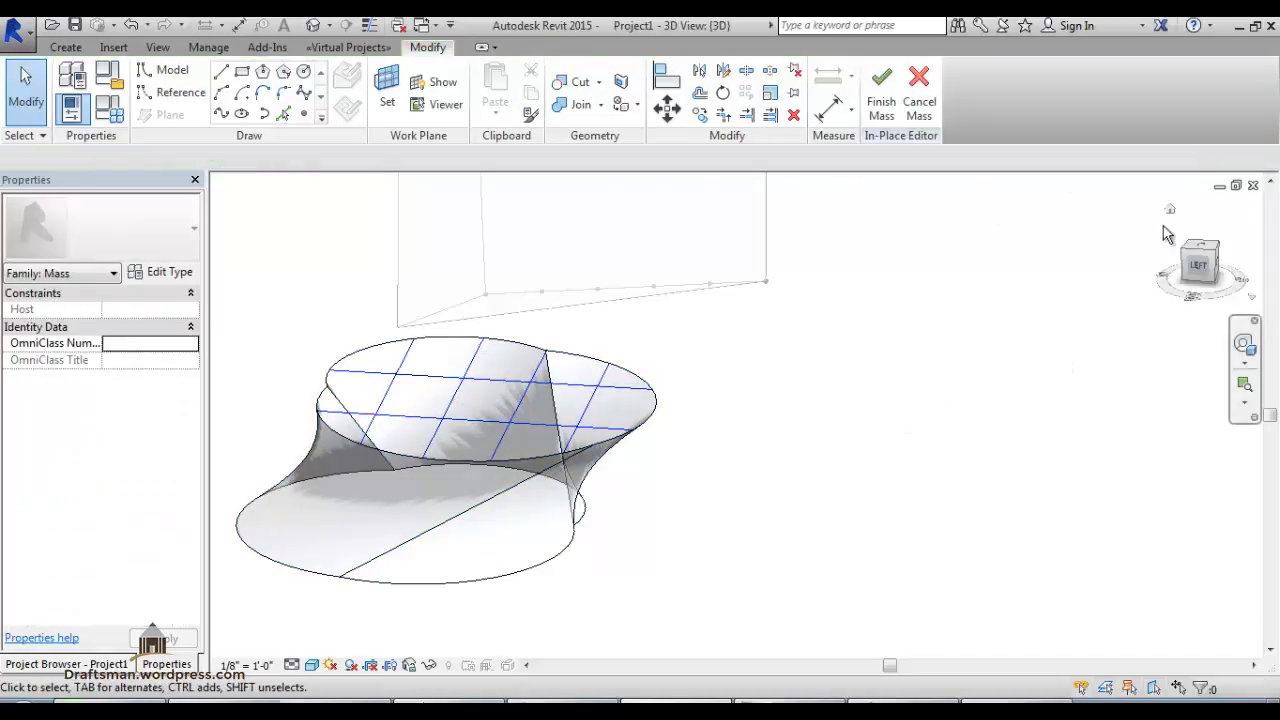
- Finish the mass and place Generic - 8" walls by face on its curved sides
{"action": "left_click", "coordinate": [880, 103]}
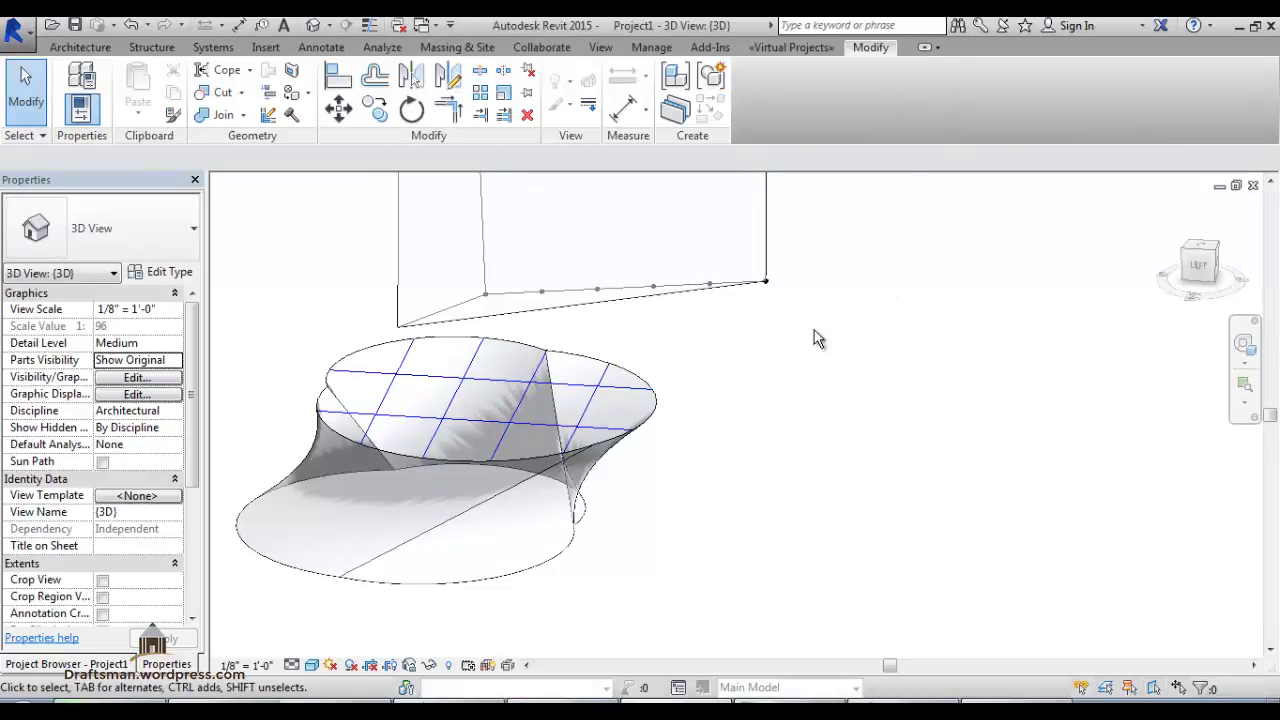
{"action": "left_click", "coordinate": [476, 515]}
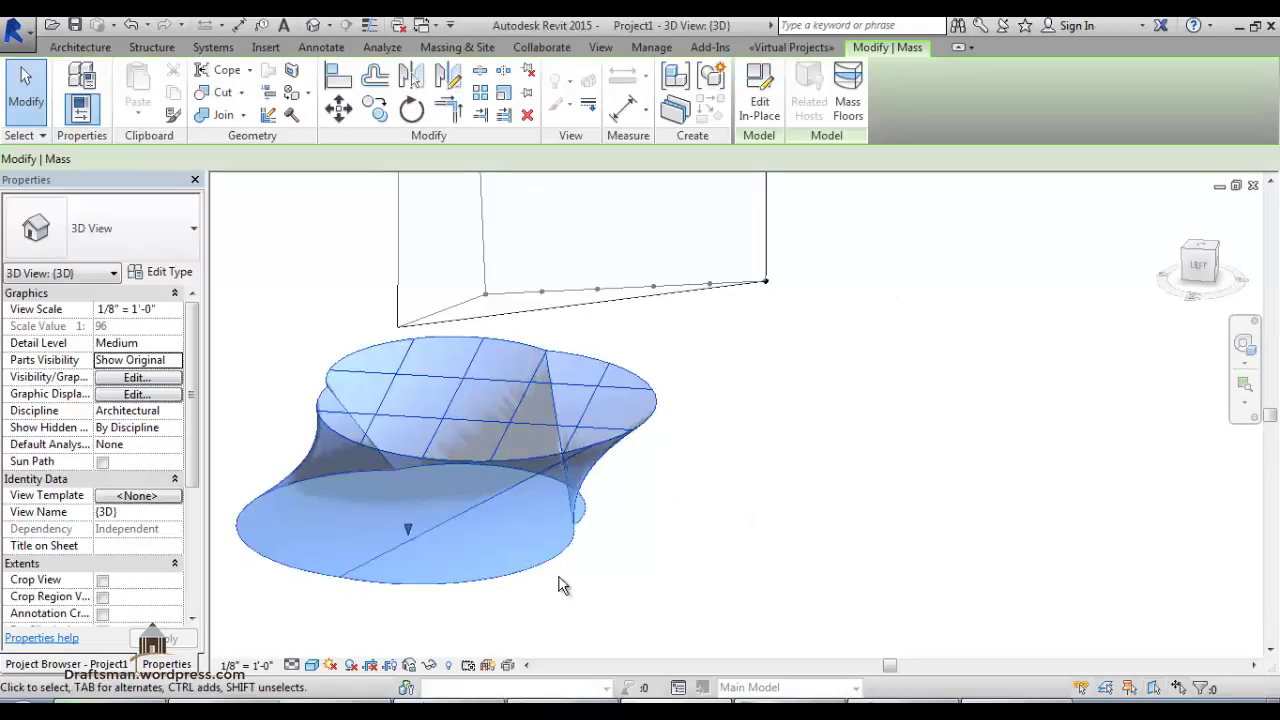
{"action": "left_click", "coordinate": [430, 50]}
{"action": "left_click", "coordinate": [347, 85]}
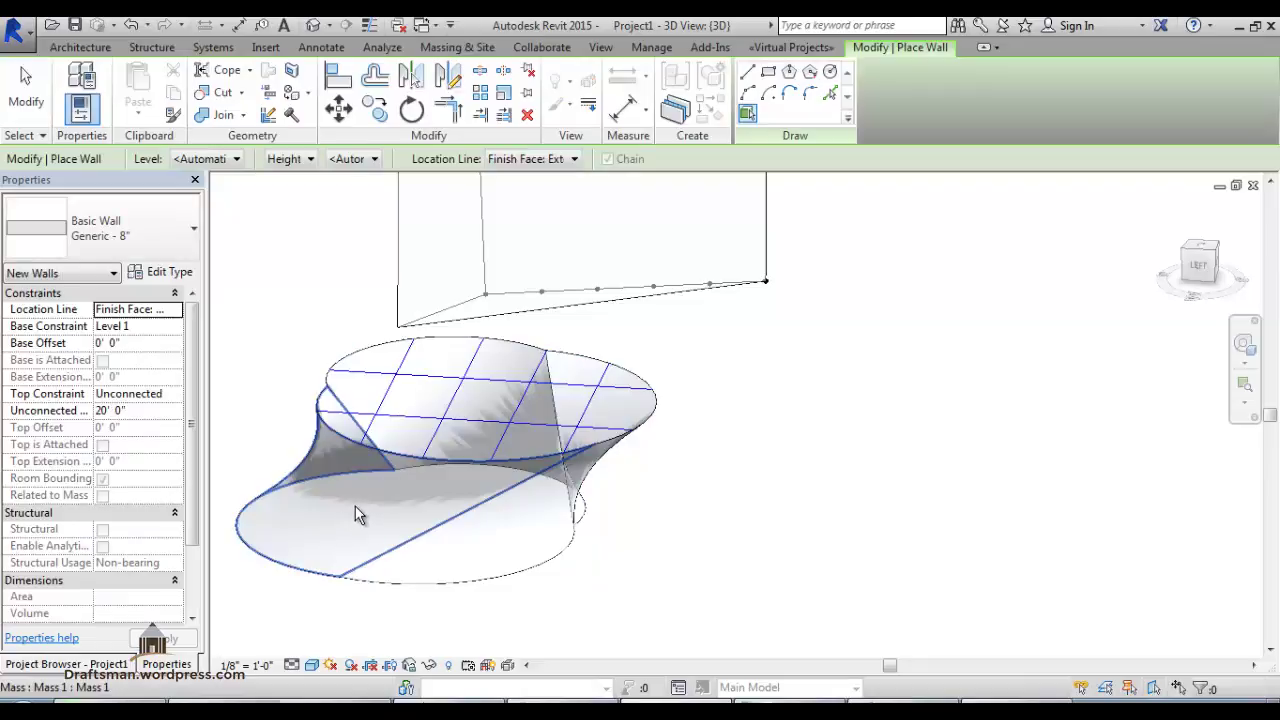
{"action": "left_click", "coordinate": [365, 525]}
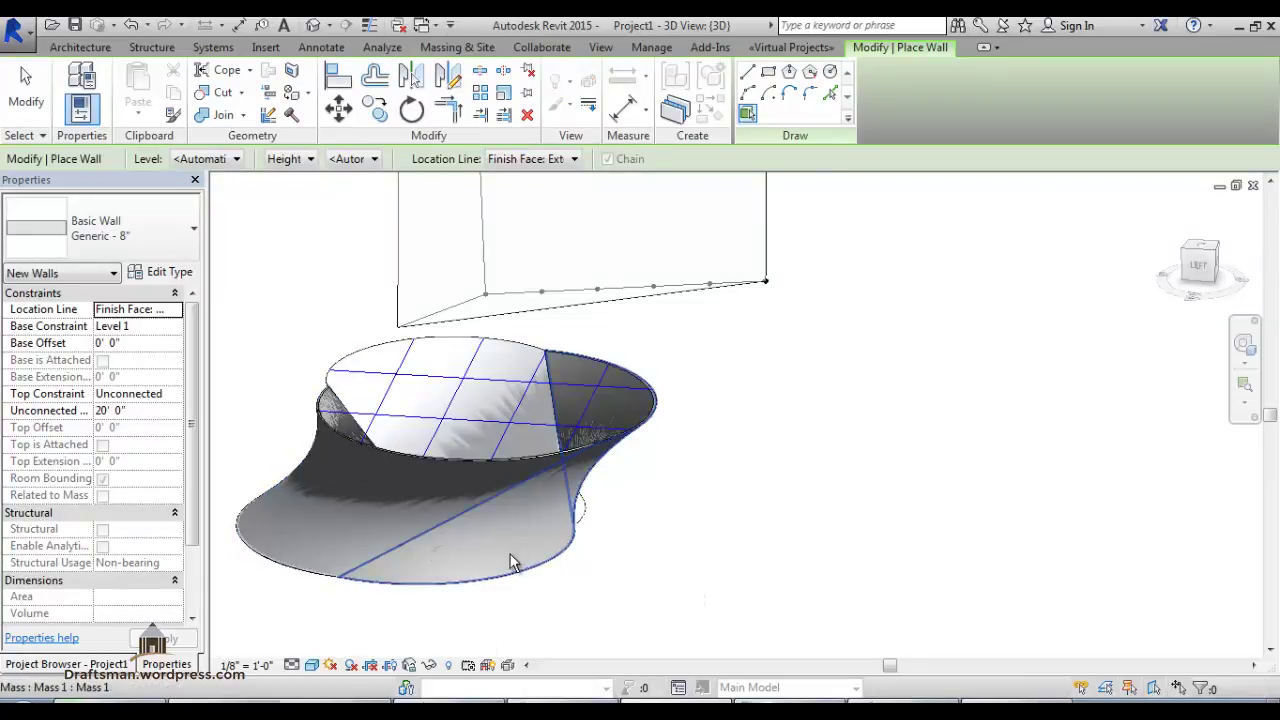
{"action": "mouse_move", "coordinate": [514, 560]}
{"action": "middle_mouse_down", "text": "shift"}
{"action": "mouse_move", "coordinate": [323, 569]}
{"action": "mouse_move", "coordinate": [416, 583]}
{"action": "middle_mouse_up", "text": "shift"}
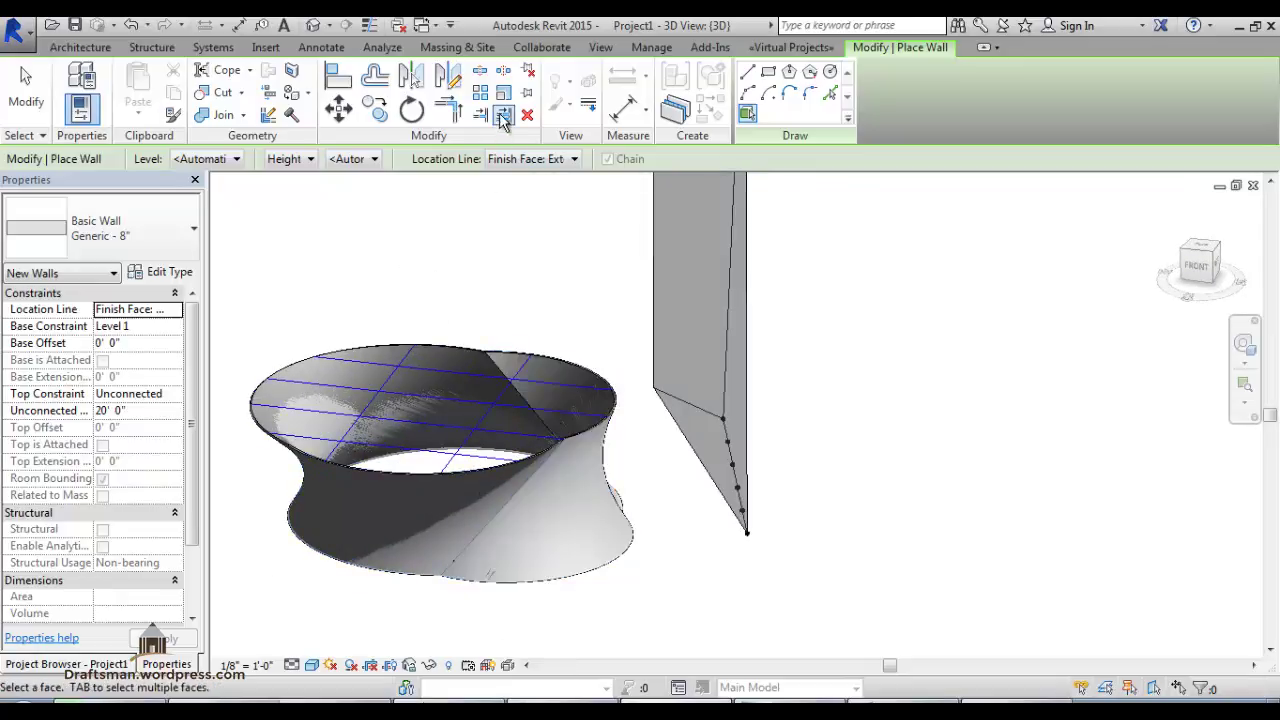
- Create a roof by face on the mass's top face
{"action": "left_click", "coordinate": [440, 47]}
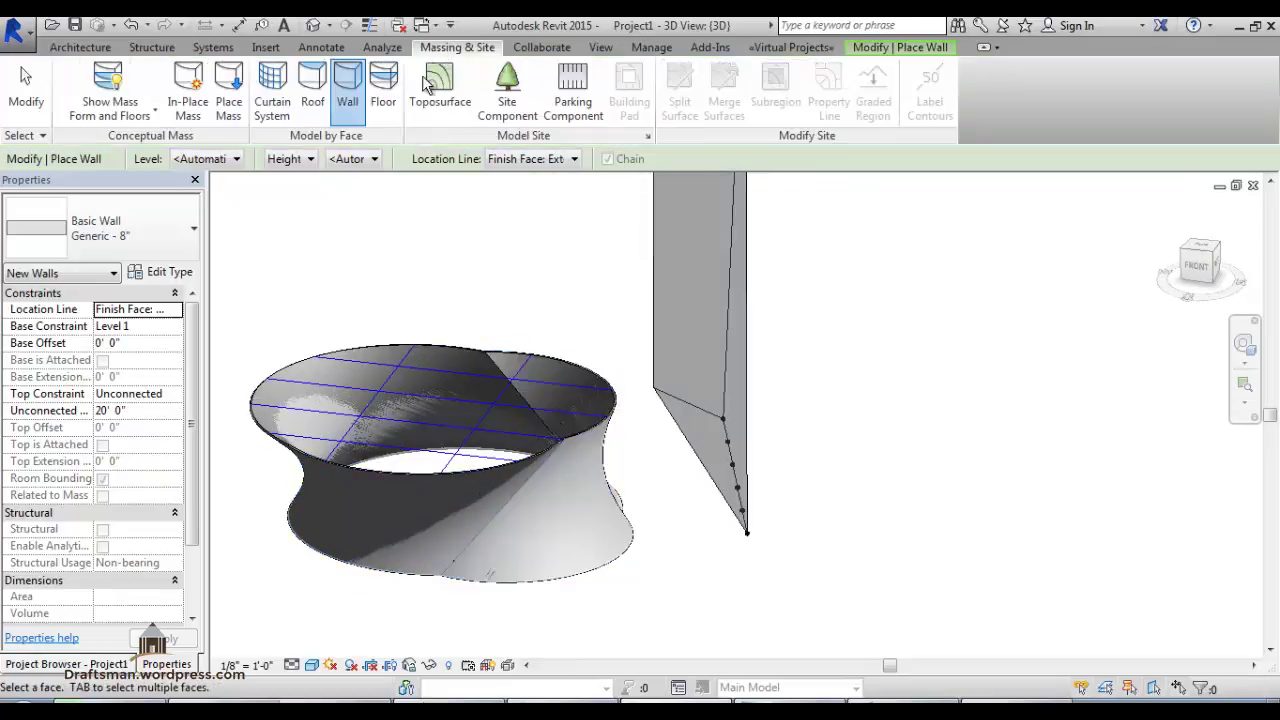
{"action": "left_click", "coordinate": [312, 90]}
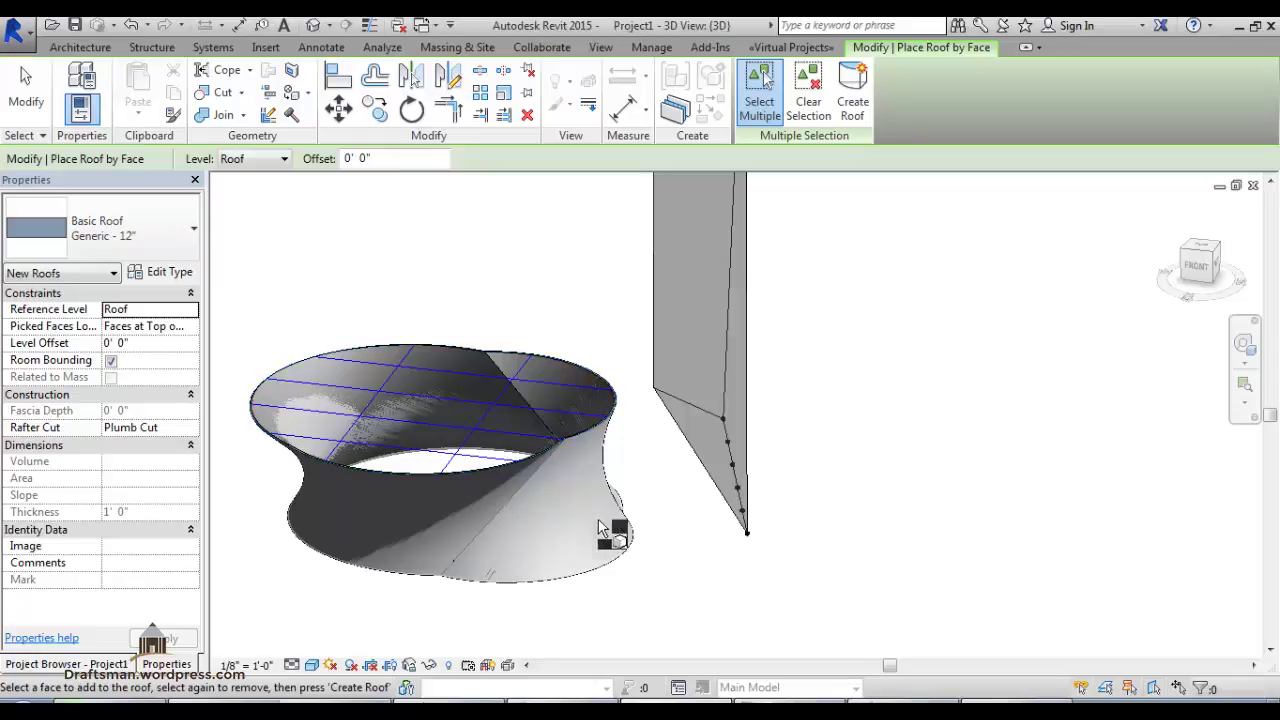
{"action": "left_click", "coordinate": [392, 455]}
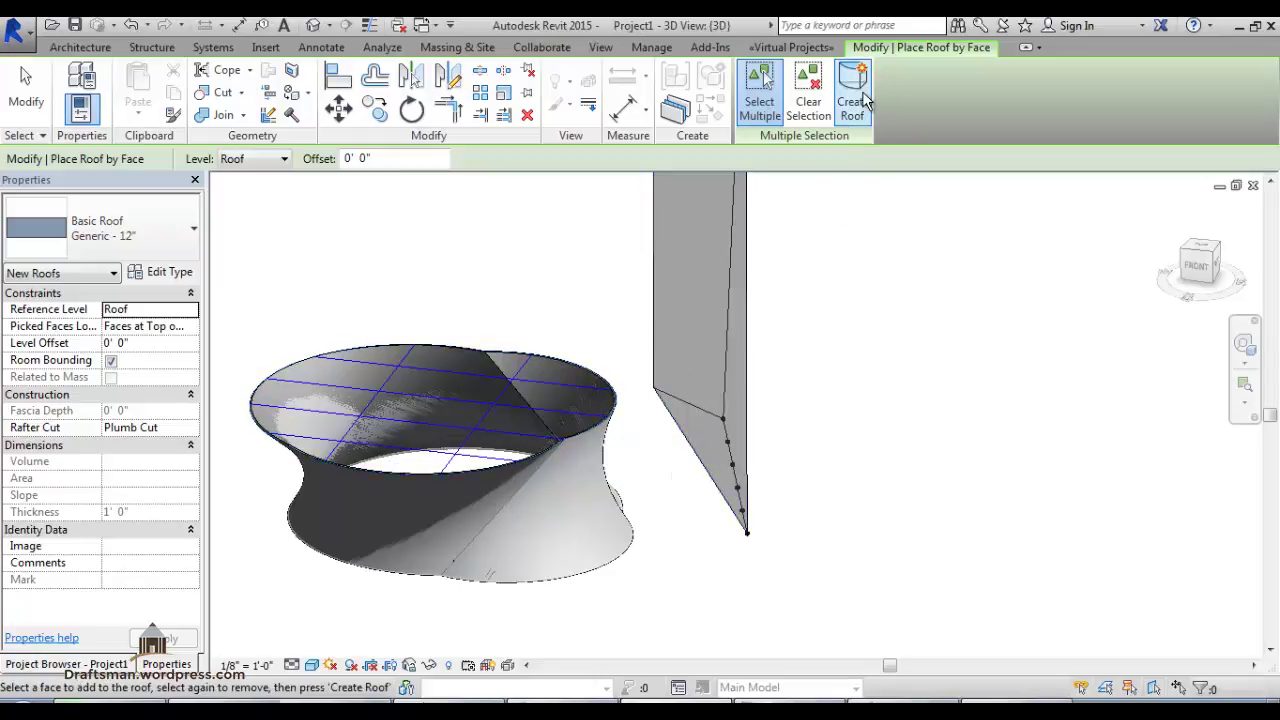
{"action": "left_click", "coordinate": [866, 100]}
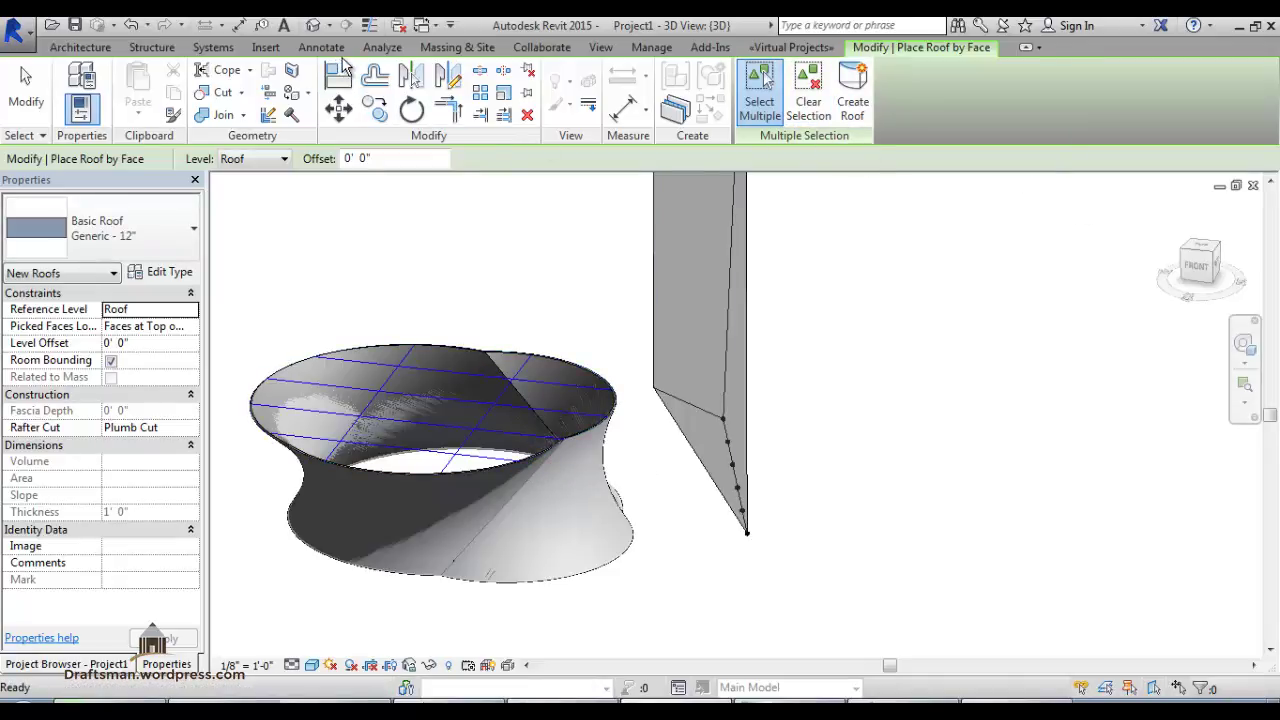
- Window-select all the twisted mass's floors and create floors by face on them
{"action": "left_click", "coordinate": [447, 47]}
{"action": "left_click", "coordinate": [383, 92]}
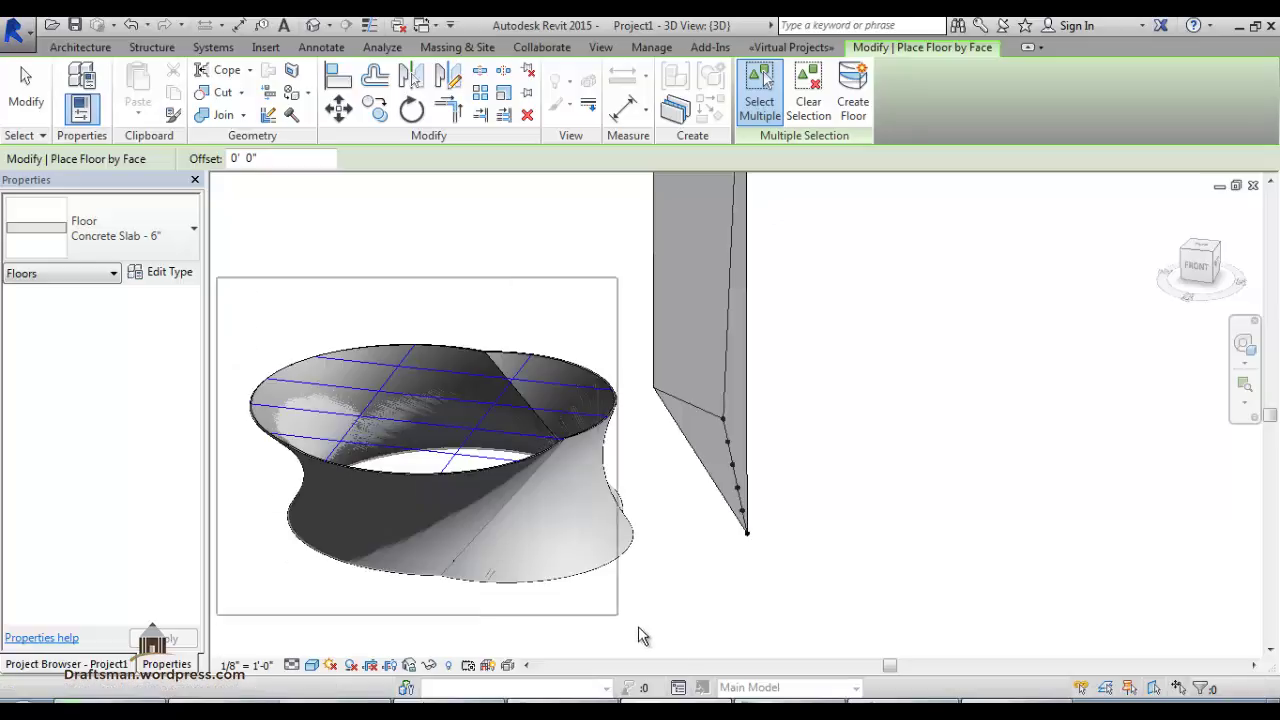
{"action": "left_click_drag", "start_coordinate": [218, 284], "coordinate": [638, 626]}
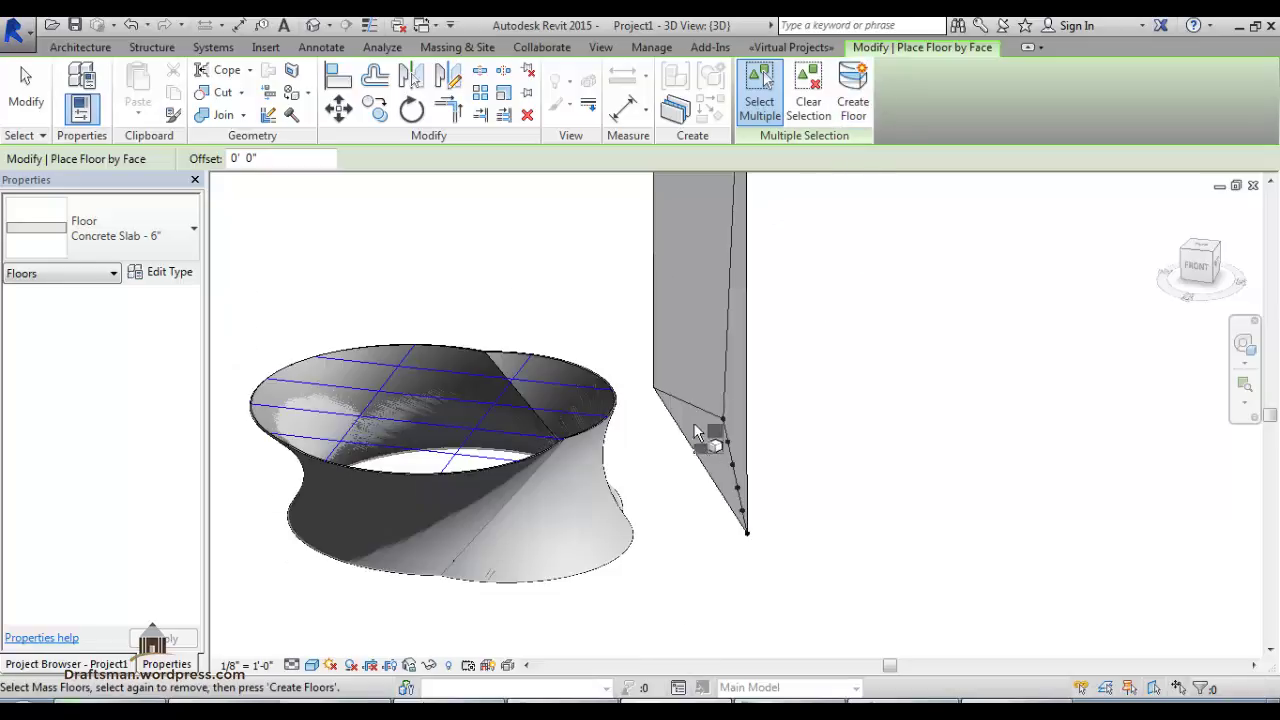
{"action": "left_click", "coordinate": [852, 95]}
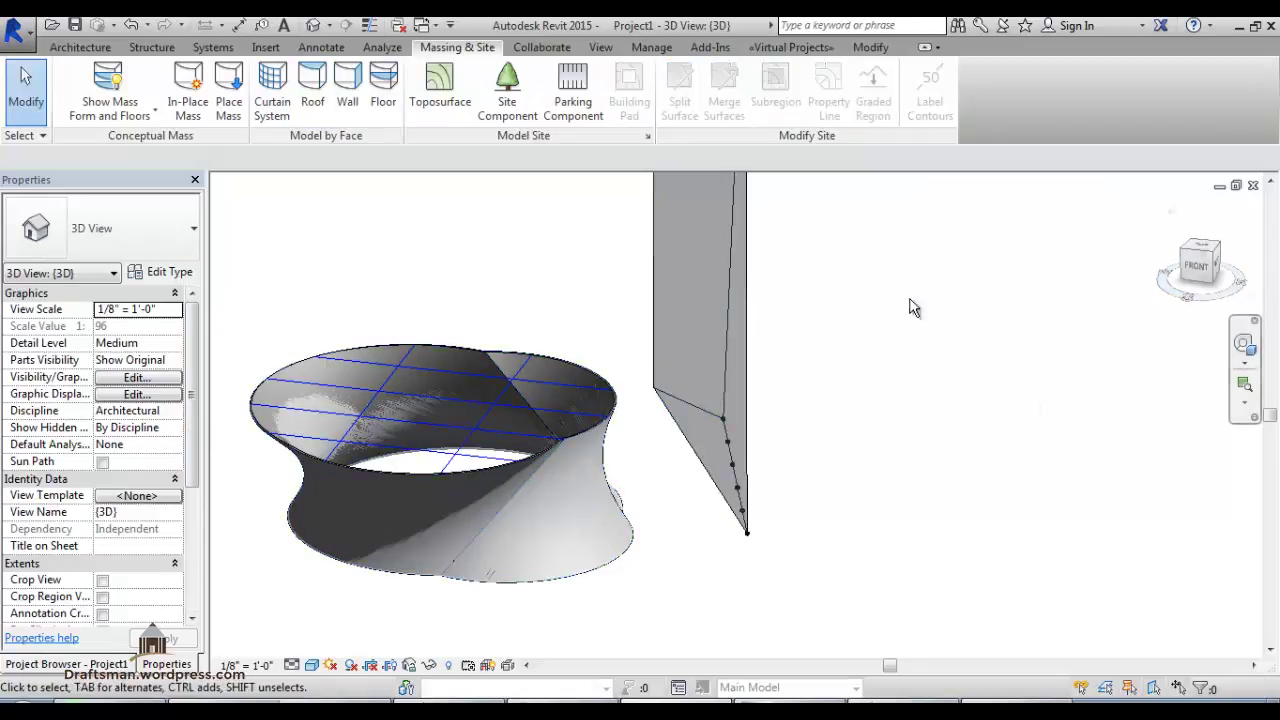
{"action": "mouse_move", "coordinate": [1200, 266]}
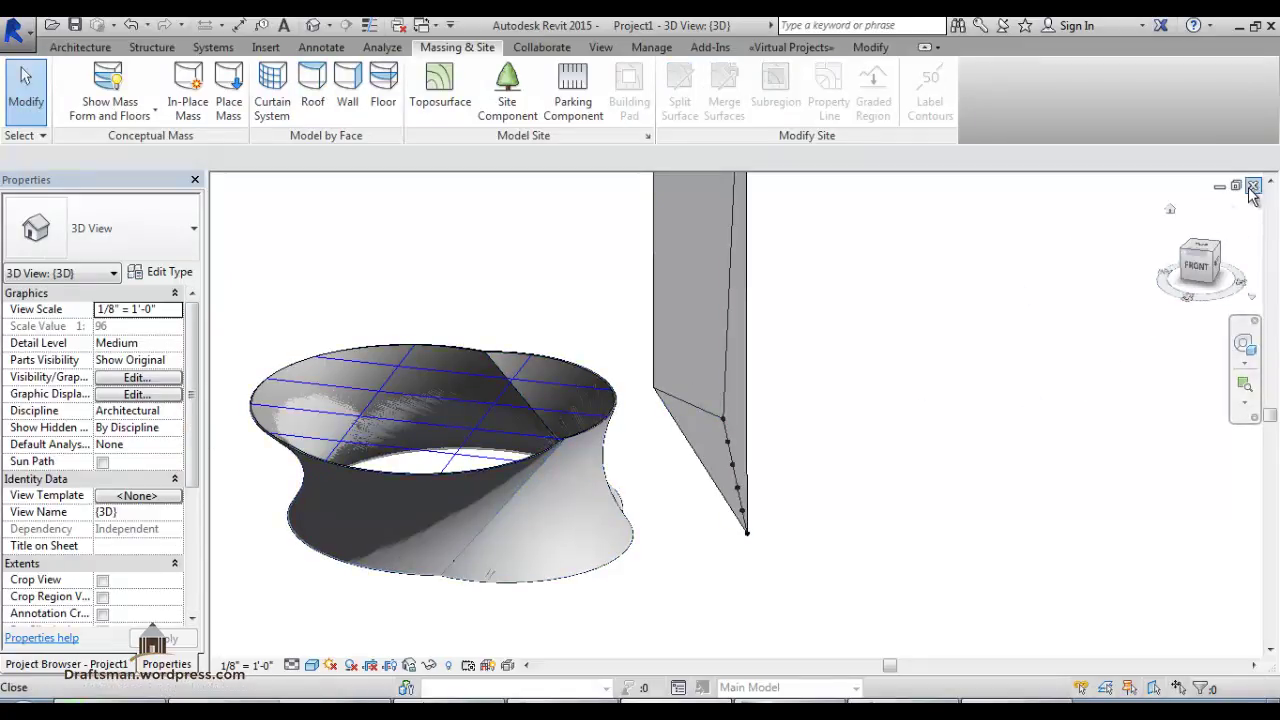
- Return to the plan, shift it to make room on the left, and start in-place mass 'Mass 3'
{"action": "left_click", "coordinate": [1253, 185]}
{"action": "scroll", "coordinate": [606, 424], "scroll_direction": "down", "scroll_amount": 1}
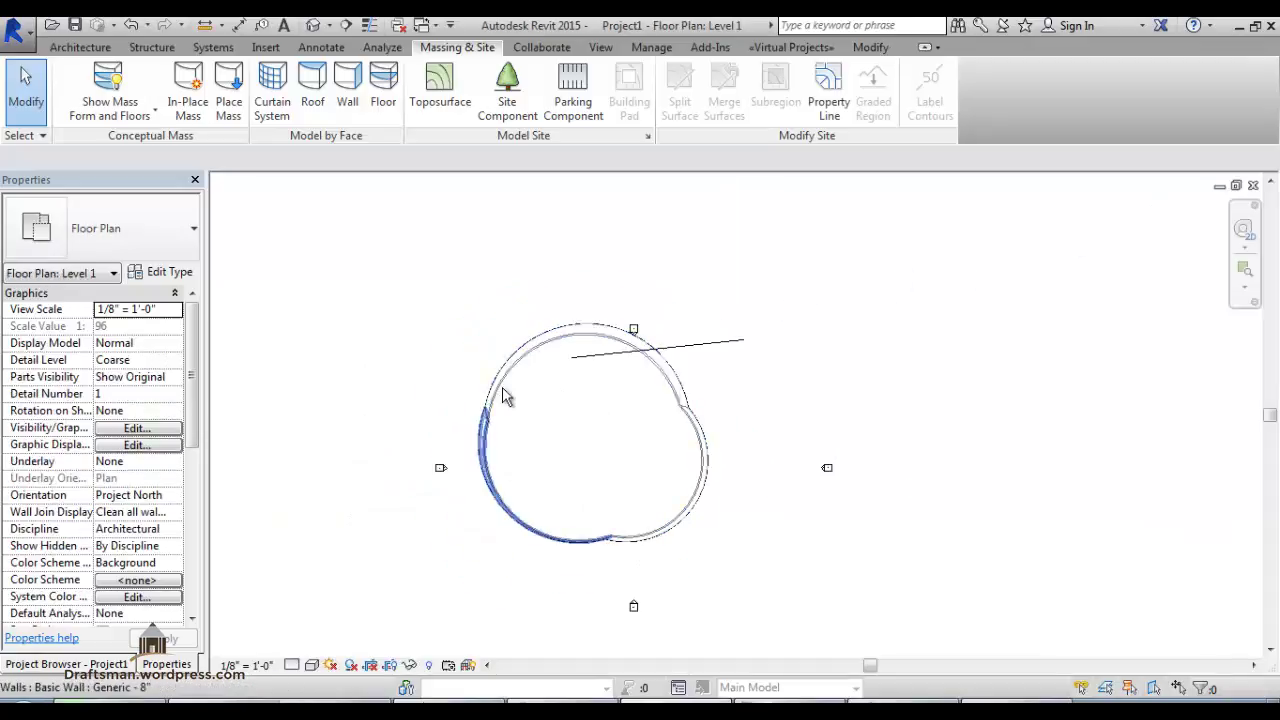
{"action": "middle_click_drag", "start_coordinate": [531, 340], "coordinate": [654, 378]}
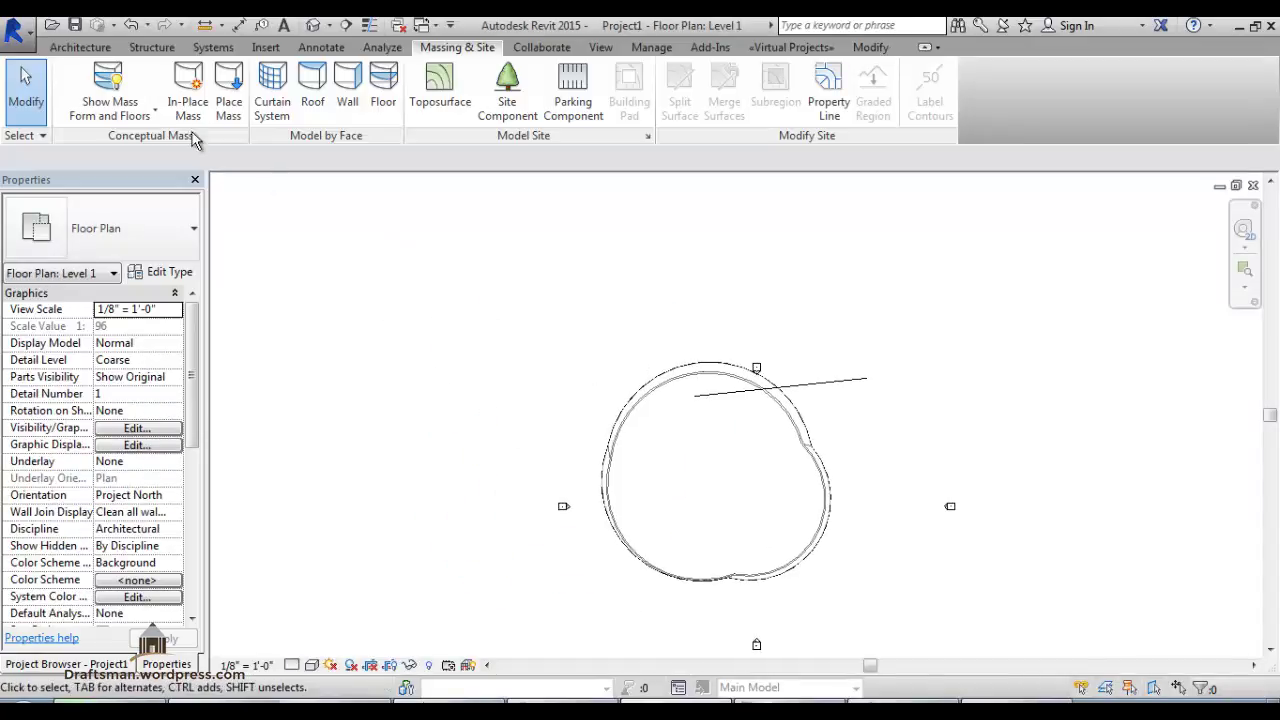
{"action": "left_click", "coordinate": [188, 90]}
{"action": "left_click", "coordinate": [625, 397]}
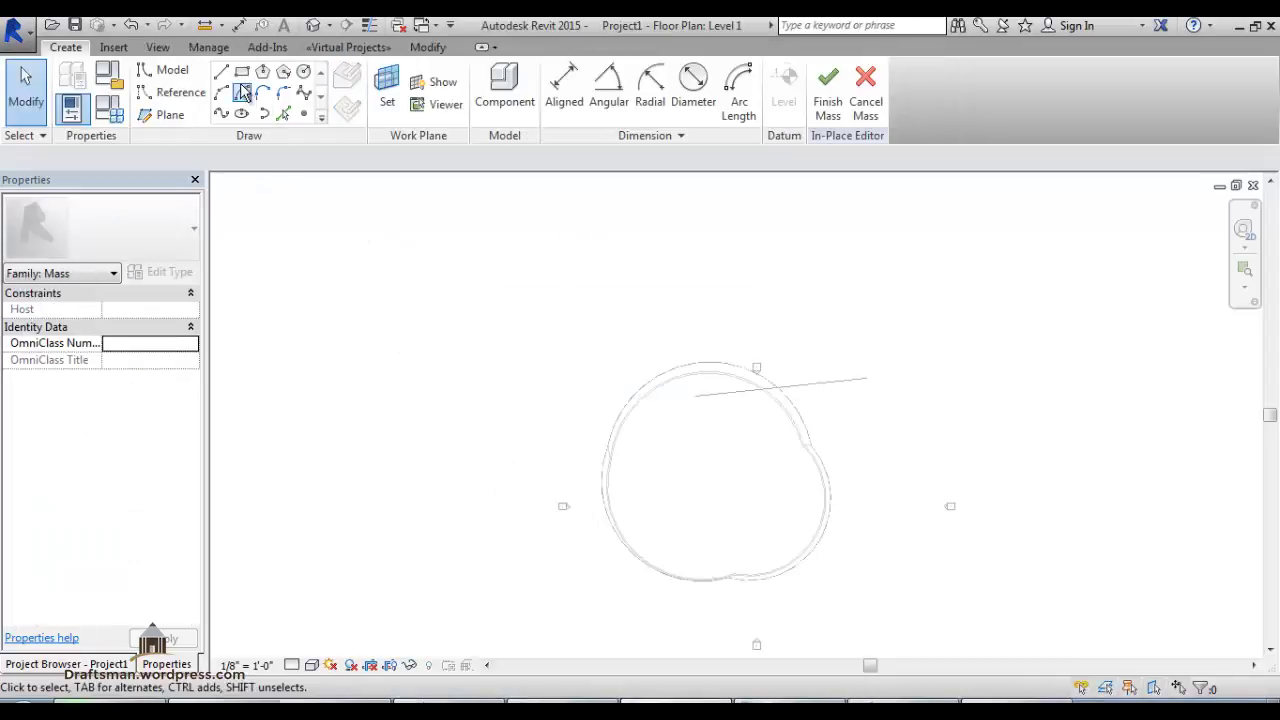
- Draw a closed loop of three Start-End-Radius arcs on Level 1
{"action": "left_click", "coordinate": [224, 90]}
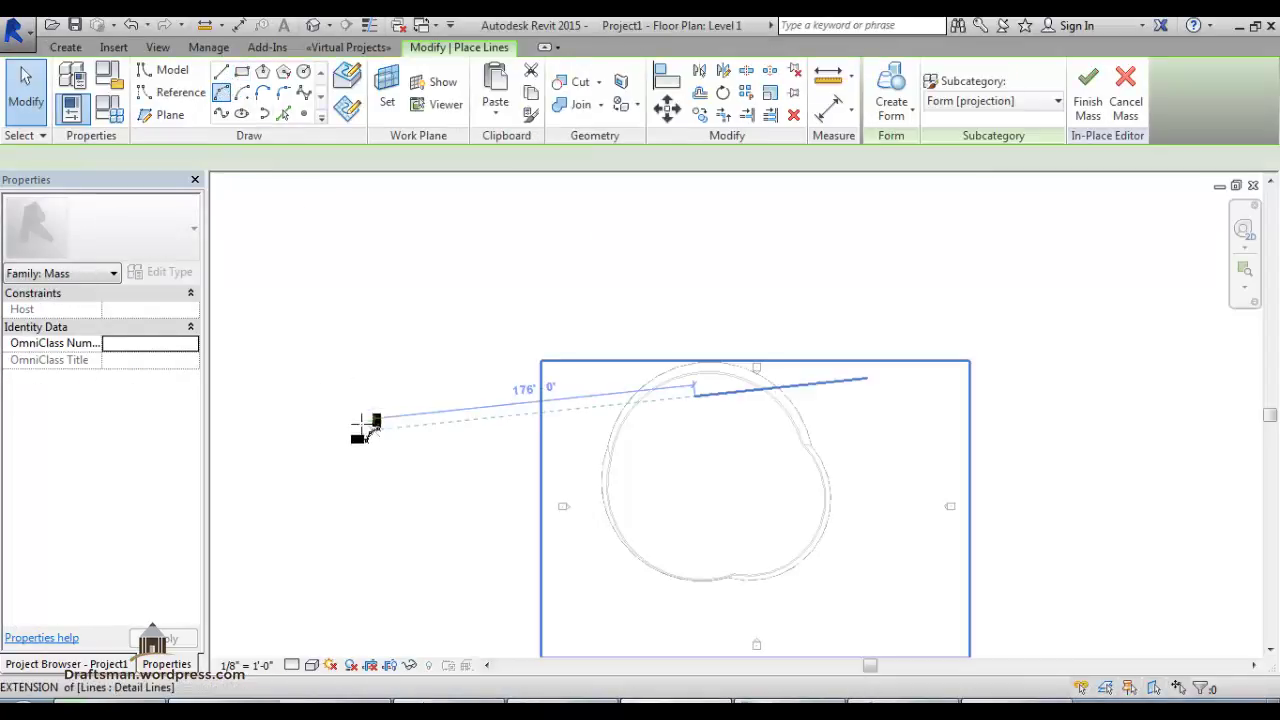
{"action": "left_click", "coordinate": [305, 327]}
{"action": "left_click", "coordinate": [408, 537]}
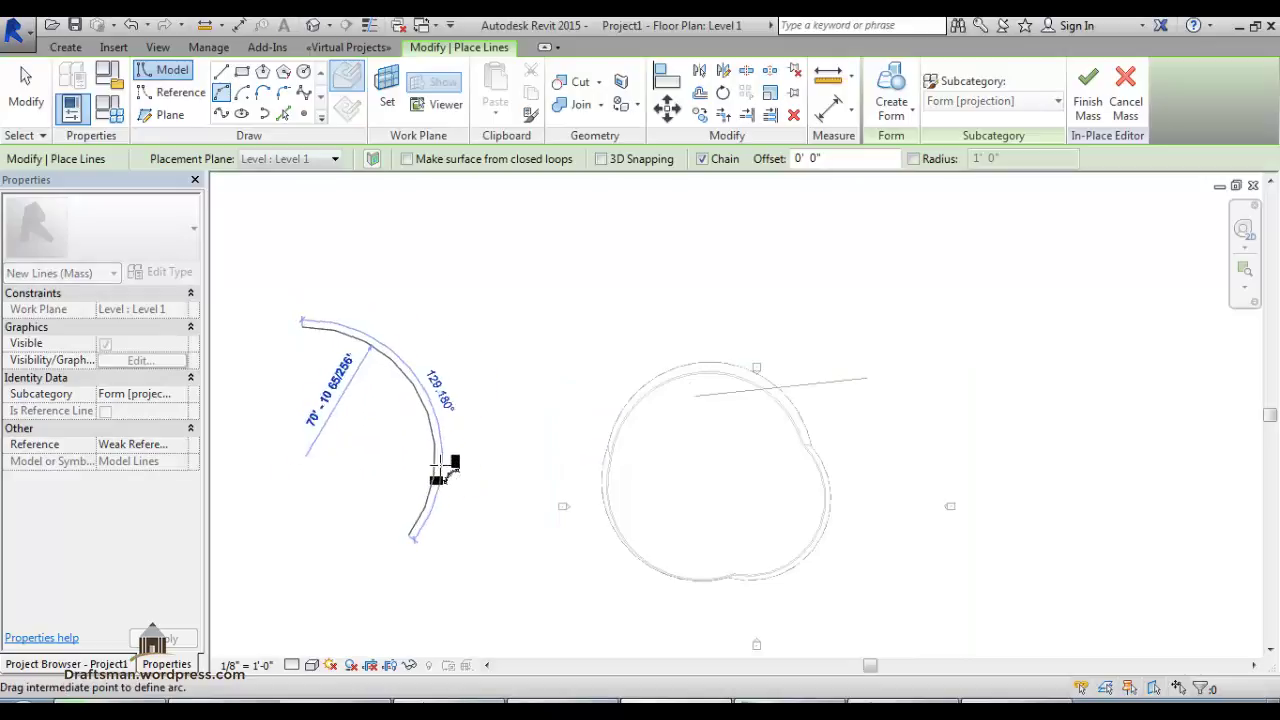
{"action": "left_click", "coordinate": [448, 466]}
{"action": "left_click", "coordinate": [250, 549]}
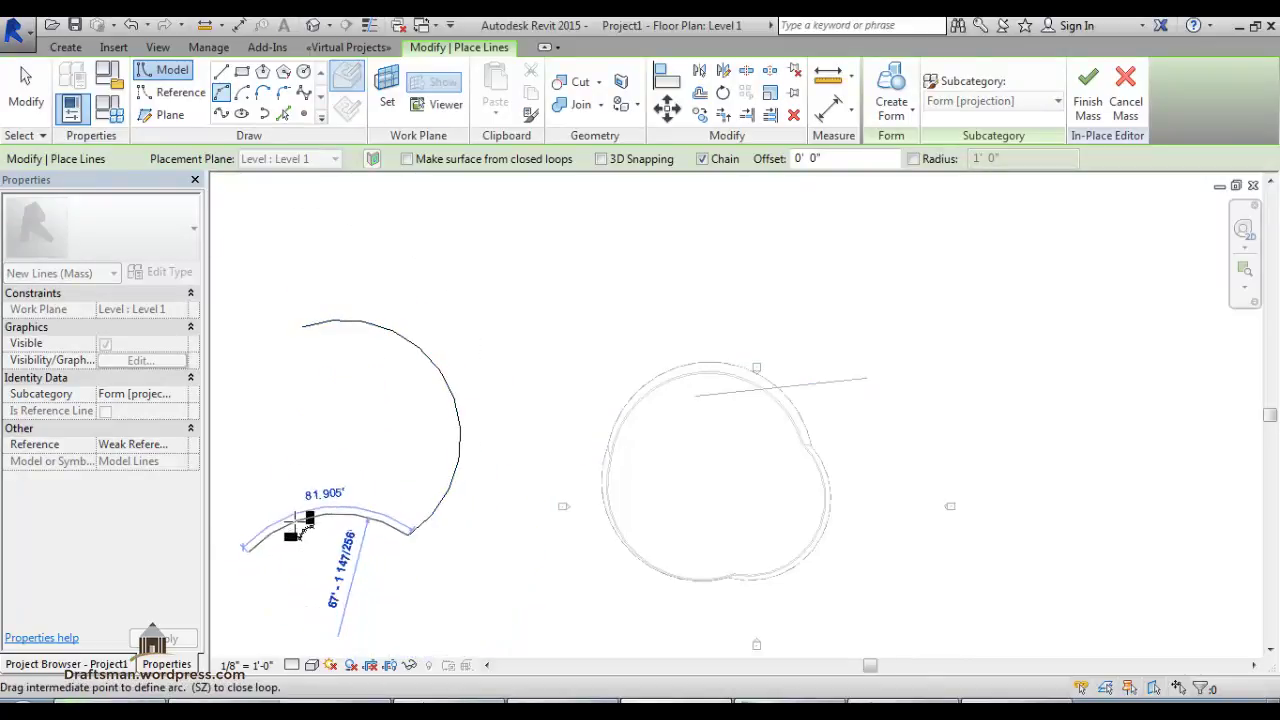
{"action": "left_click", "coordinate": [337, 430]}
{"action": "left_click", "coordinate": [306, 322]}
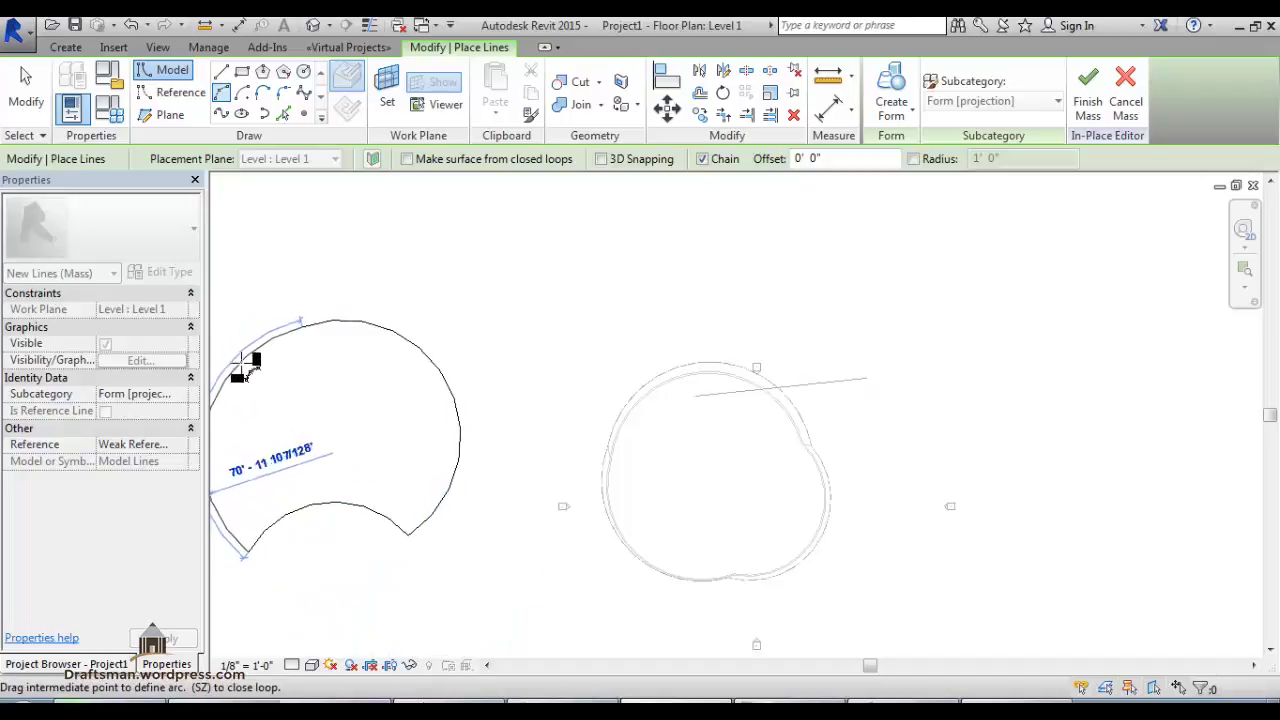
{"action": "left_click", "coordinate": [265, 372]}
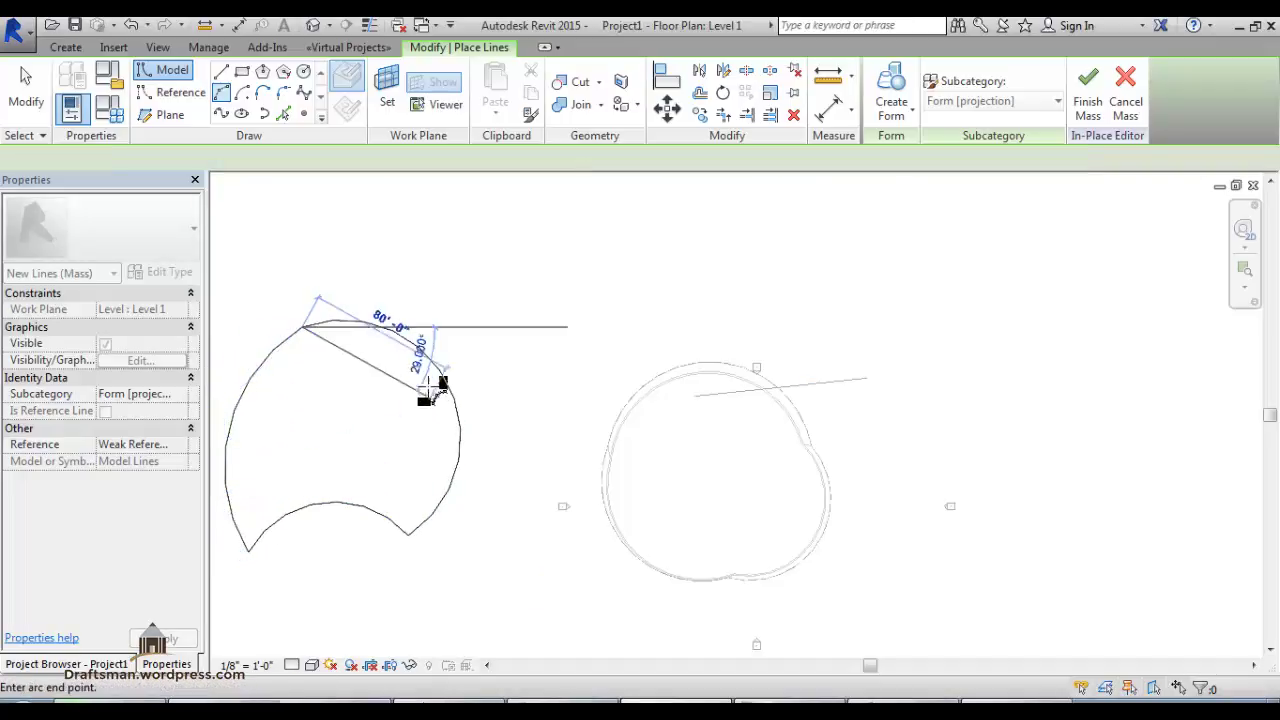
{"action": "right_click", "coordinate": [331, 245]}
{"action": "left_click", "coordinate": [375, 257]}
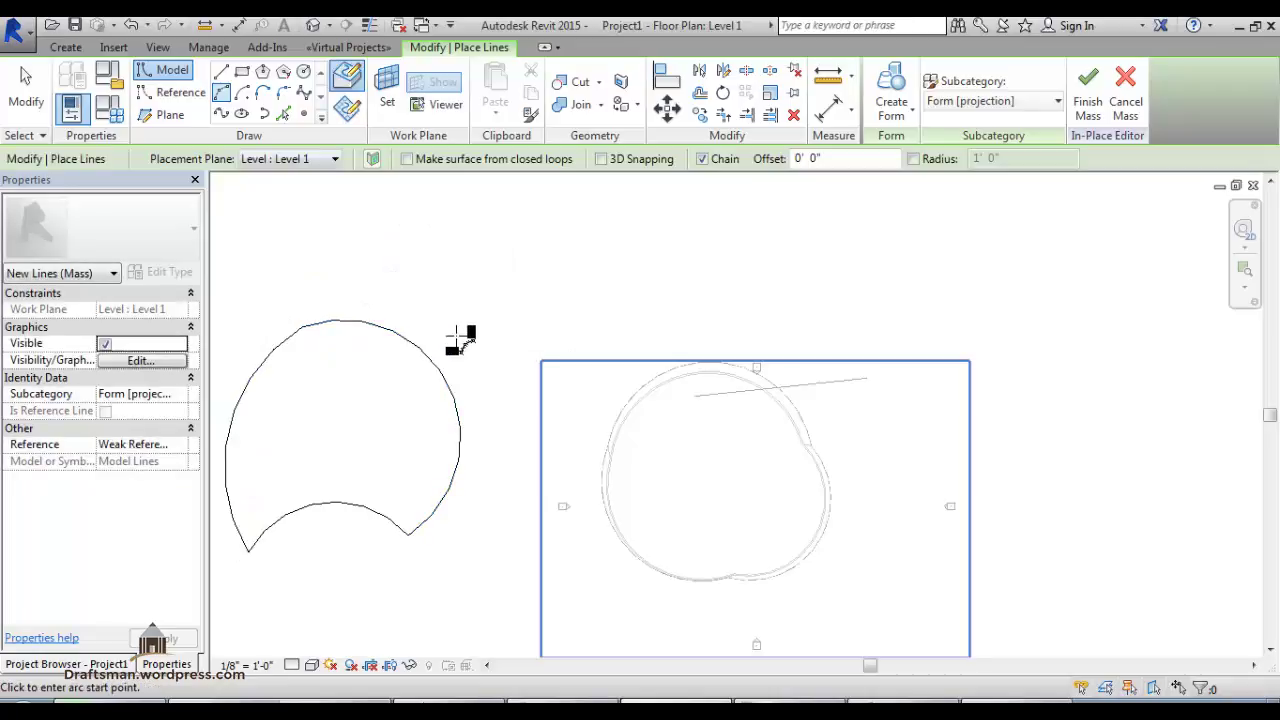
{"action": "key", "text": "Escape"}
- Copy the three-arc profile and paste it aligned to Level 04 - T.O. Fnd. Wall
{"action": "left_click", "coordinate": [449, 380]}
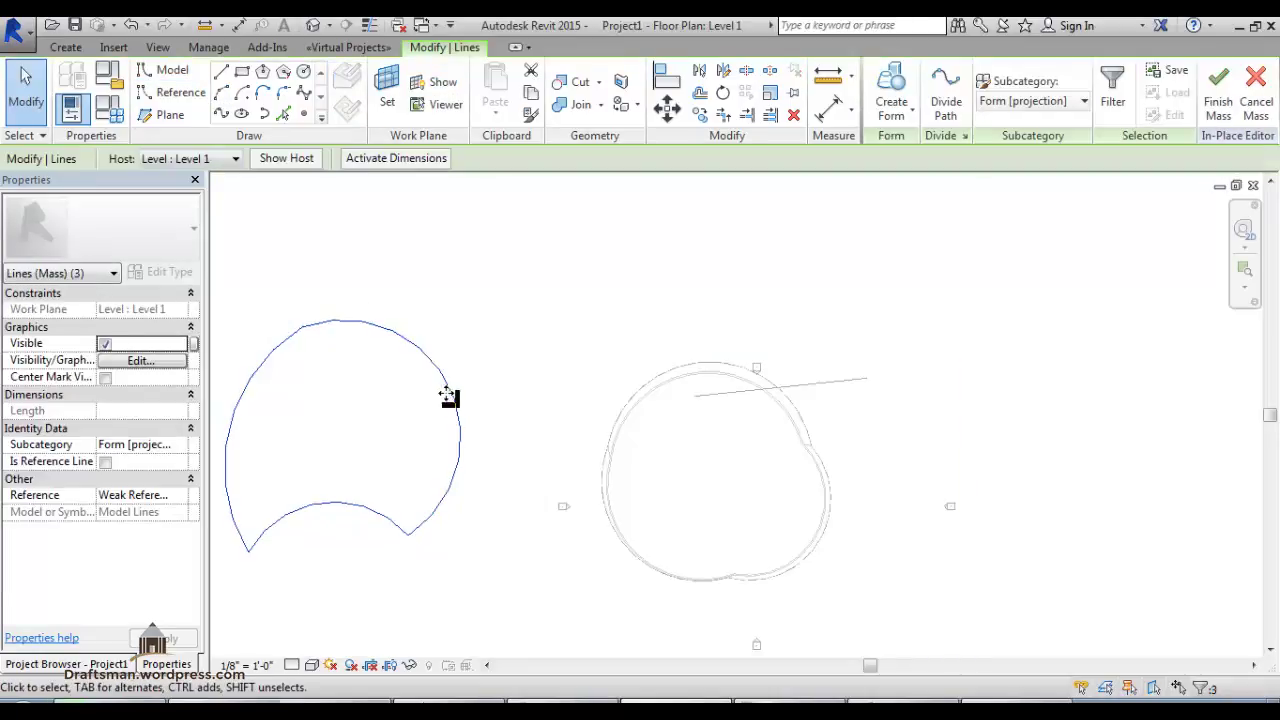
{"action": "mouse_move", "coordinate": [448, 393]}
{"action": "left_mouse_down"}
{"action": "mouse_move", "coordinate": [437, 398]}
{"action": "mouse_move", "coordinate": [485, 395]}
{"action": "left_mouse_up"}
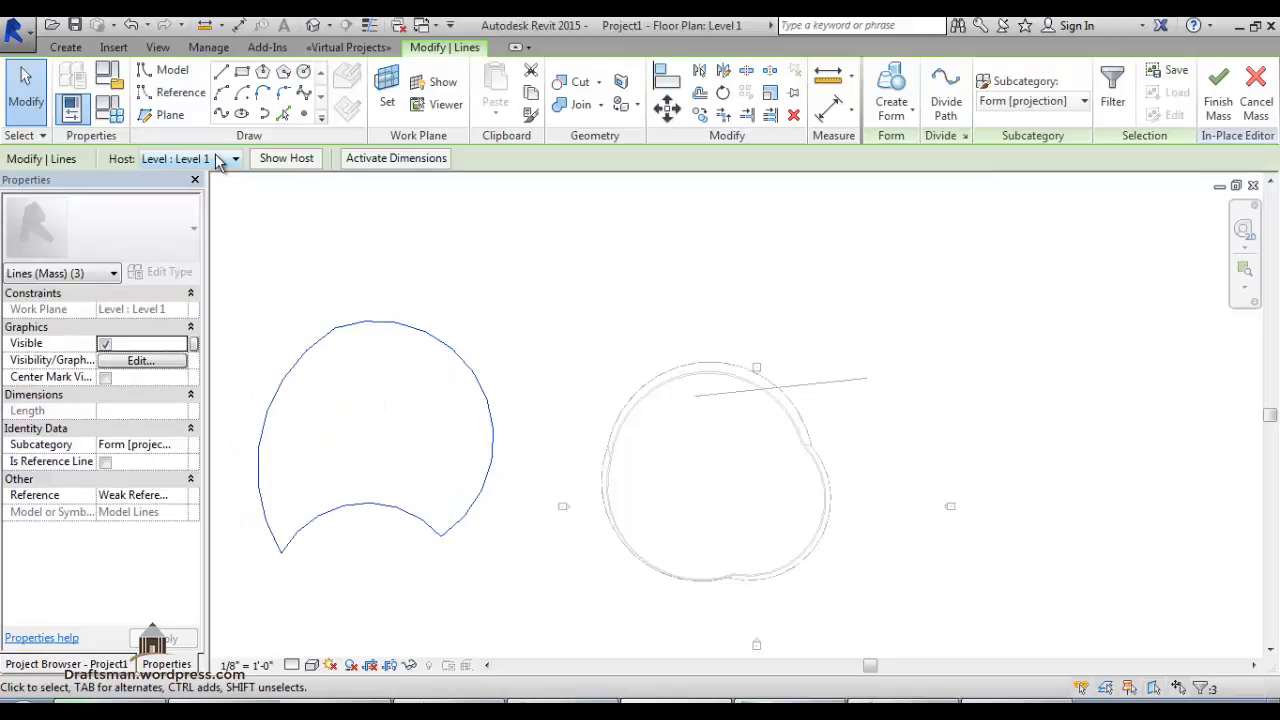
{"action": "left_click", "coordinate": [532, 93]}
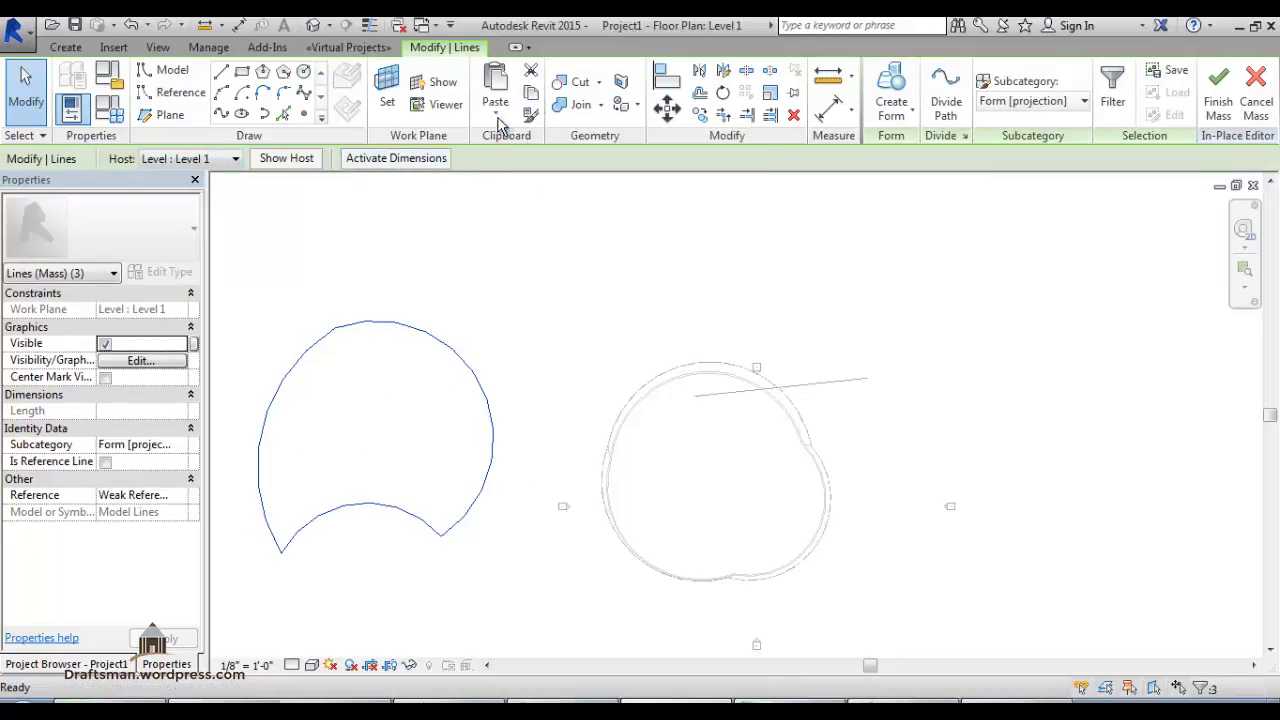
{"action": "left_click", "coordinate": [495, 112]}
{"action": "left_click", "coordinate": [535, 190]}
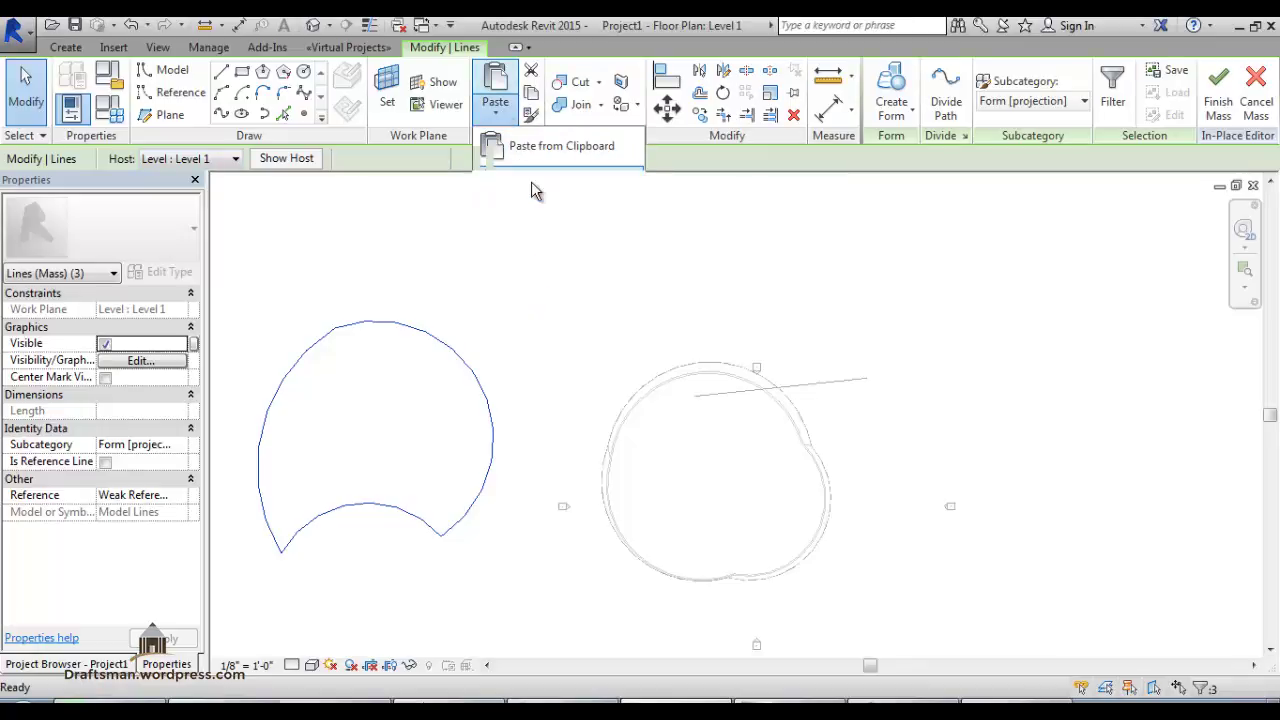
{"action": "left_click", "coordinate": [578, 299]}
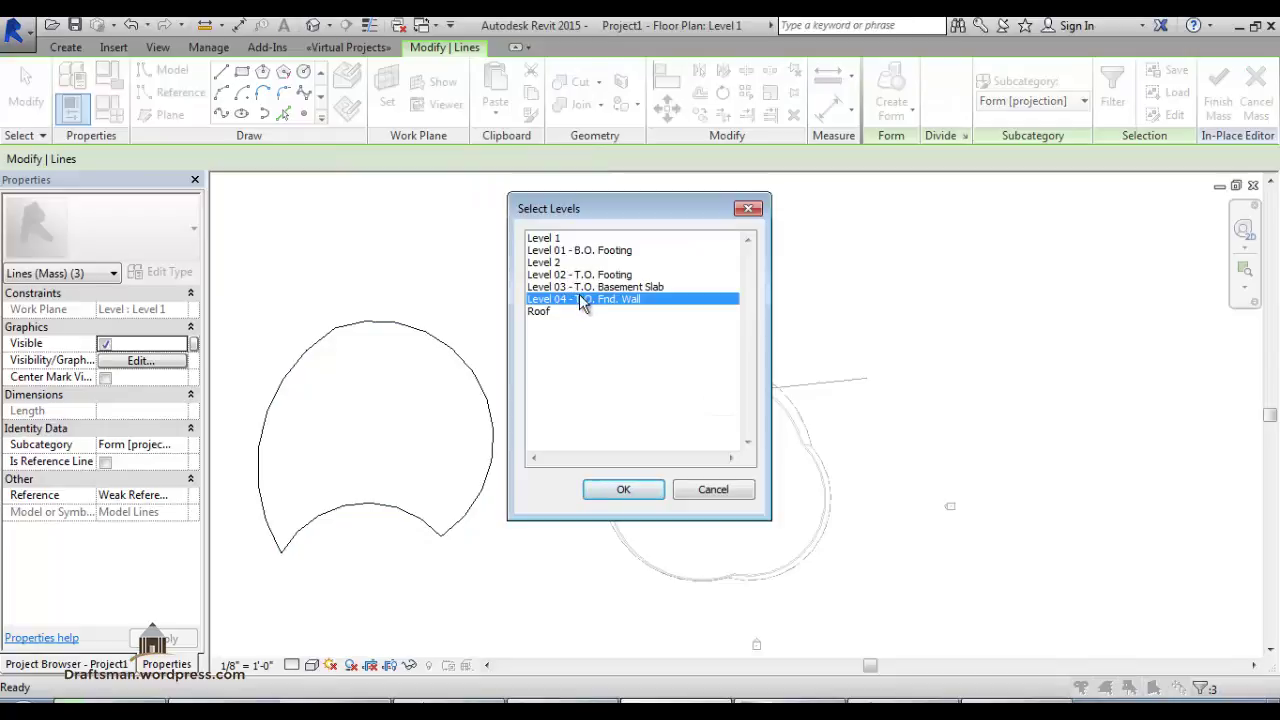
{"action": "left_click", "coordinate": [598, 492]}
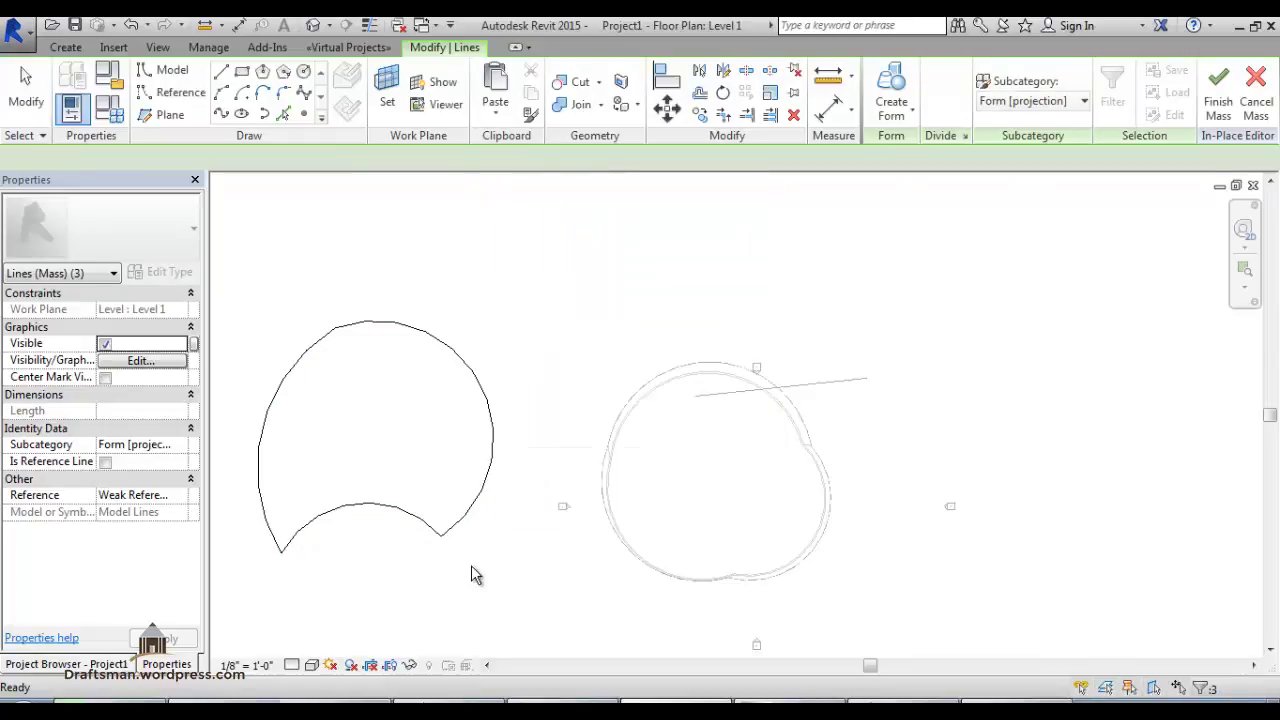
- Switch to the default 3D view and check that the profile loop selects as one chain
{"action": "mouse_move", "coordinate": [535, 491]}
{"action": "middle_mouse_down"}
{"action": "mouse_move", "coordinate": [705, 498]}
{"action": "mouse_move", "coordinate": [702, 488]}
{"action": "middle_mouse_up"}
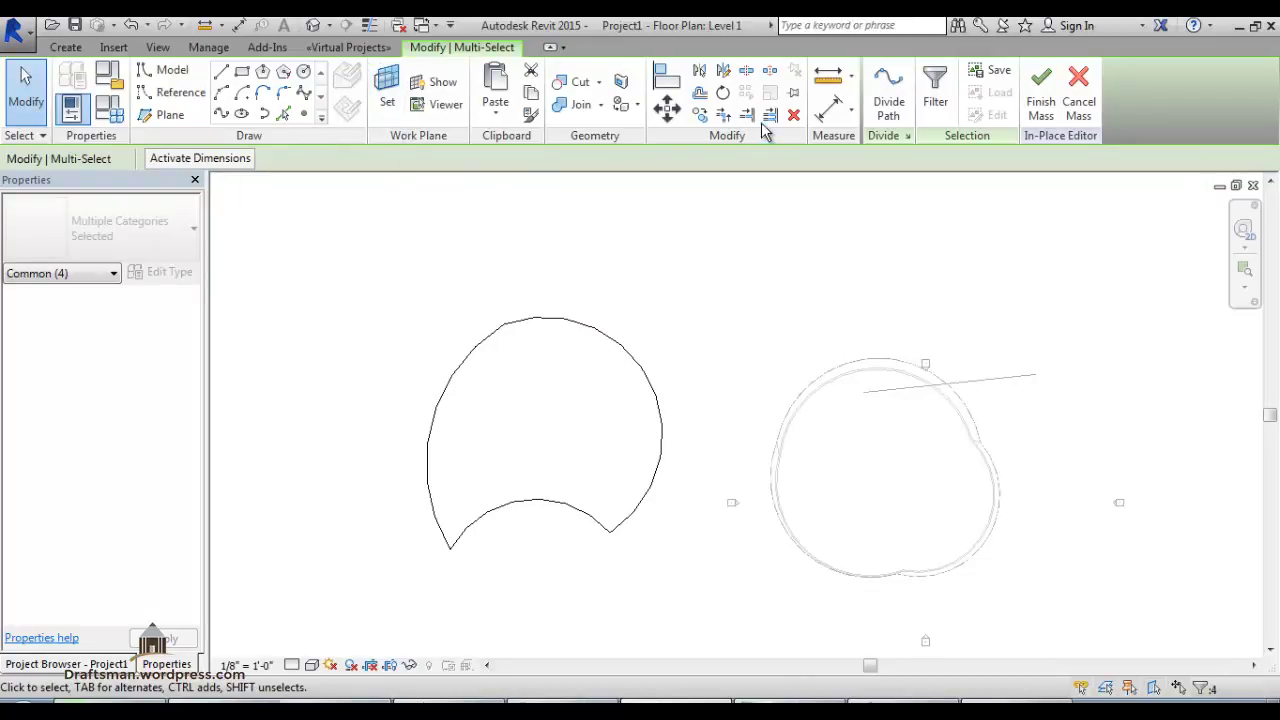
{"action": "left_click", "coordinate": [313, 25]}
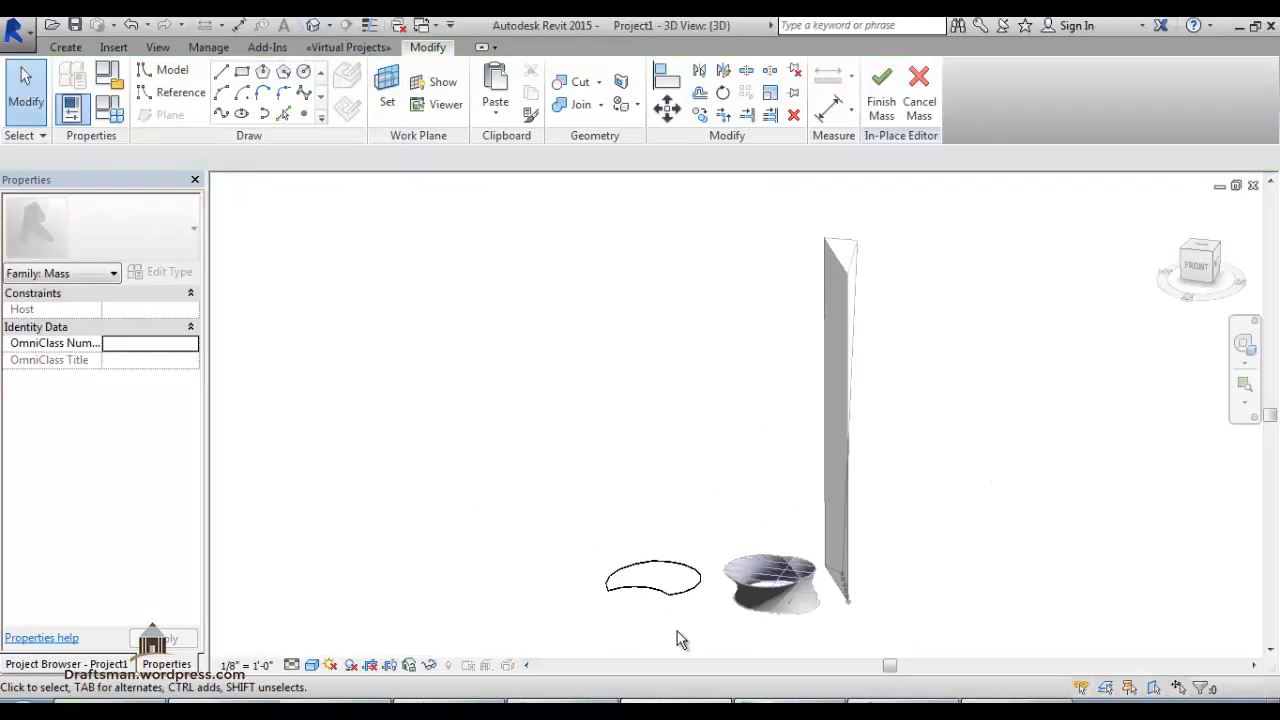
{"action": "scroll", "coordinate": [655, 585], "scroll_direction": "up", "scroll_amount": 3}
{"action": "scroll", "coordinate": [650, 535], "scroll_direction": "up", "scroll_amount": 5}
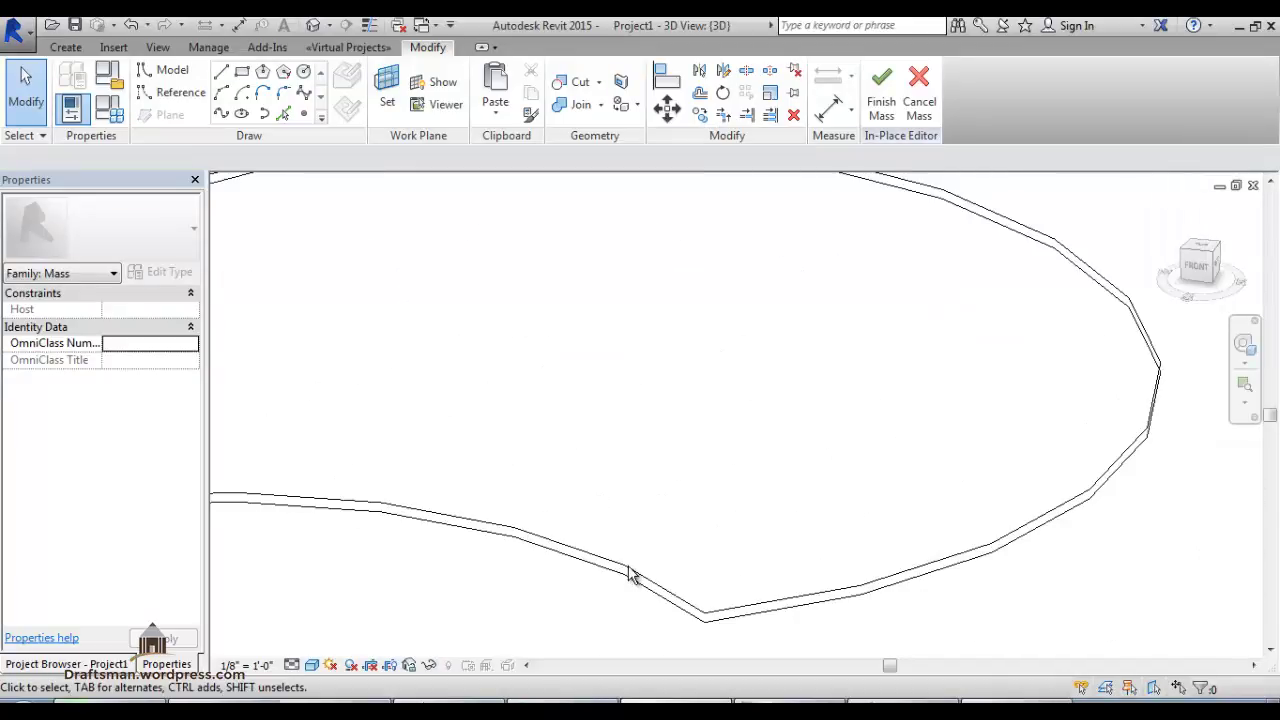
{"action": "key", "text": "Tab"}
{"action": "left_click", "coordinate": [632, 572]}
{"action": "scroll", "coordinate": [470, 533], "scroll_direction": "down", "scroll_amount": 3}
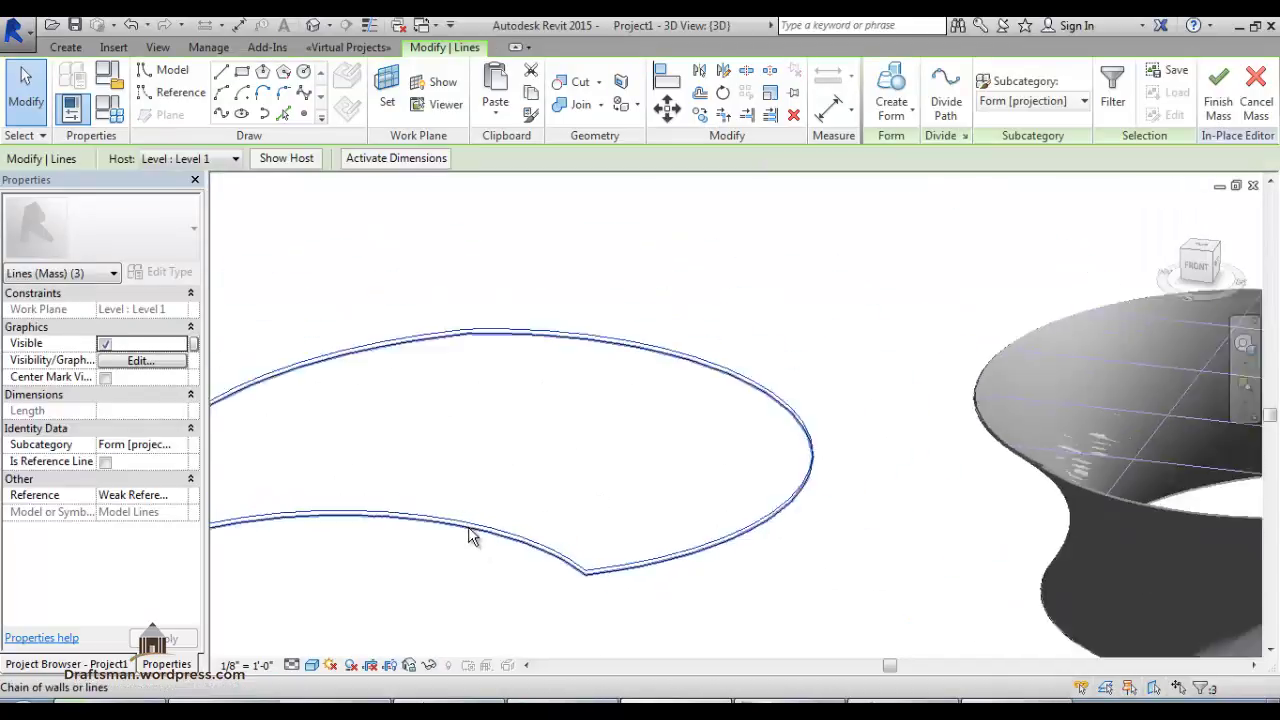
{"action": "scroll", "coordinate": [472, 531], "scroll_direction": "up", "scroll_amount": 2}
{"action": "left_click", "coordinate": [637, 495]}
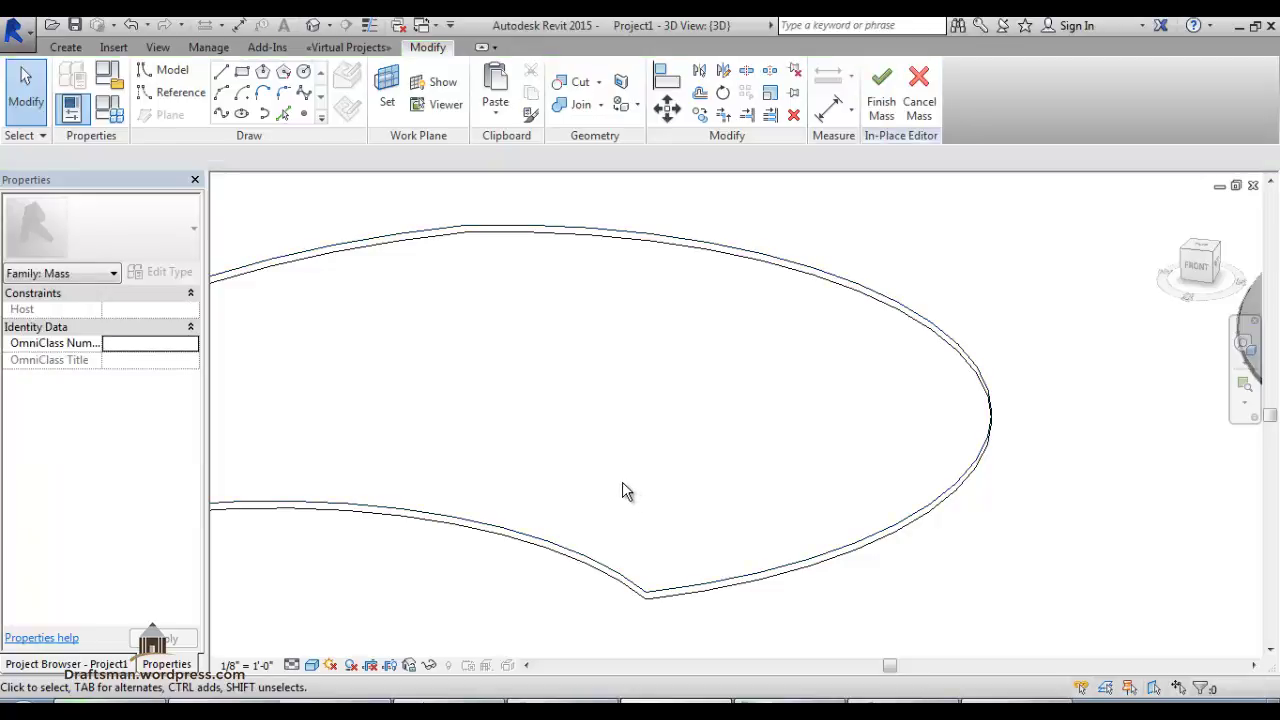
- From the Front view, move the Level 1 profile chain sideways to offset it from its copy
{"action": "key", "text": "Tab"}
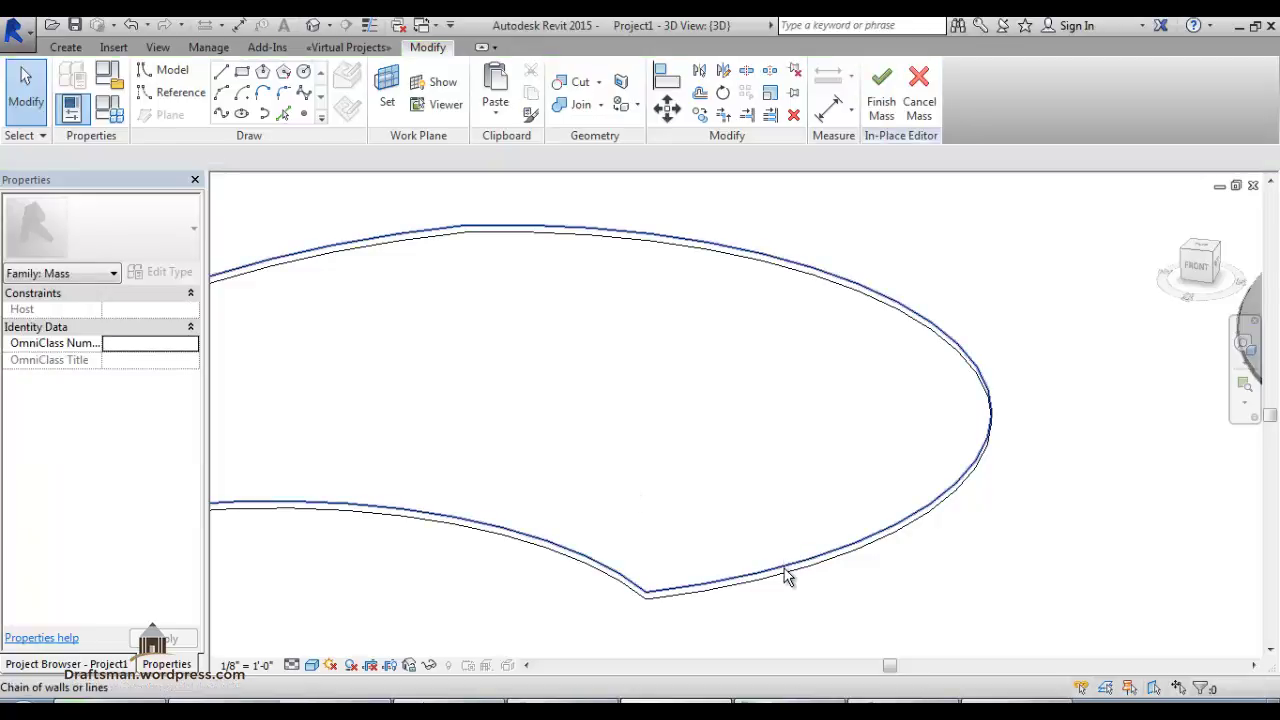
{"action": "left_click", "coordinate": [741, 570]}
{"action": "scroll", "coordinate": [741, 570], "scroll_direction": "down", "scroll_amount": 2}
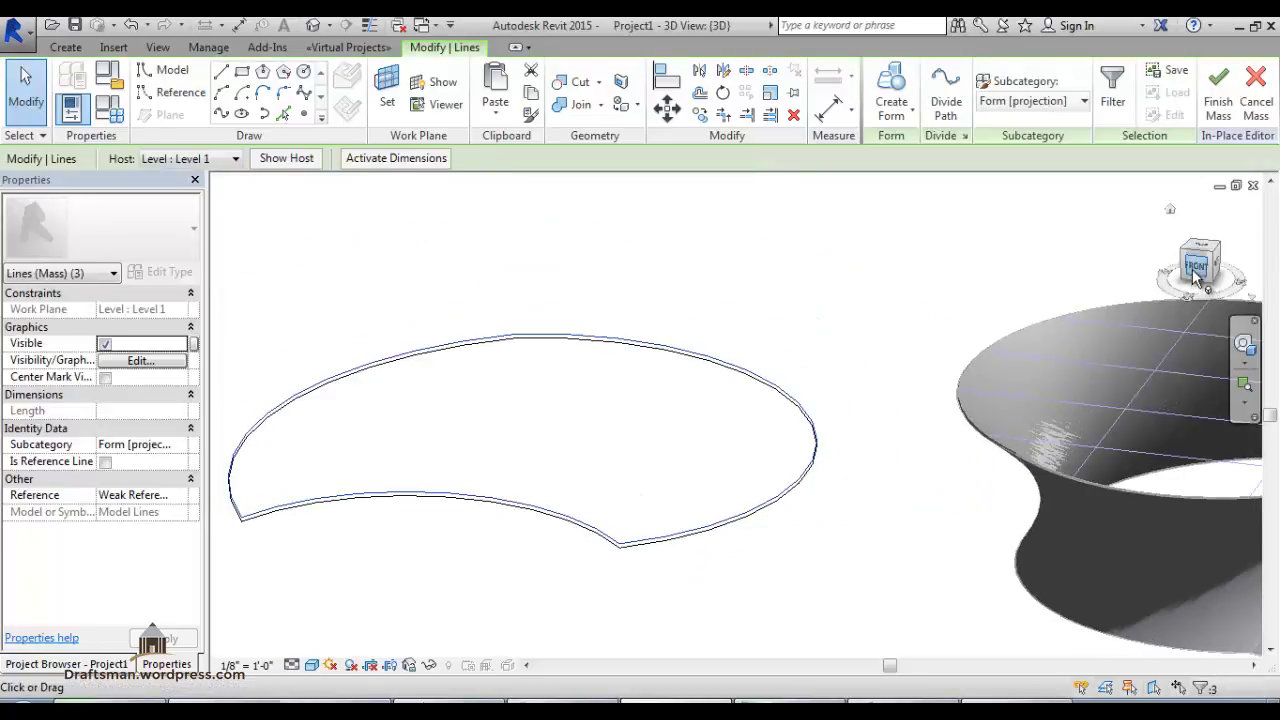
{"action": "mouse_move", "coordinate": [623, 491]}
{"action": "middle_mouse_down", "text": "shift"}
{"action": "mouse_move", "coordinate": [707, 393]}
{"action": "mouse_move", "coordinate": [780, 471]}
{"action": "mouse_move", "coordinate": [849, 491]}
{"action": "mouse_move", "coordinate": [649, 594]}
{"action": "mouse_move", "coordinate": [383, 220]}
{"action": "middle_mouse_up", "text": "shift"}
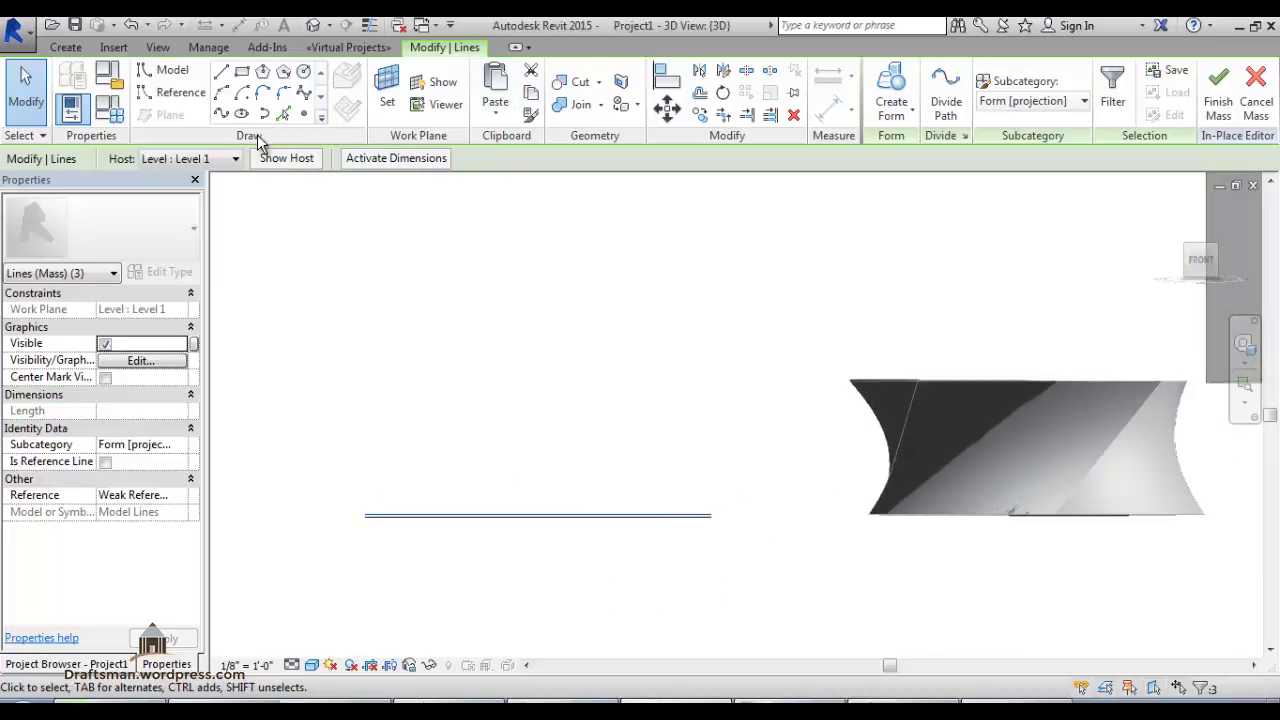
{"action": "left_click", "coordinate": [667, 108]}
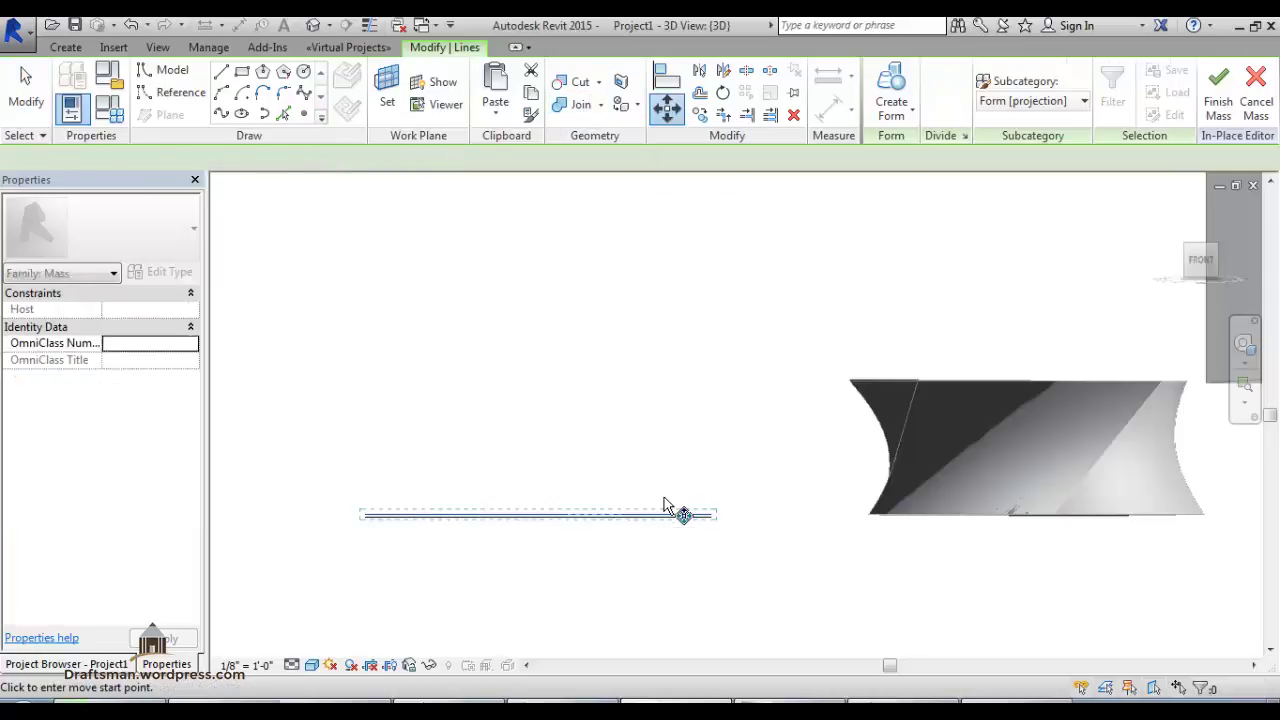
{"action": "left_click", "coordinate": [662, 514]}
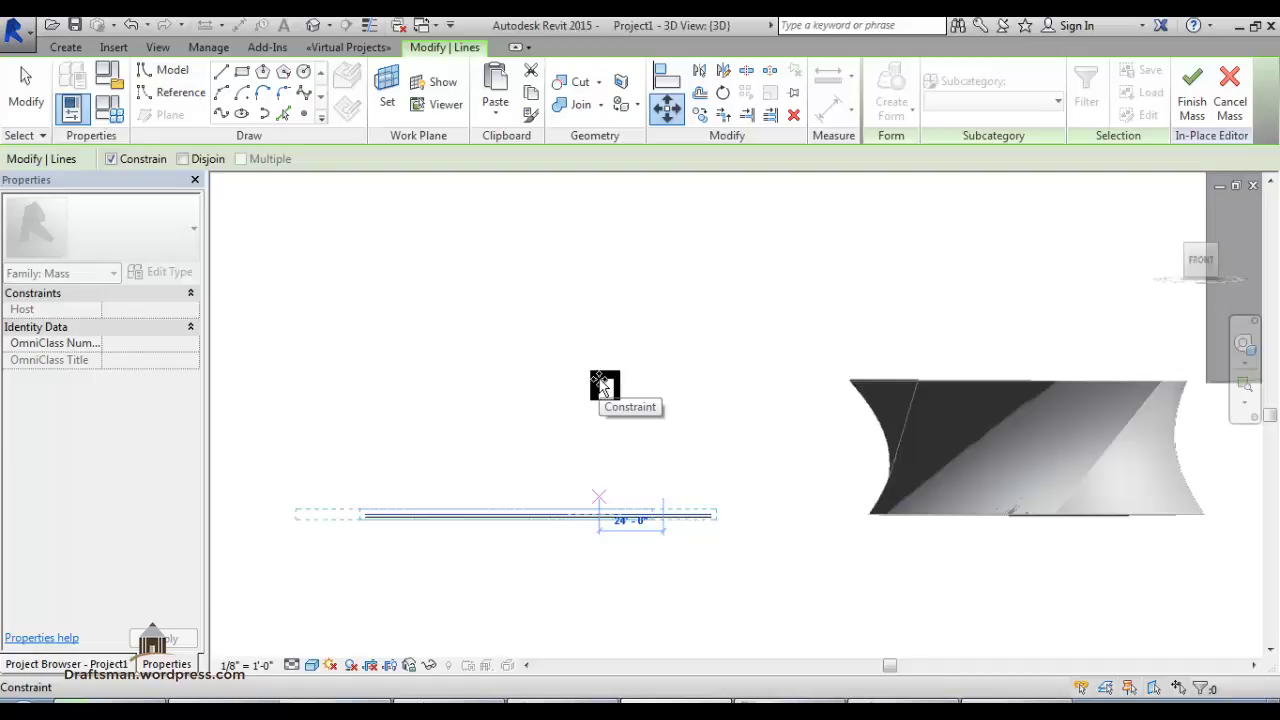
{"action": "left_click", "coordinate": [602, 386]}
- Window-select both profiles and create a solid form from them
{"action": "scroll", "coordinate": [325, 529], "scroll_direction": "up", "scroll_amount": 1}
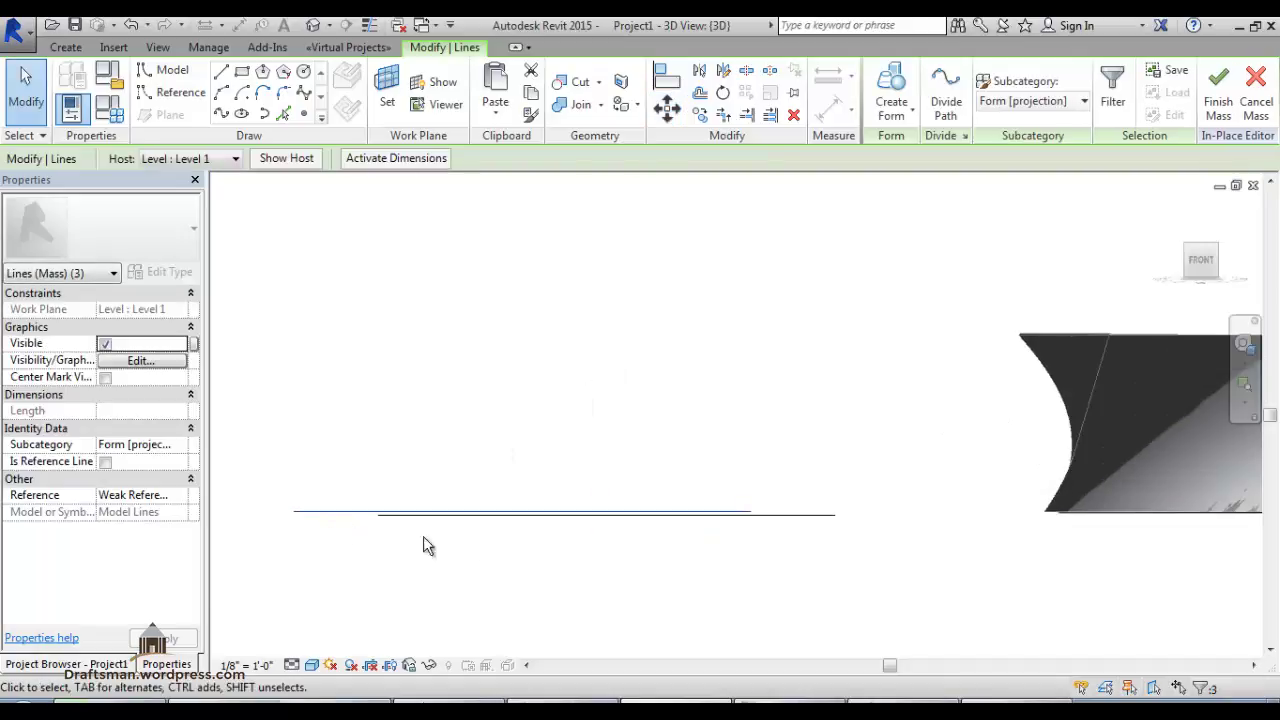
{"action": "scroll", "coordinate": [414, 417], "scroll_direction": "down", "scroll_amount": 1}
{"action": "scroll", "coordinate": [277, 383], "scroll_direction": "down", "scroll_amount": 1}
{"action": "left_click_drag", "start_coordinate": [237, 371], "coordinate": [820, 608]}
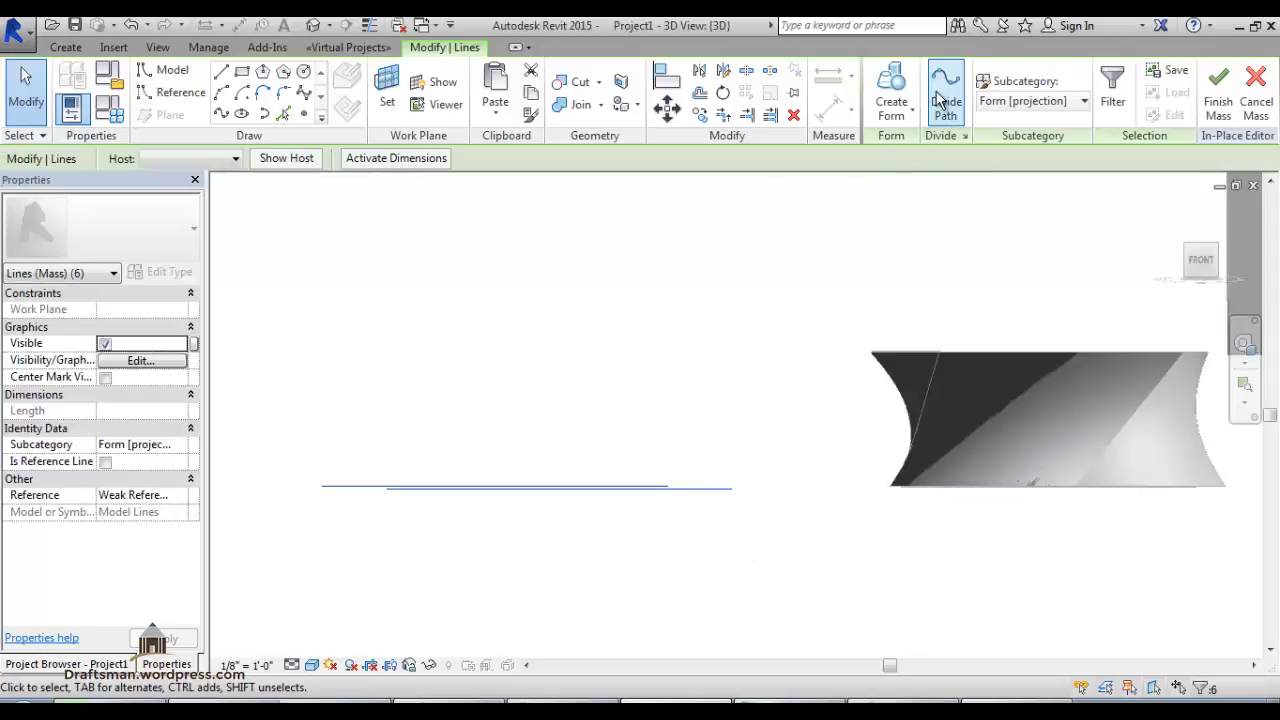
{"action": "left_click", "coordinate": [891, 106]}
{"action": "left_click", "coordinate": [914, 148]}
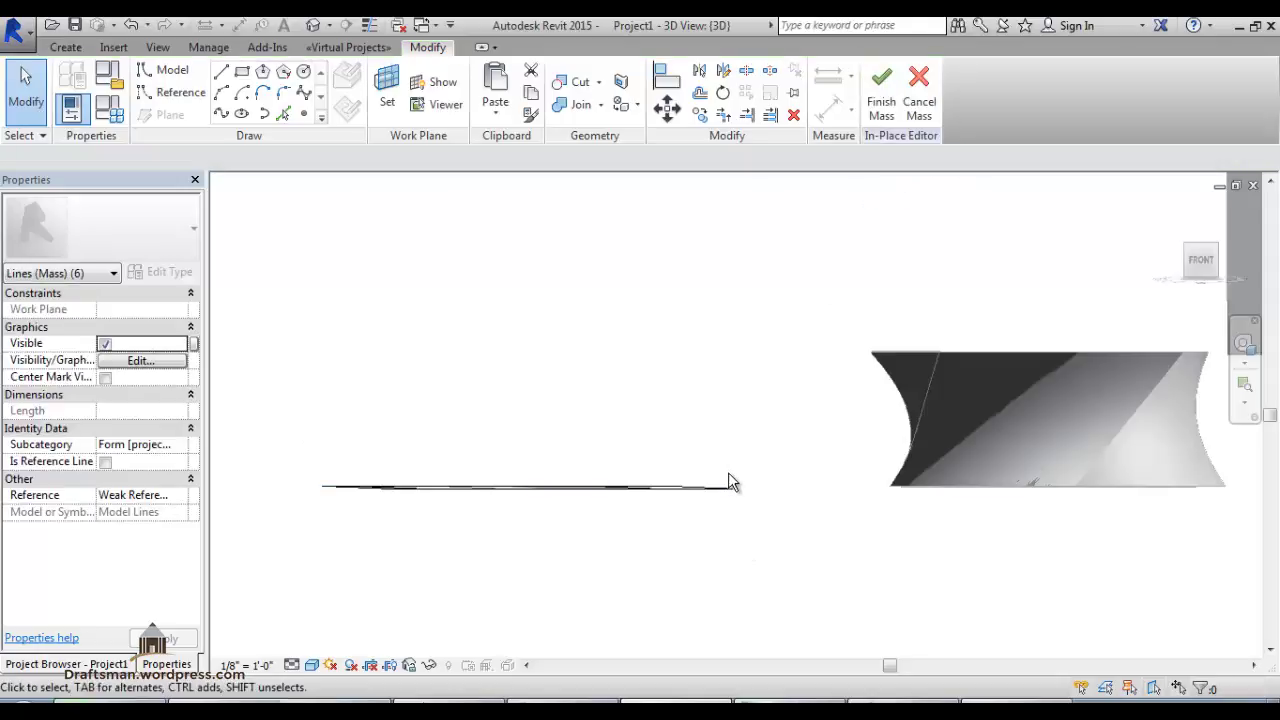
- Rotate the lower form's end face by about 60°
{"action": "middle_click_drag", "start_coordinate": [526, 497], "coordinate": [470, 612], "text": "shift"}
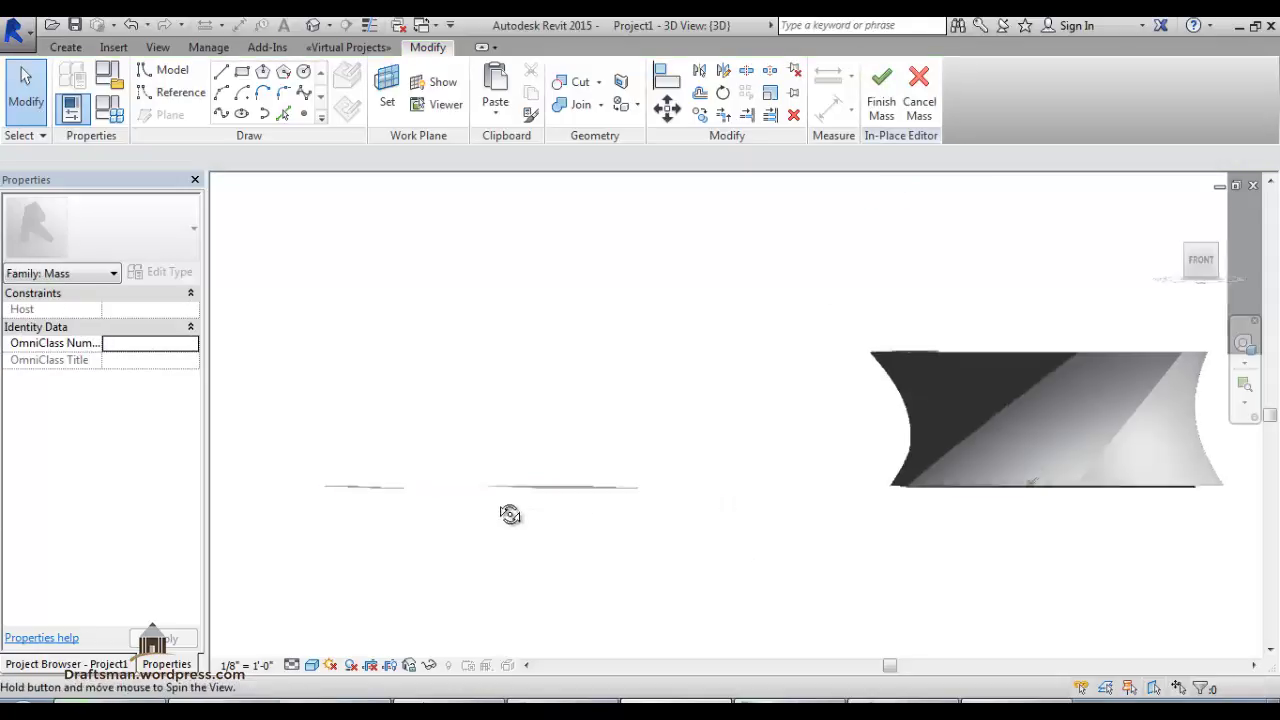
{"action": "scroll", "coordinate": [470, 612], "scroll_direction": "up", "scroll_amount": 1}
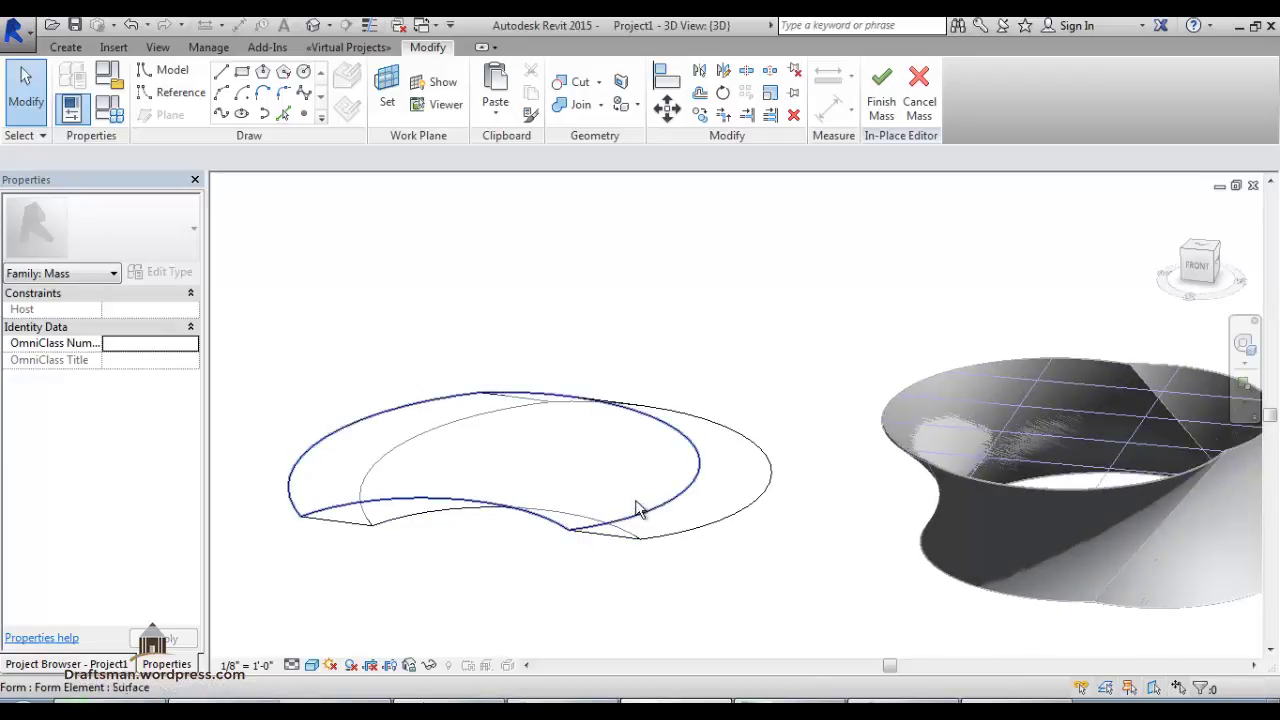
{"action": "left_click", "coordinate": [594, 522]}
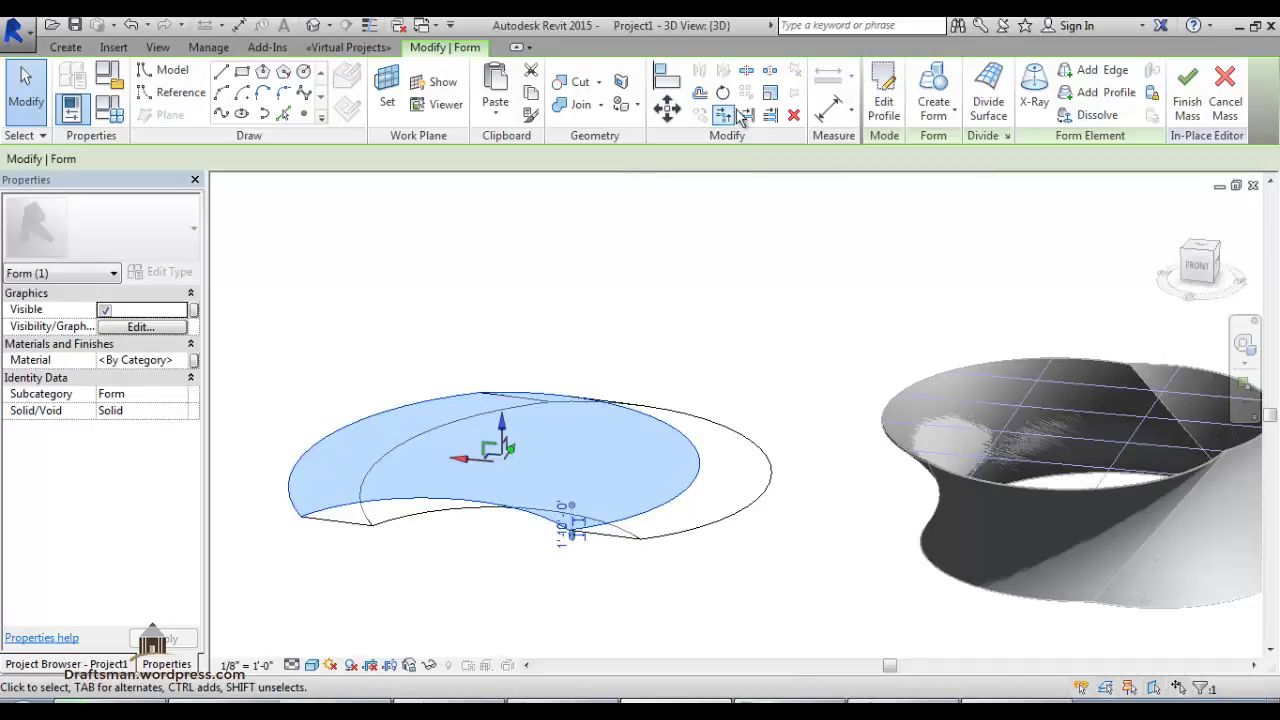
{"action": "left_click", "coordinate": [723, 94]}
{"action": "left_click", "coordinate": [716, 390]}
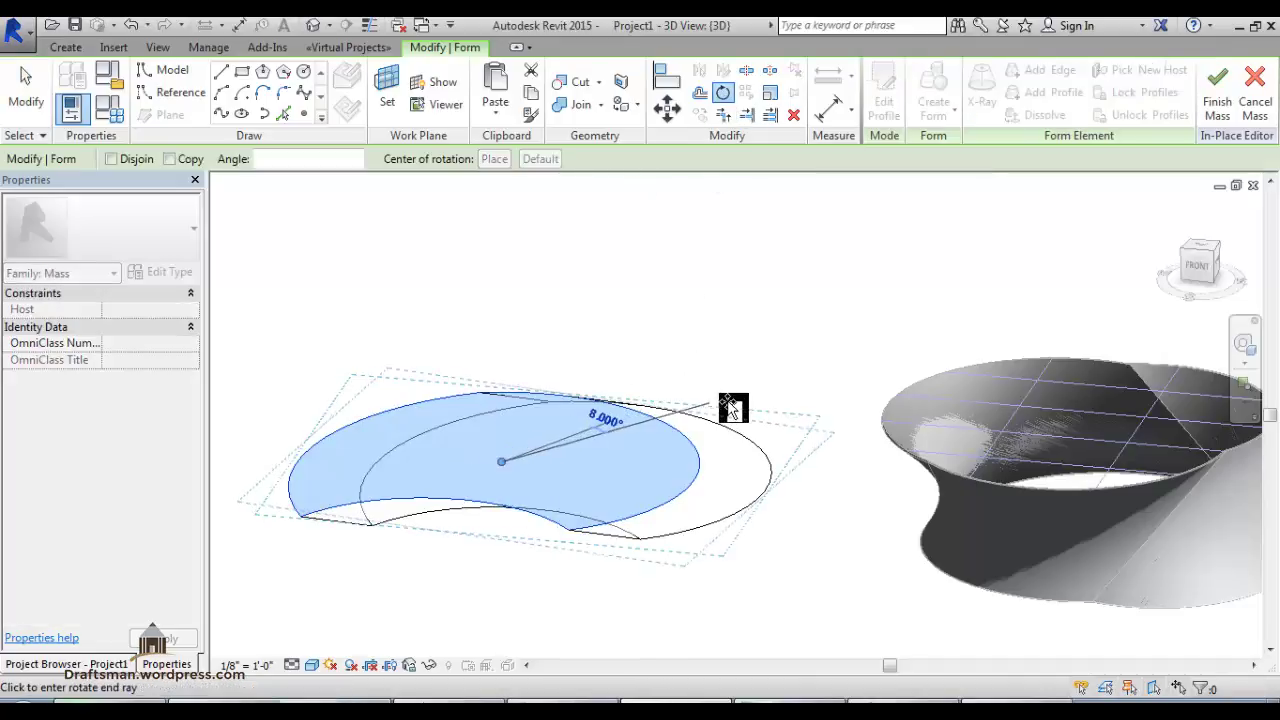
{"action": "left_click", "coordinate": [363, 289]}
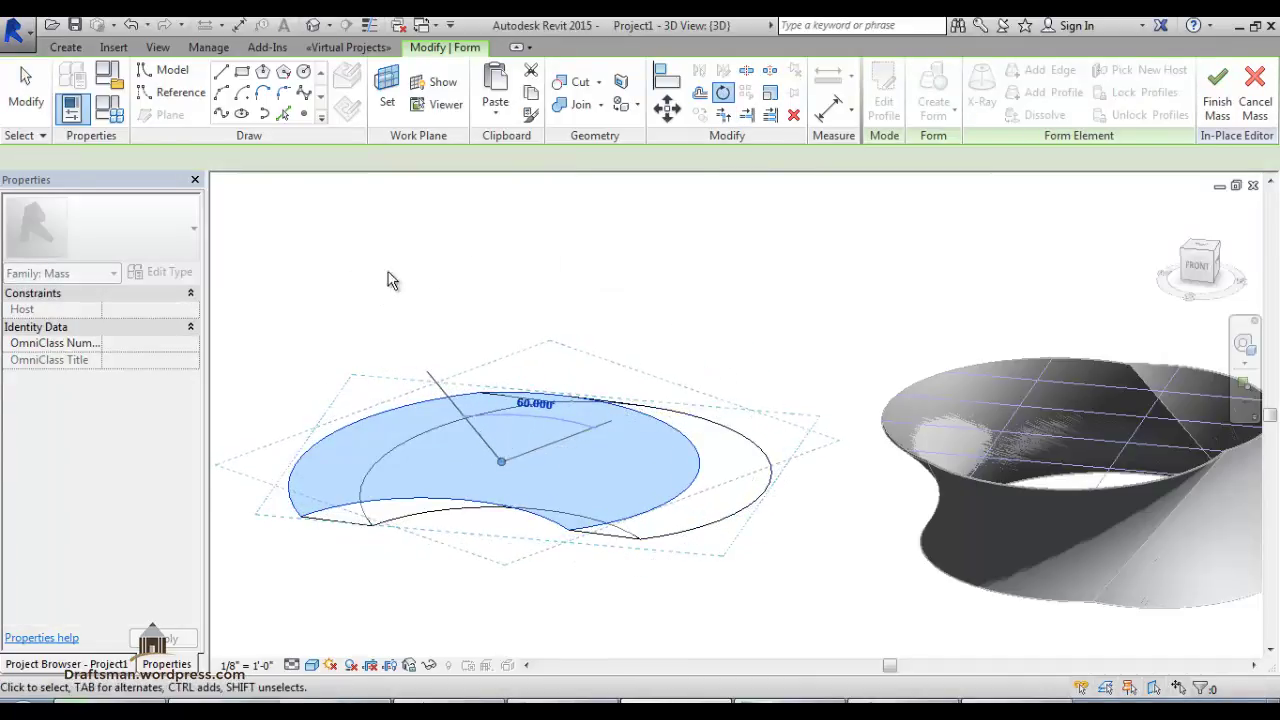
- Scale the same face numerically to 0.2 about a picked origin
{"action": "left_click", "coordinate": [770, 94]}
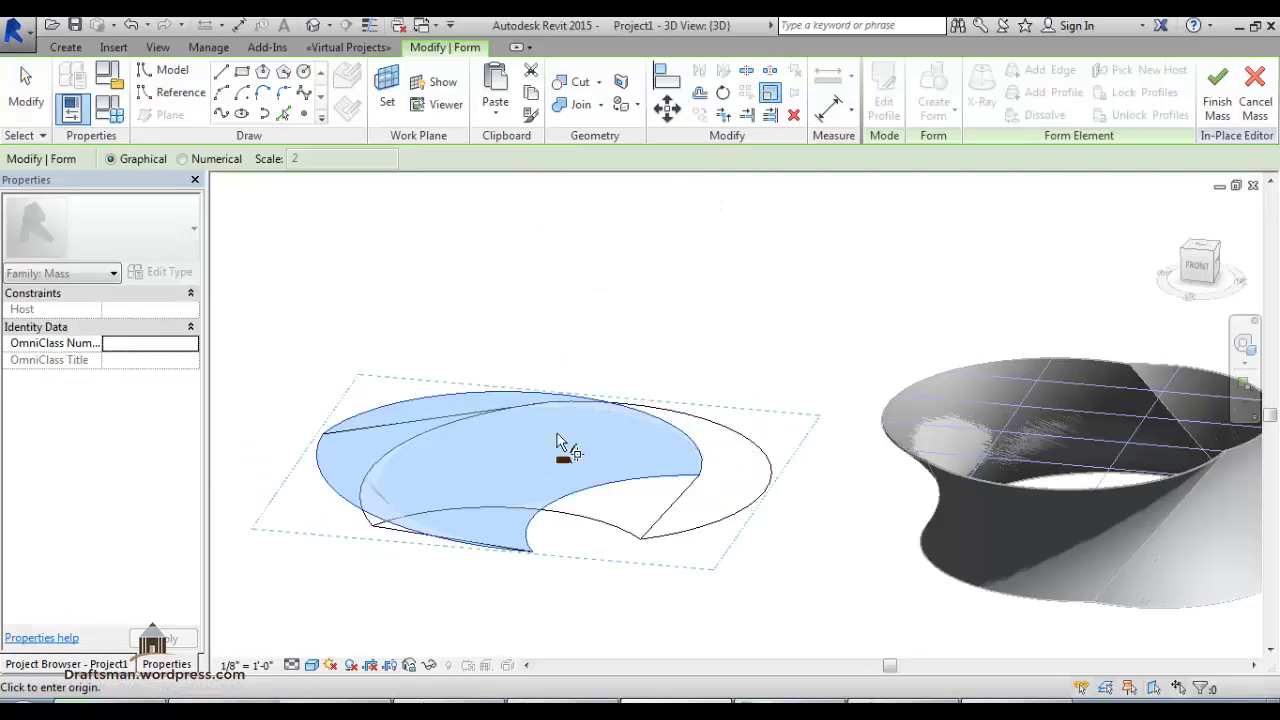
{"action": "left_click", "coordinate": [225, 160]}
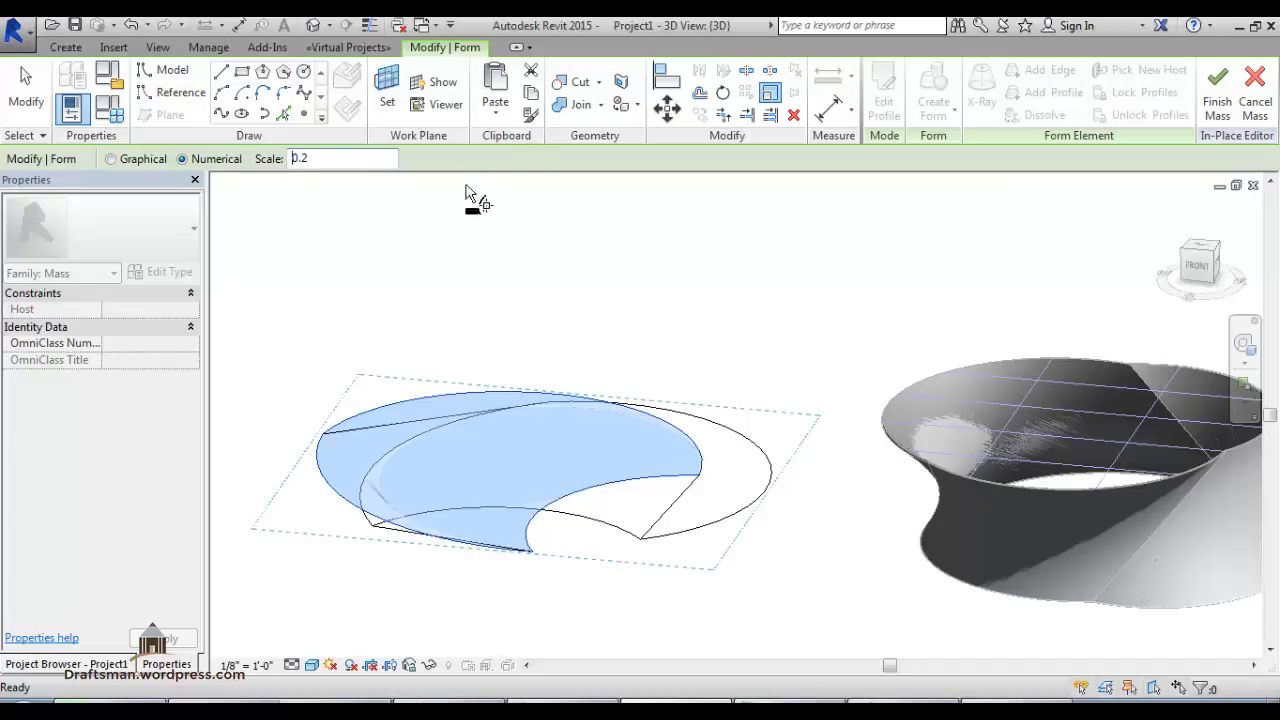
{"action": "left_click", "coordinate": [485, 459]}
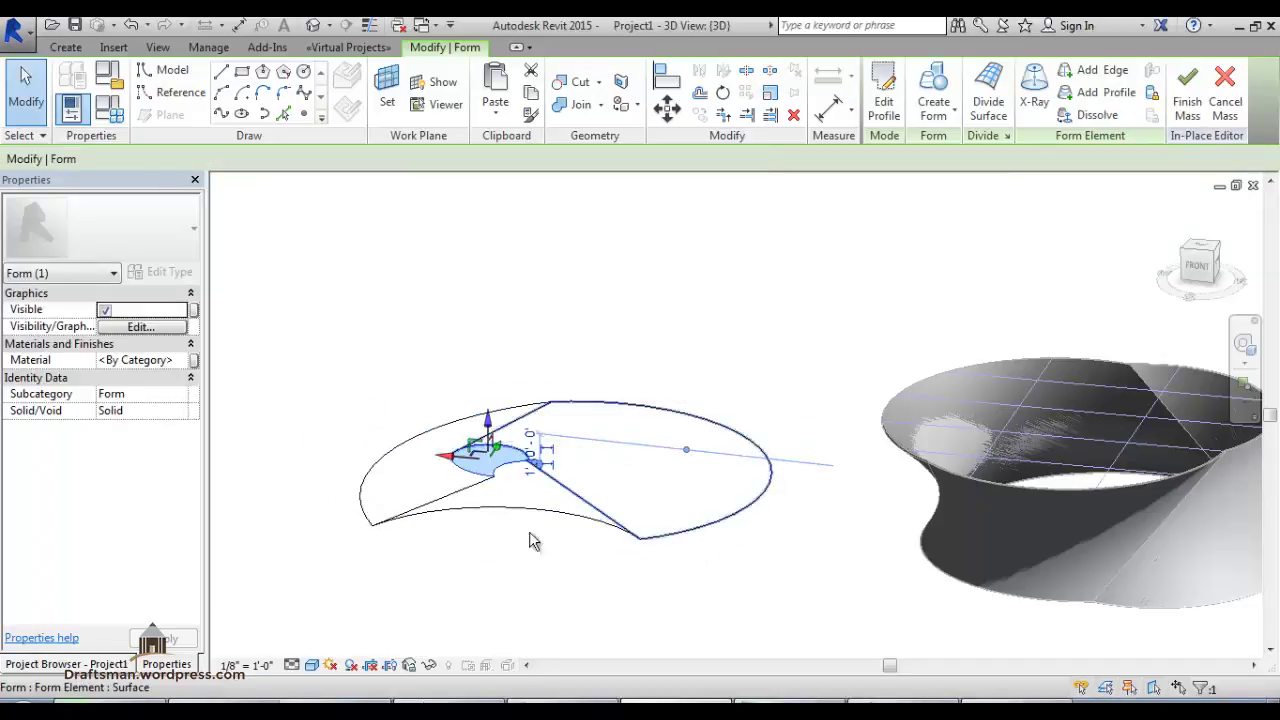
- Shade the view with Consistent Colors, zoom in on the swirled form, and start Add Edge
{"action": "mouse_move", "coordinate": [428, 571]}
{"action": "middle_mouse_down", "text": "shift"}
{"action": "mouse_move", "coordinate": [643, 432]}
{"action": "mouse_move", "coordinate": [331, 668]}
{"action": "middle_mouse_up", "text": "shift"}
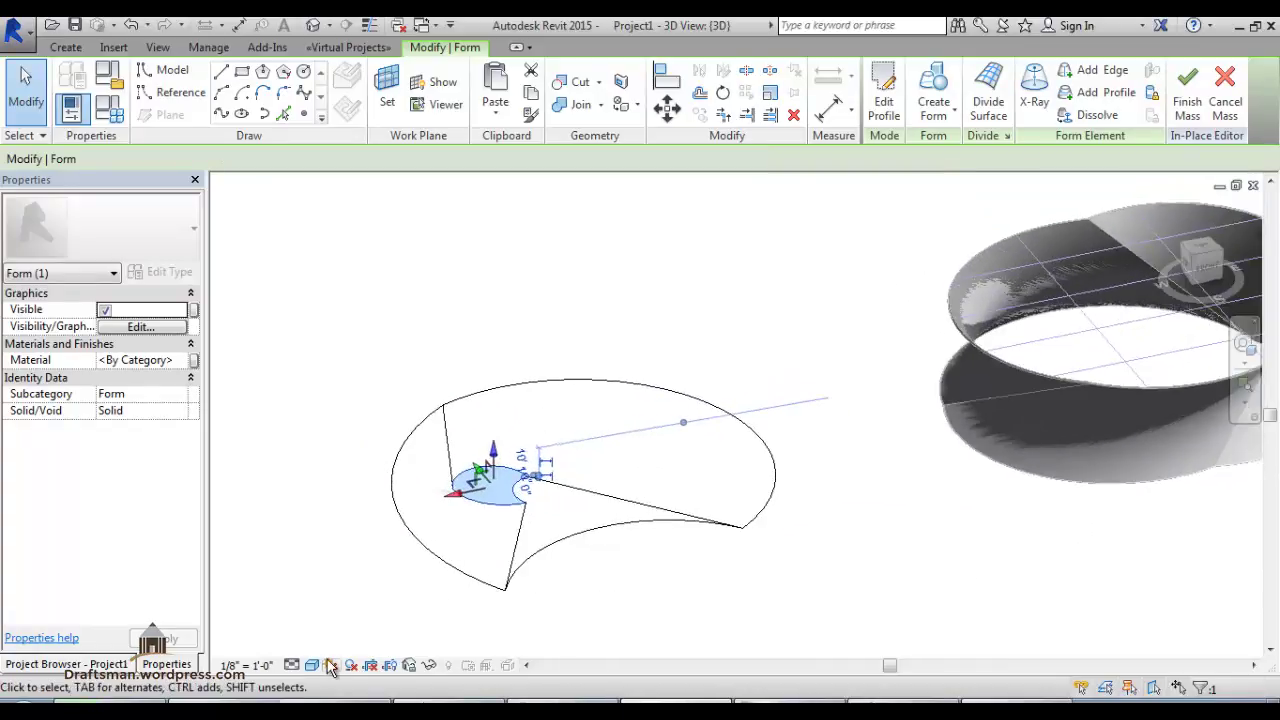
{"action": "left_click", "coordinate": [318, 668]}
{"action": "left_click", "coordinate": [340, 606]}
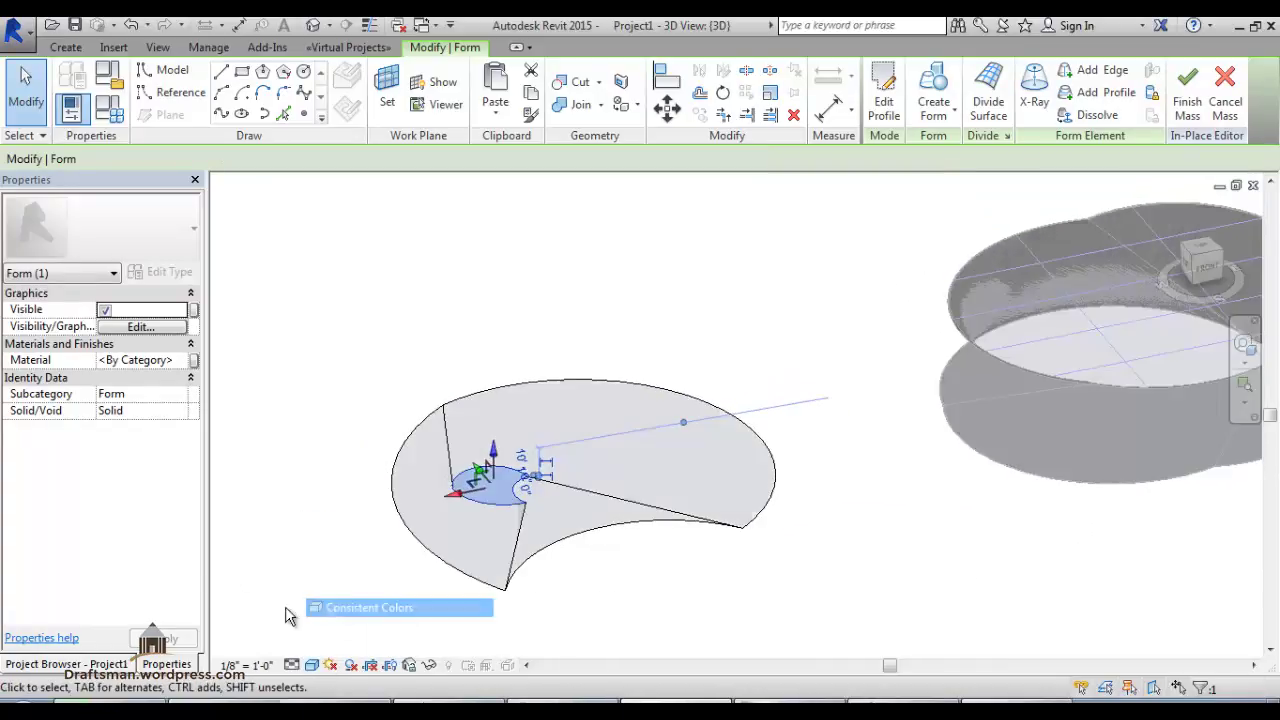
{"action": "mouse_move", "coordinate": [505, 590]}
{"action": "middle_mouse_down", "text": "shift"}
{"action": "mouse_move", "coordinate": [714, 586]}
{"action": "mouse_move", "coordinate": [700, 523]}
{"action": "mouse_move", "coordinate": [751, 471]}
{"action": "mouse_move", "coordinate": [776, 487]}
{"action": "mouse_move", "coordinate": [757, 476]}
{"action": "middle_mouse_up", "text": "shift"}
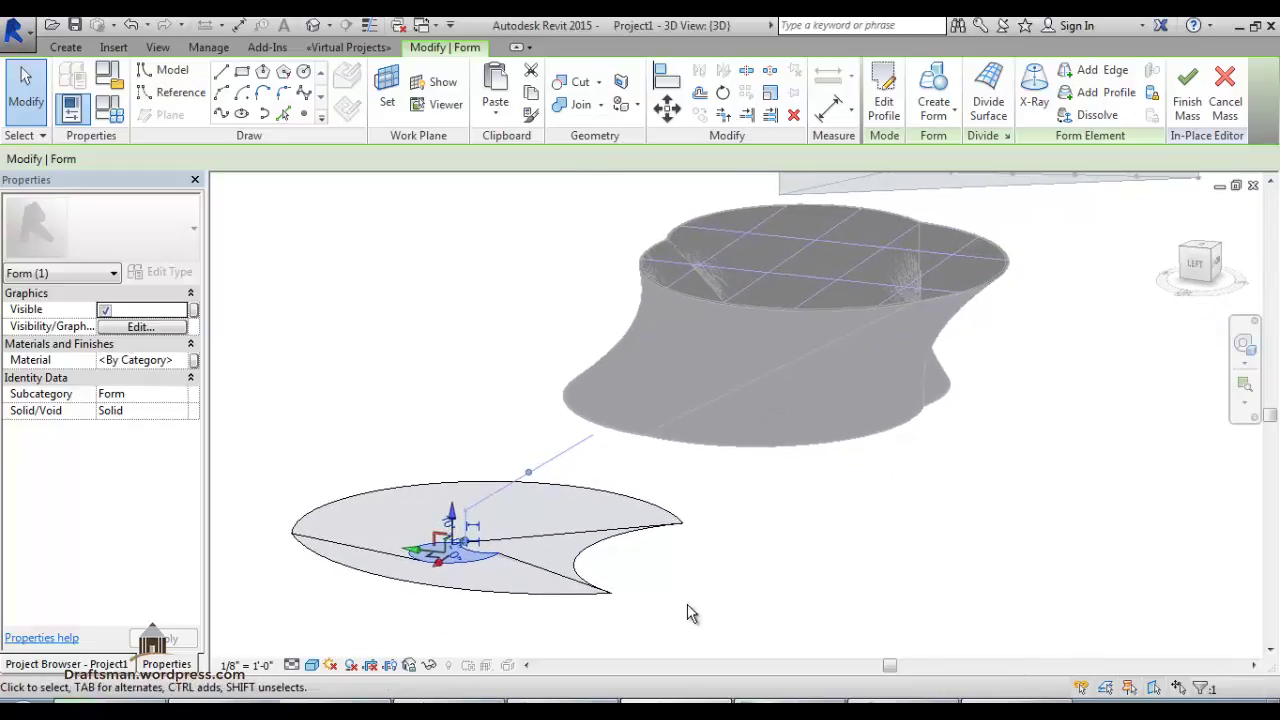
{"action": "scroll", "coordinate": [692, 613], "scroll_direction": "up", "scroll_amount": 2}
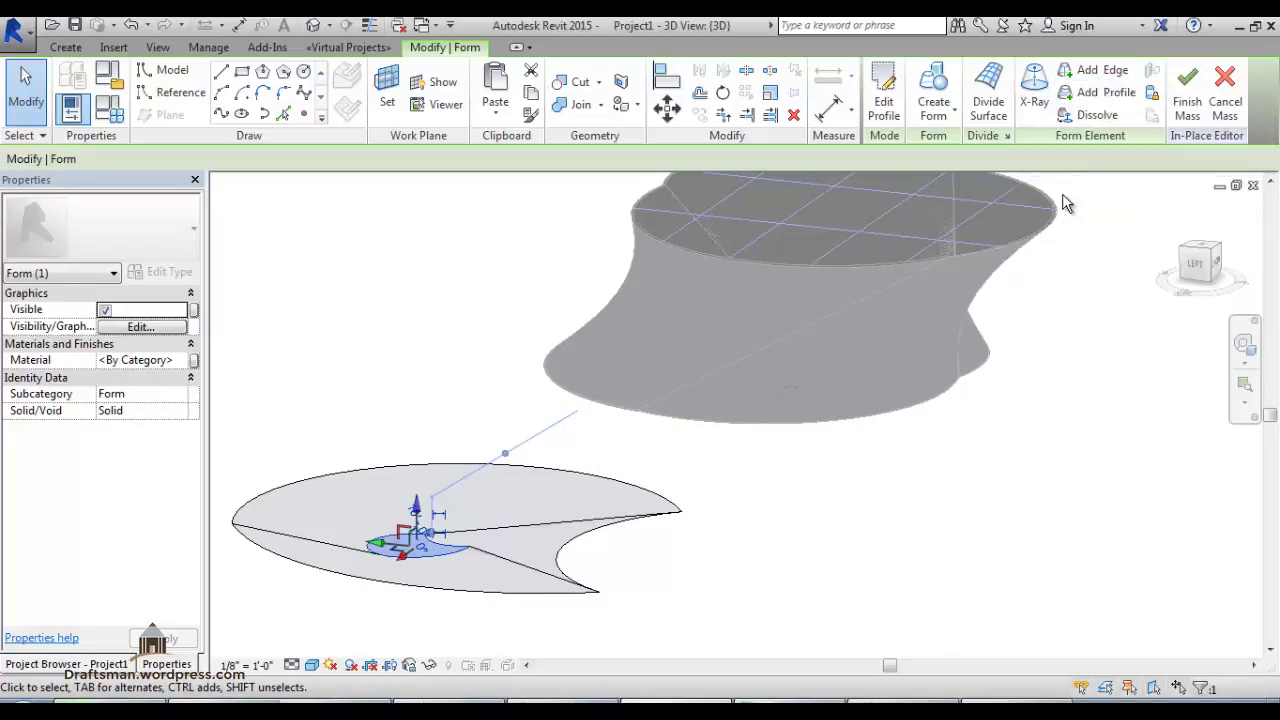
{"action": "left_click", "coordinate": [1100, 70]}
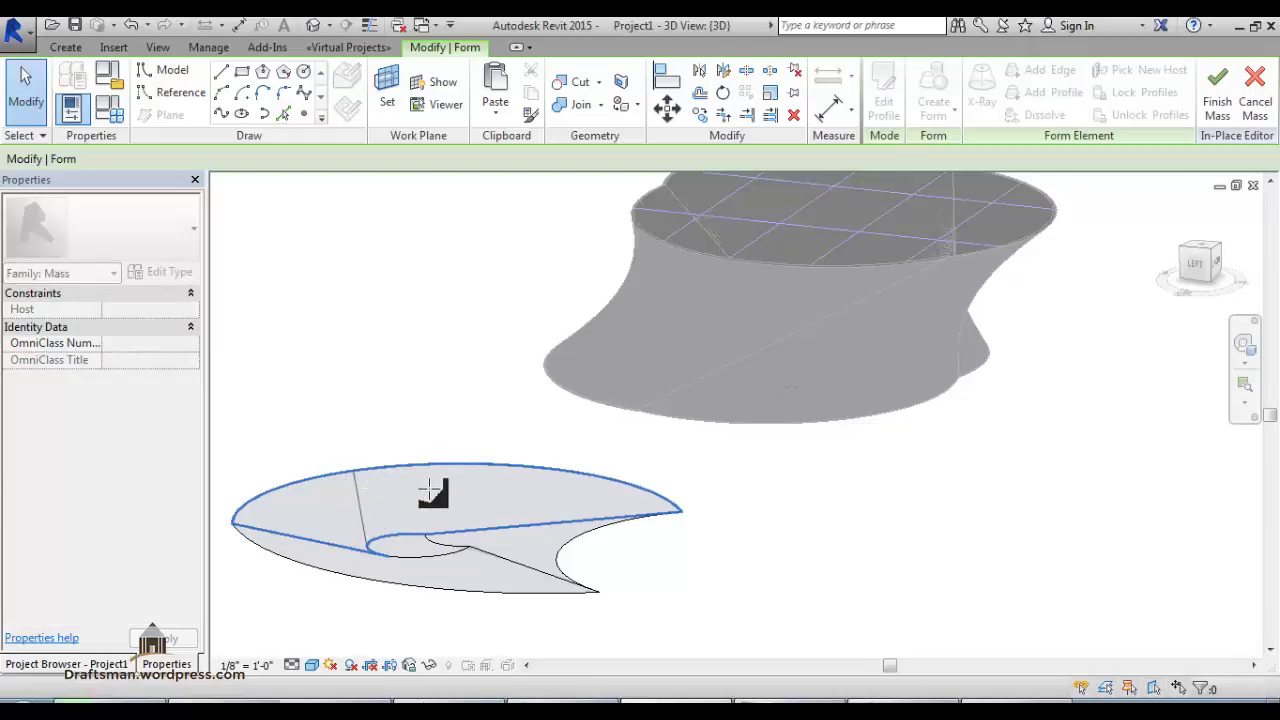
- Add a diagonal edge across the swirled surface; an attempt to lift it errors and is cancelled
{"action": "left_click", "coordinate": [427, 487]}
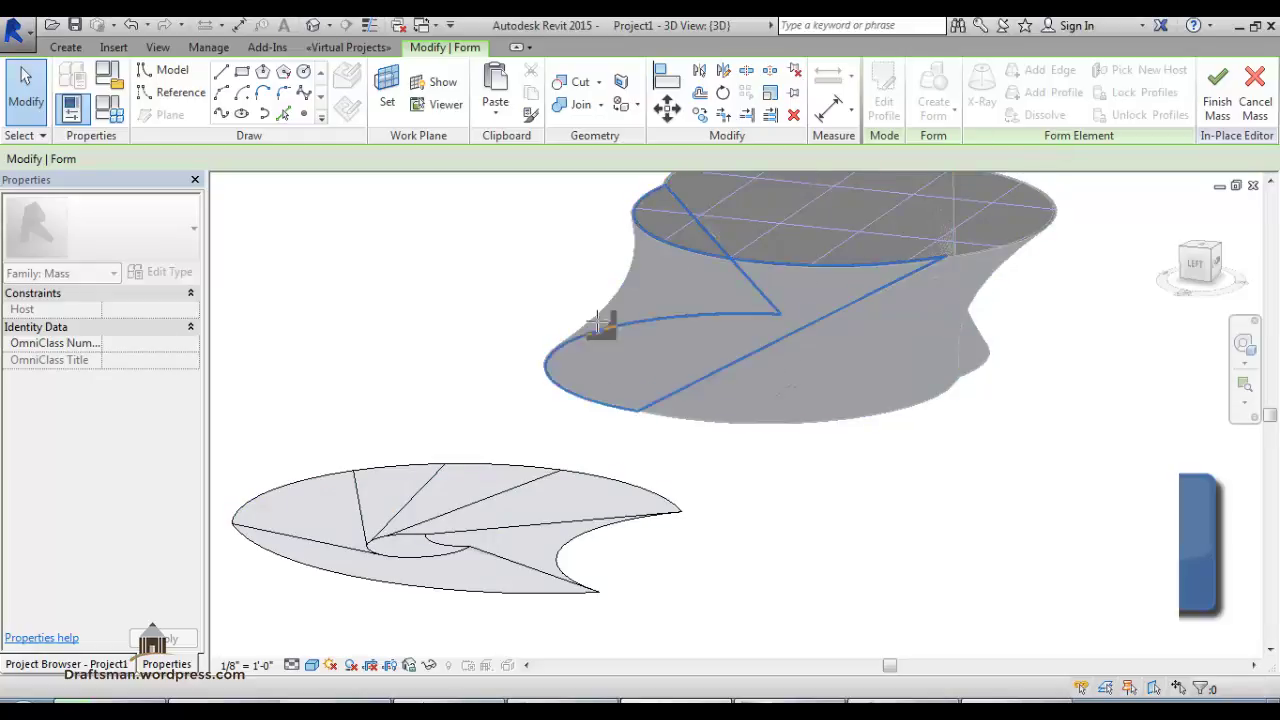
{"action": "key", "text": "Escape"}
{"action": "left_click", "coordinate": [471, 494]}
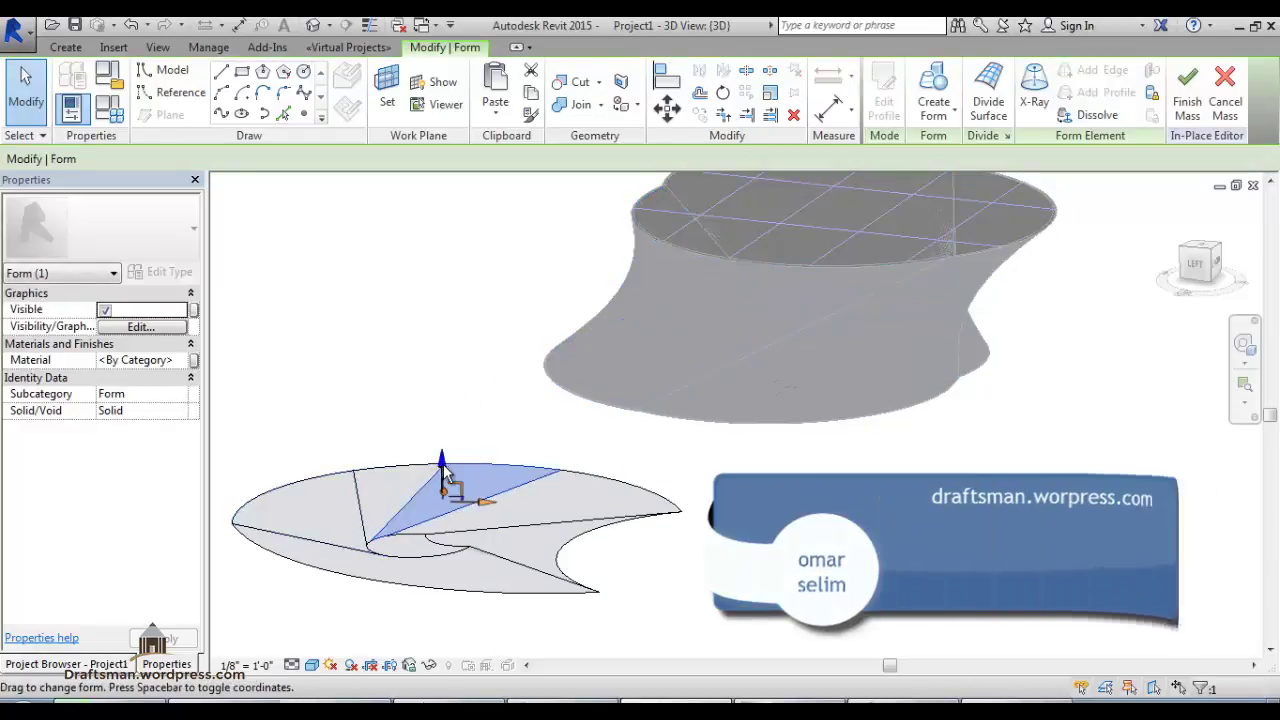
{"action": "left_click_drag", "start_coordinate": [442, 462], "coordinate": [443, 412]}
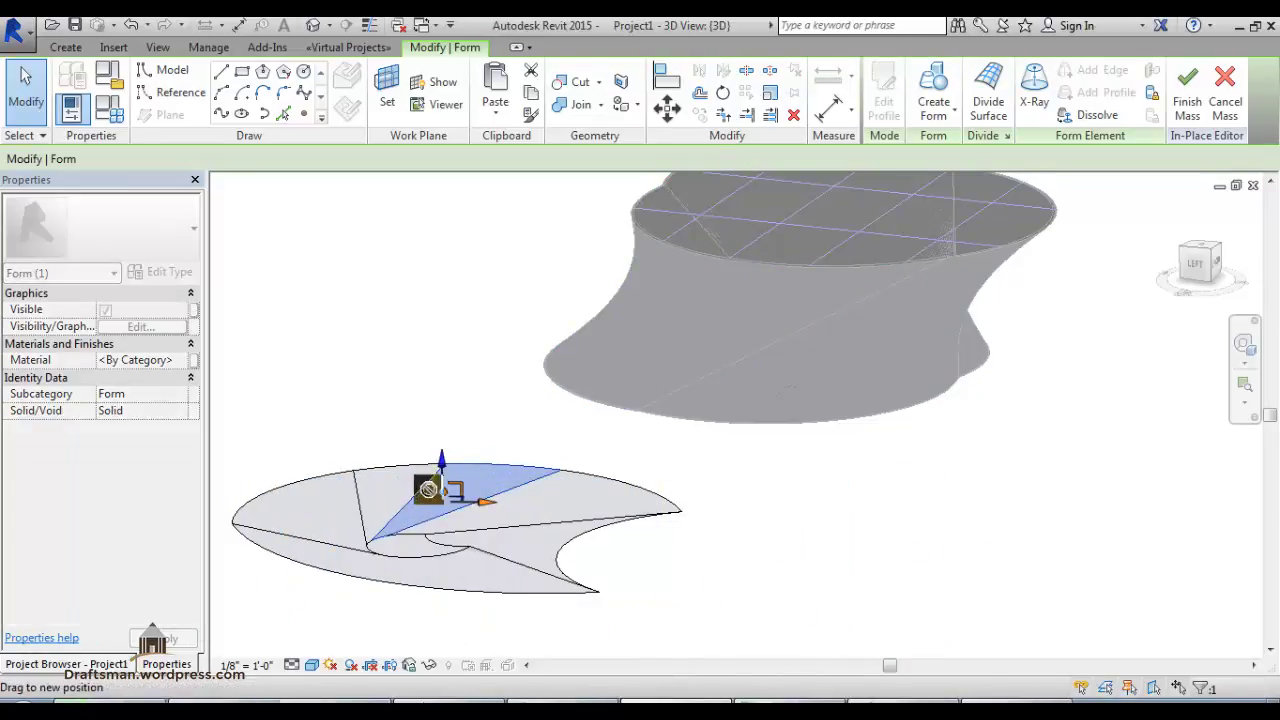
{"action": "left_click", "coordinate": [1222, 673]}
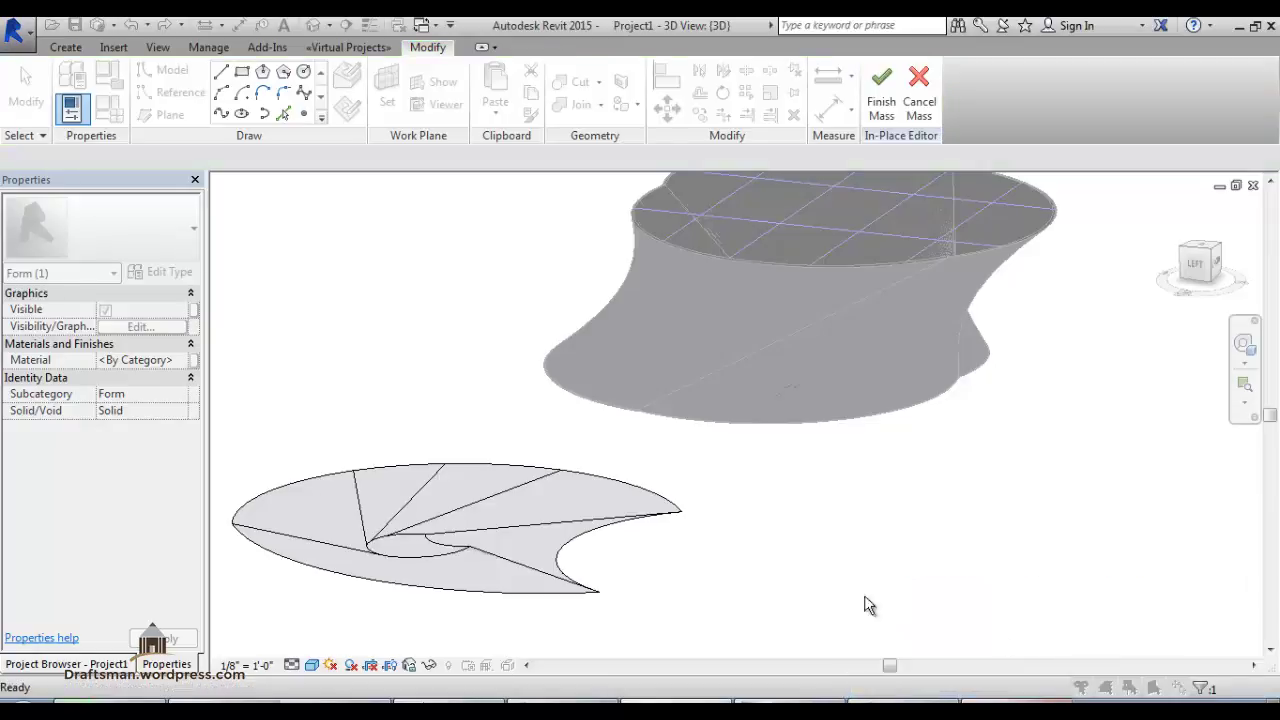
- Try lifting a triangular facet, cancel the resulting error, and reselect a facet
{"action": "left_click", "coordinate": [557, 512]}
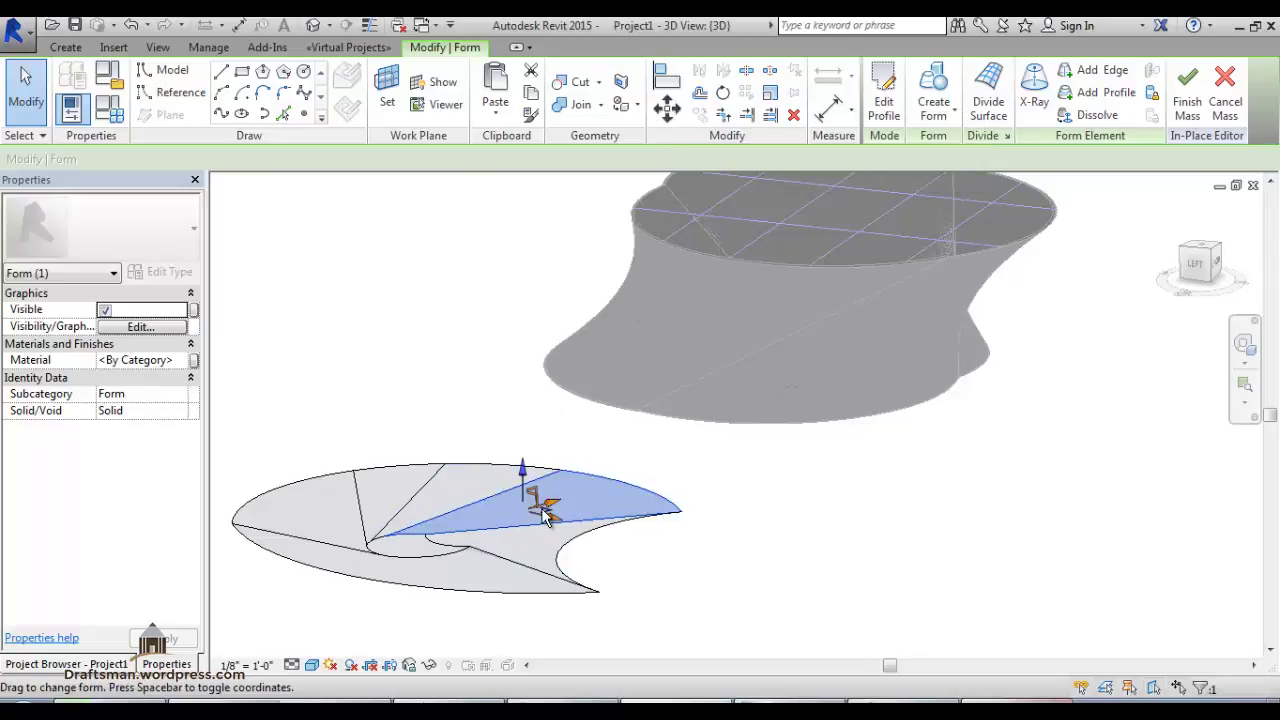
{"action": "left_click_drag", "start_coordinate": [543, 513], "coordinate": [528, 434]}
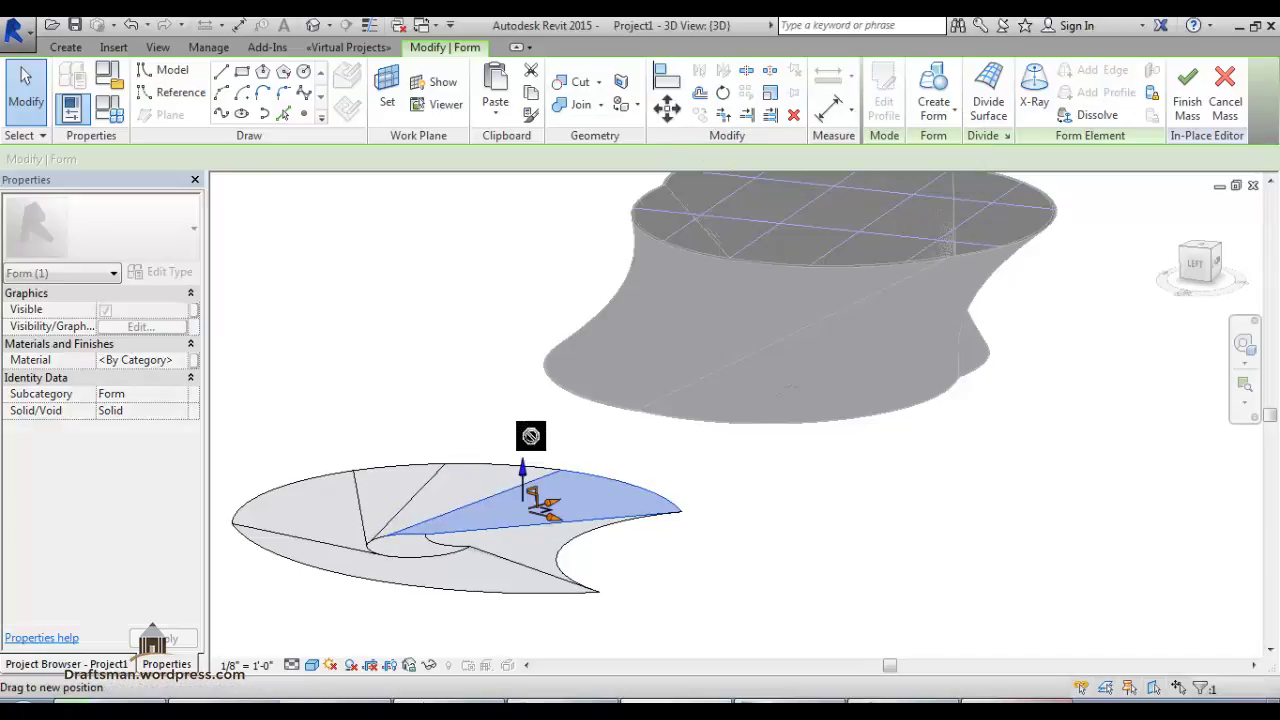
{"action": "left_click", "coordinate": [1220, 673]}
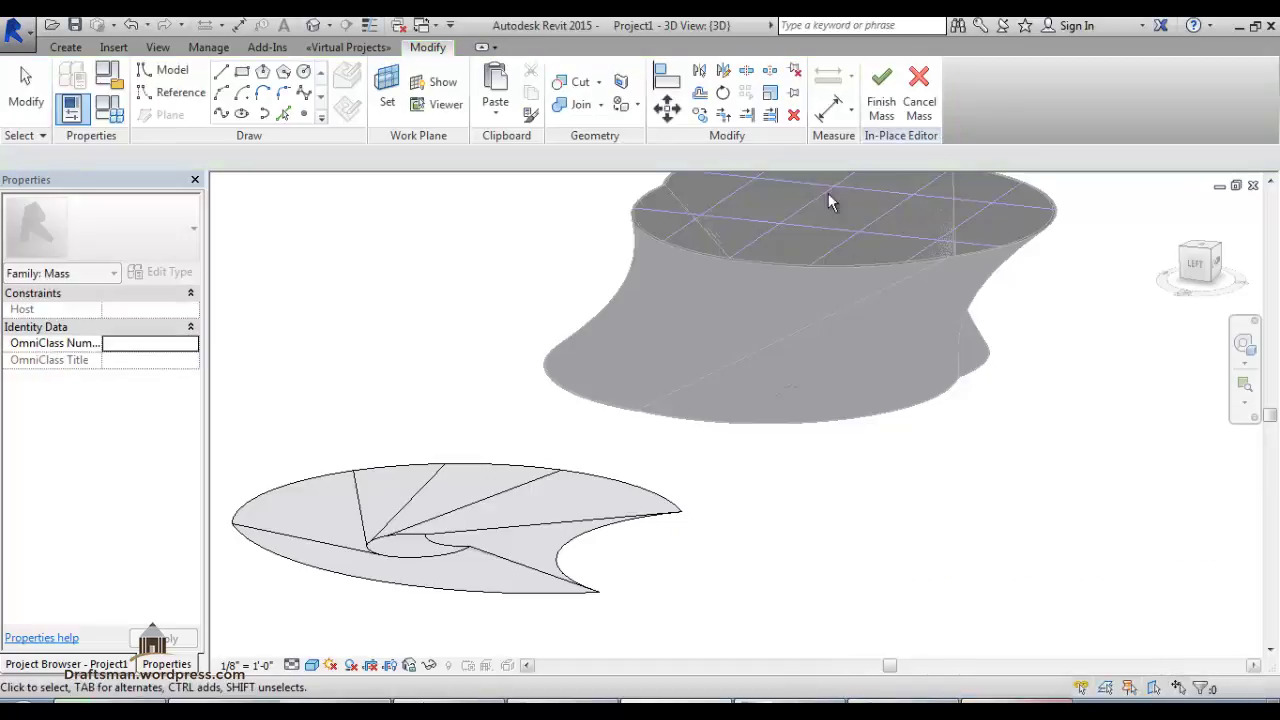
{"action": "left_click", "coordinate": [565, 498]}
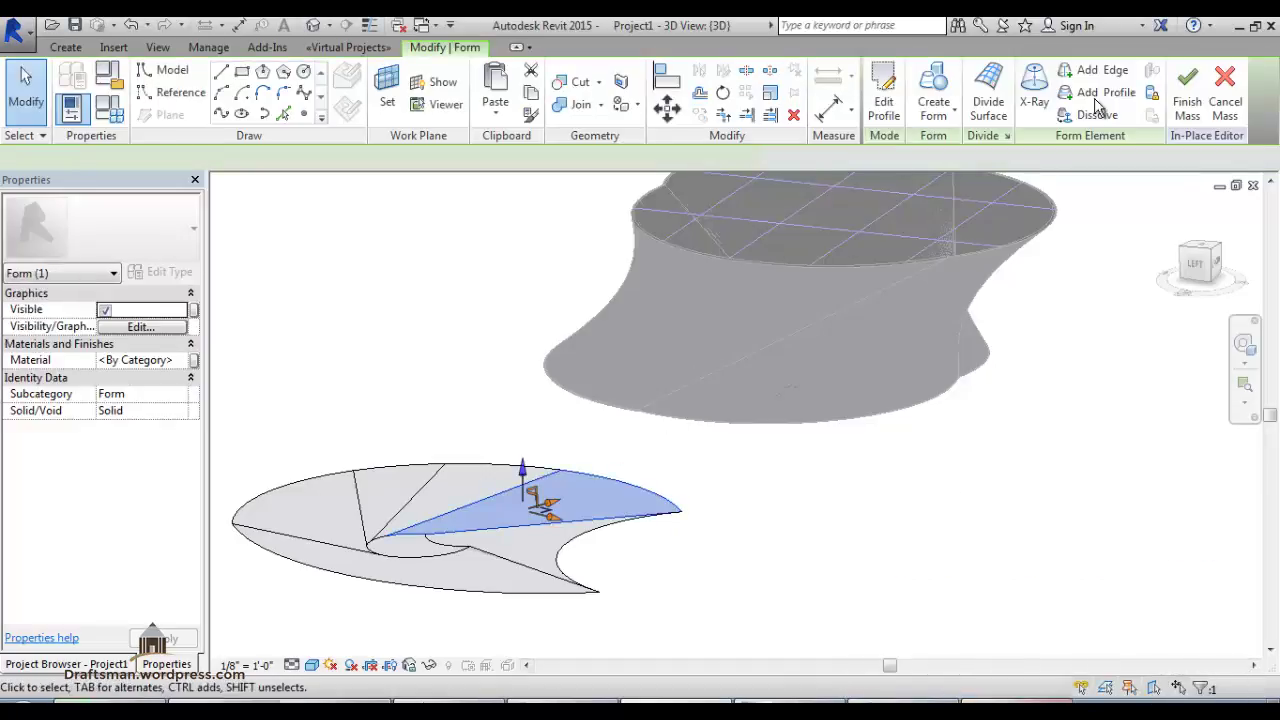
- Finish the in-place mass and select it for Wall by Face
{"action": "left_click", "coordinate": [1188, 95]}
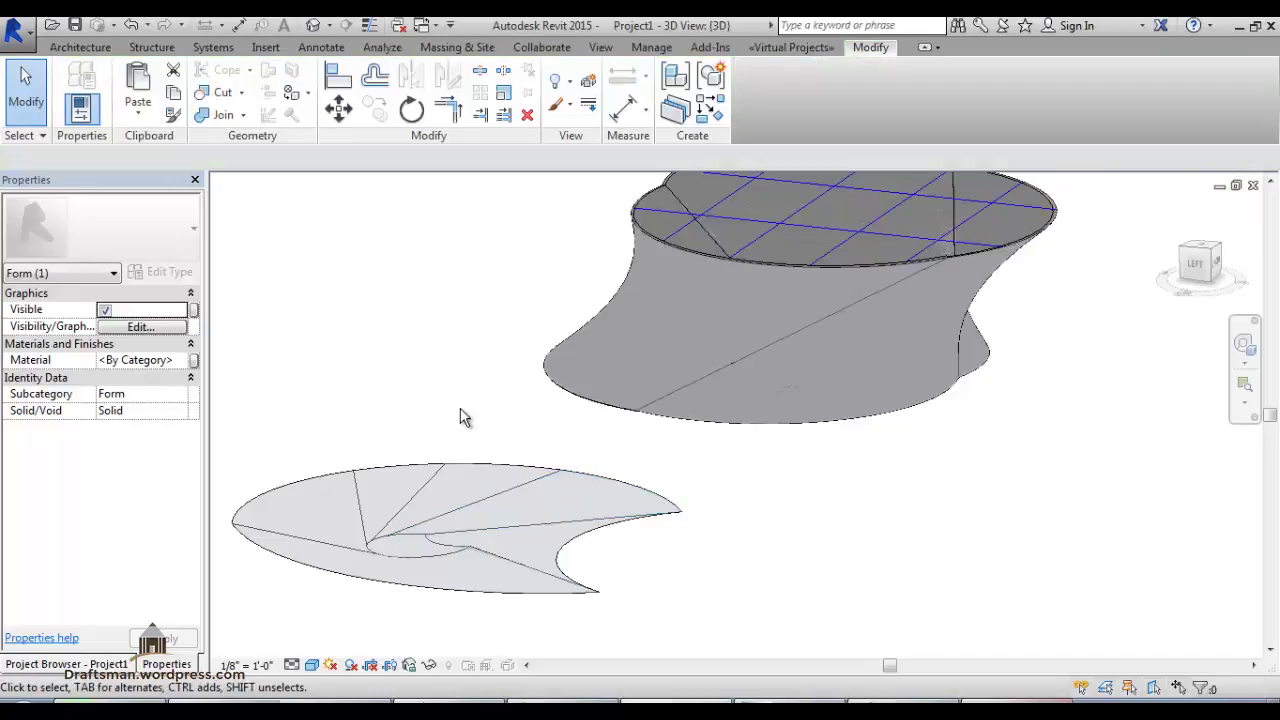
{"action": "left_click", "coordinate": [465, 505]}
{"action": "left_click", "coordinate": [457, 48]}
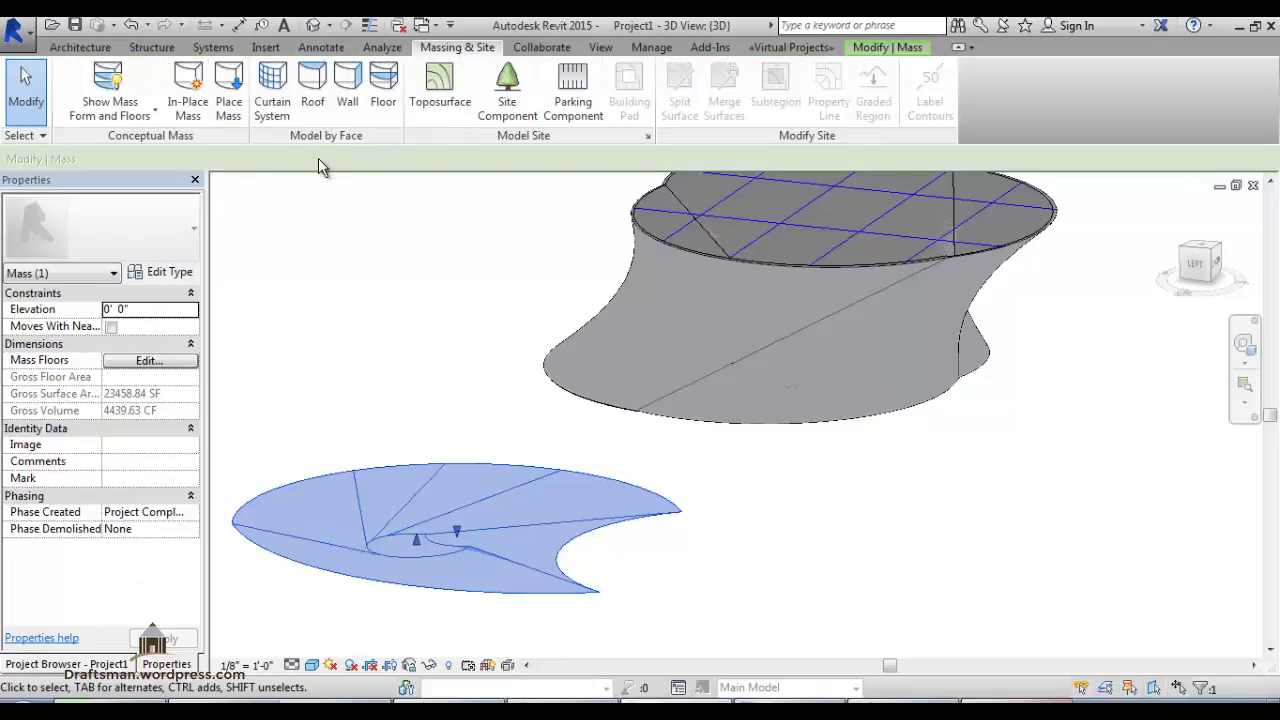
{"action": "left_click", "coordinate": [348, 100]}
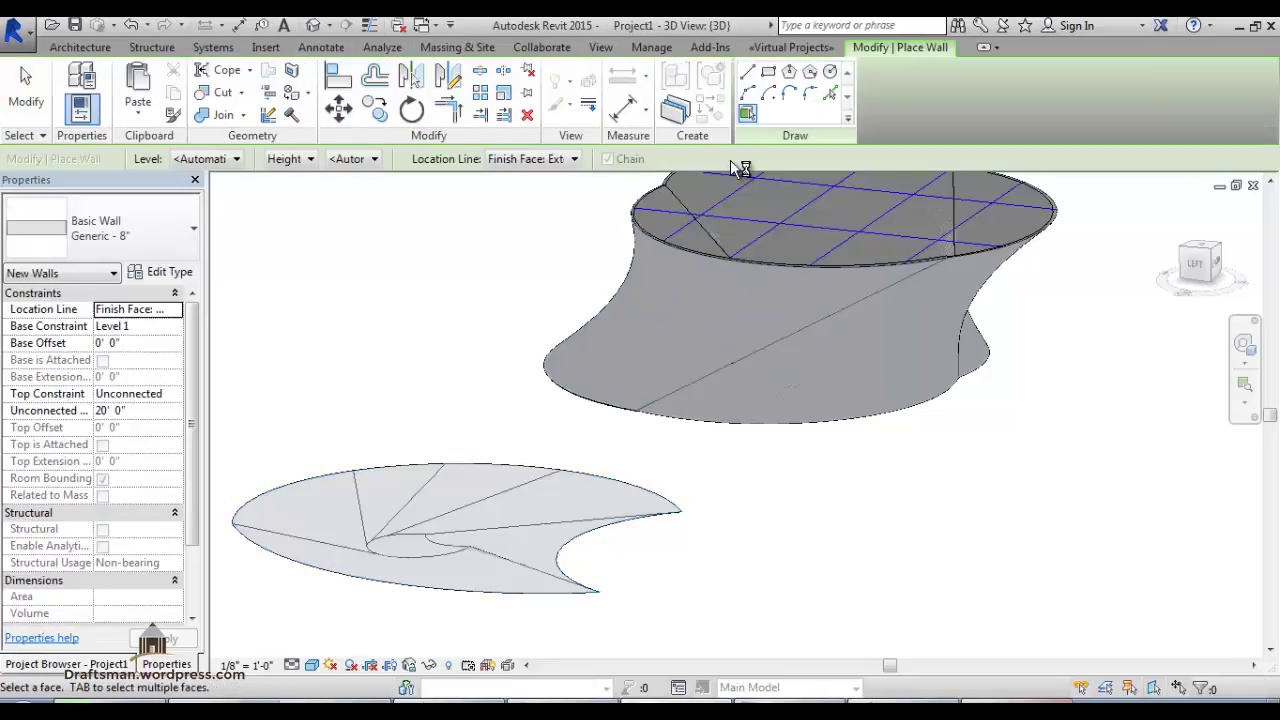
{"action": "key", "text": "Escape"}
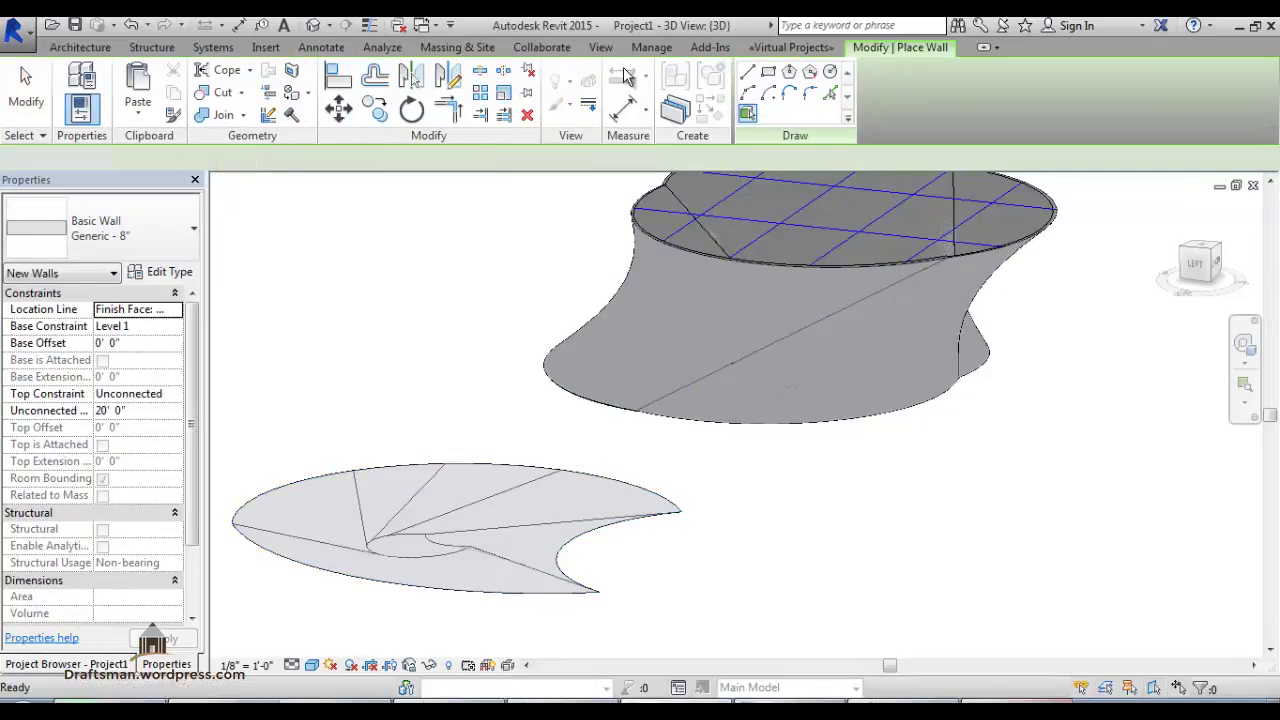
{"action": "key", "text": "Escape"}
{"action": "key", "text": "Return"}
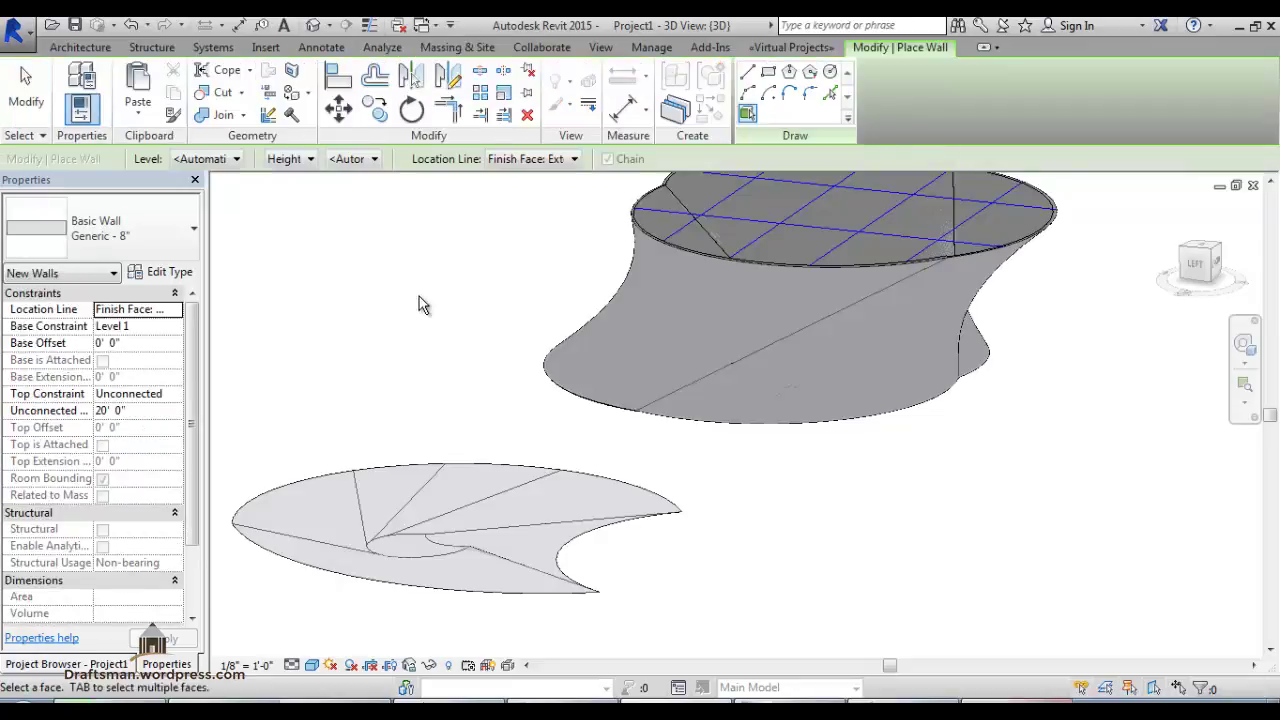
{"action": "key", "text": "Escape"}
{"action": "key", "text": "Escape"}
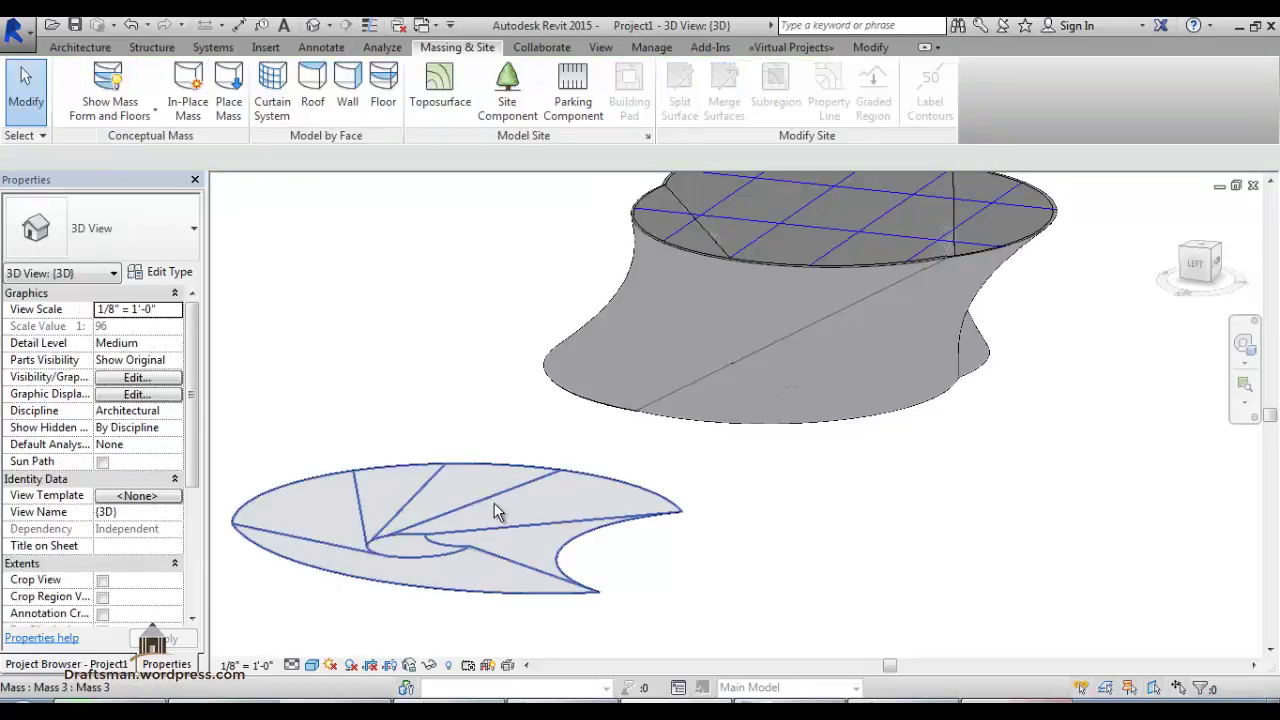
- Place a Generic - 8" wall by face on a triangular face of the swirled mass
{"action": "left_click", "coordinate": [497, 501]}
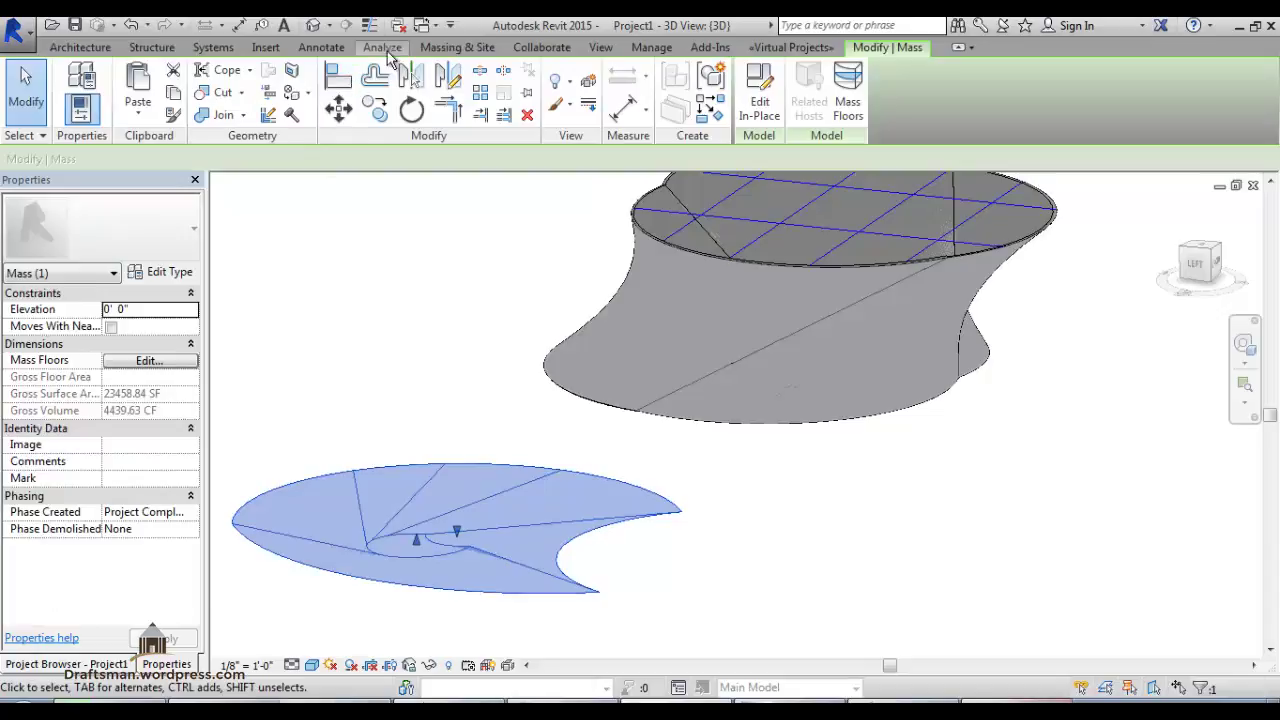
{"action": "left_click", "coordinate": [445, 48]}
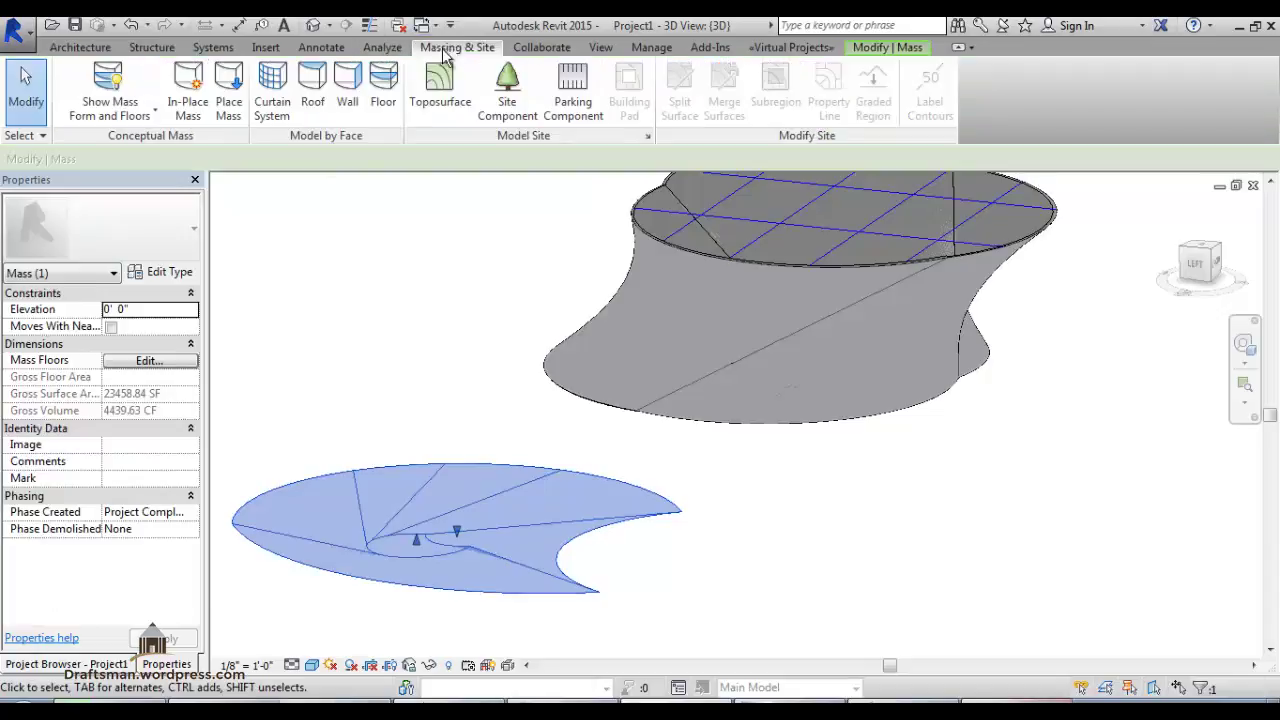
{"action": "left_click", "coordinate": [349, 106]}
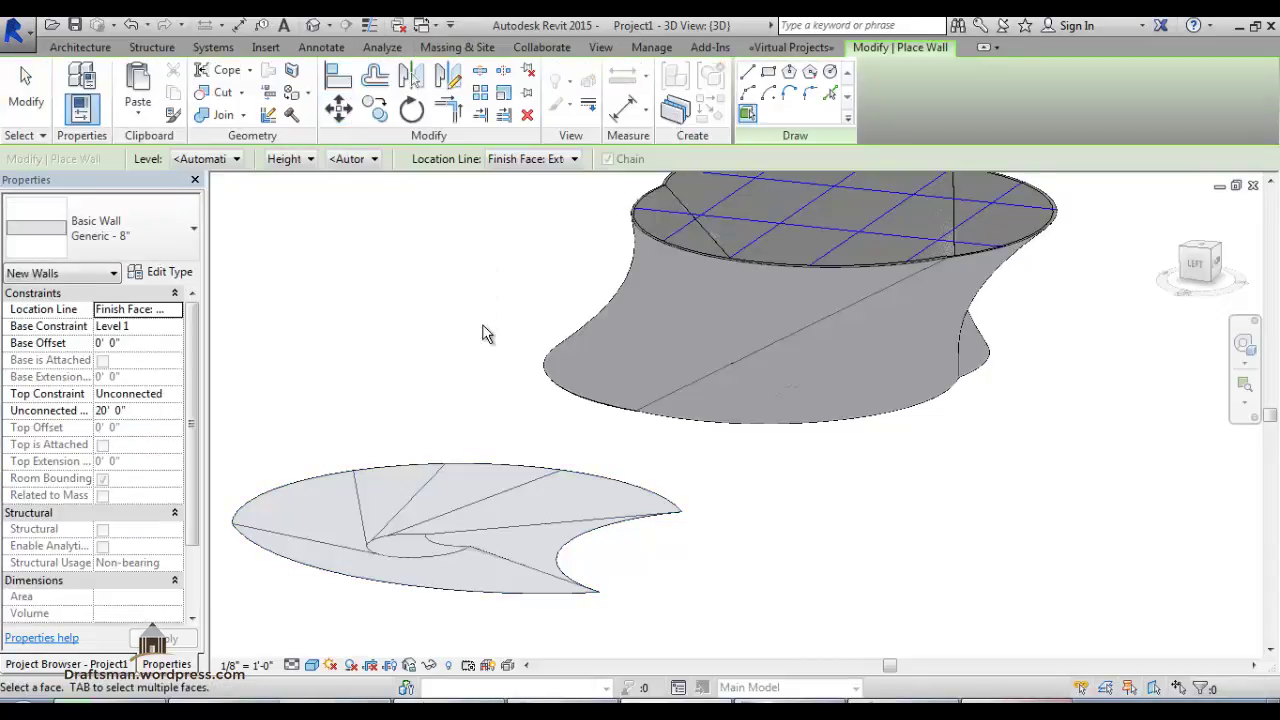
{"action": "left_click", "coordinate": [518, 521]}
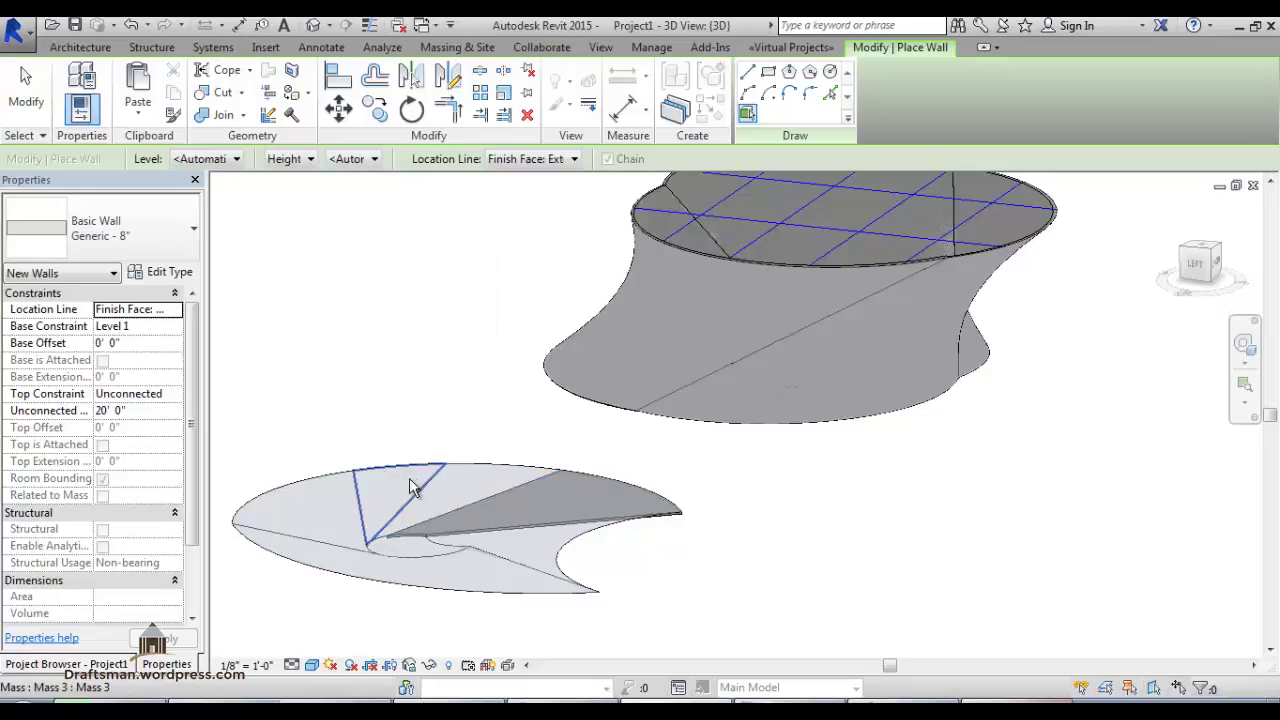